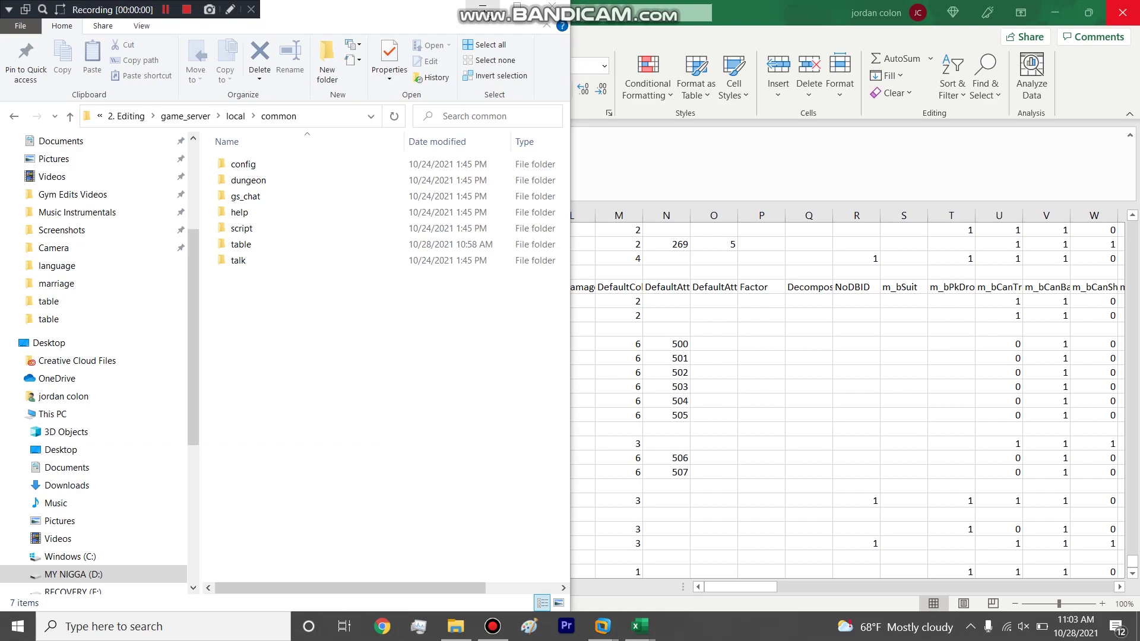
Minimize the common folder window so the Excel item sheet with the Savage items fills the screen
click(484, 10)
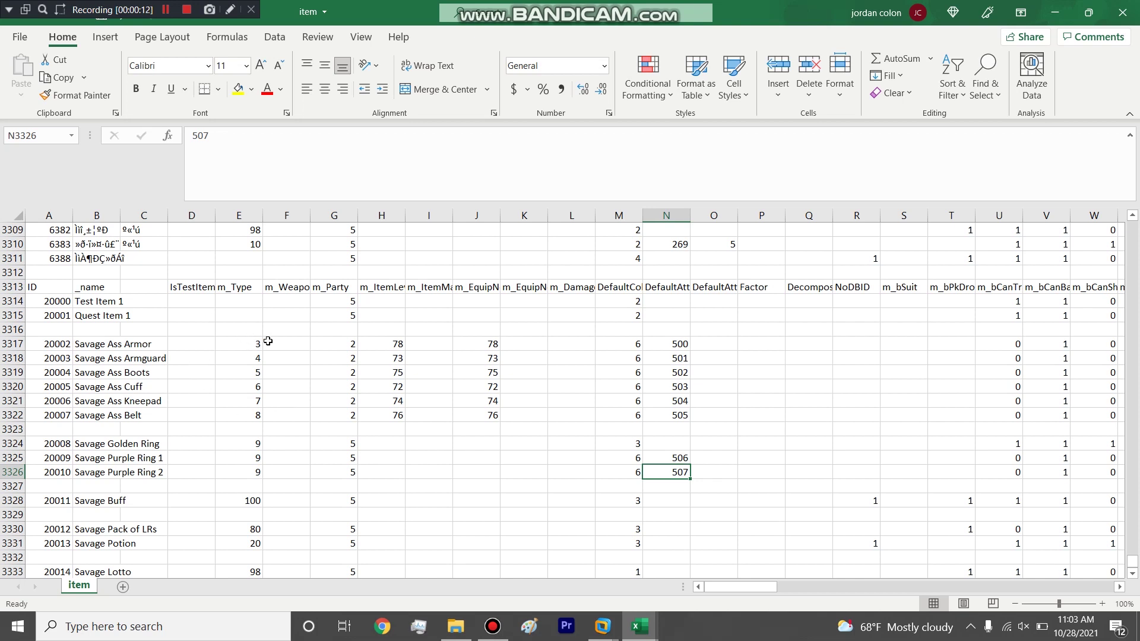
Check the two Purple Rings' DefaultAttrib values 506 and 507, widening column N to read them
click(22, 457)
drag(22, 458, 23, 470)
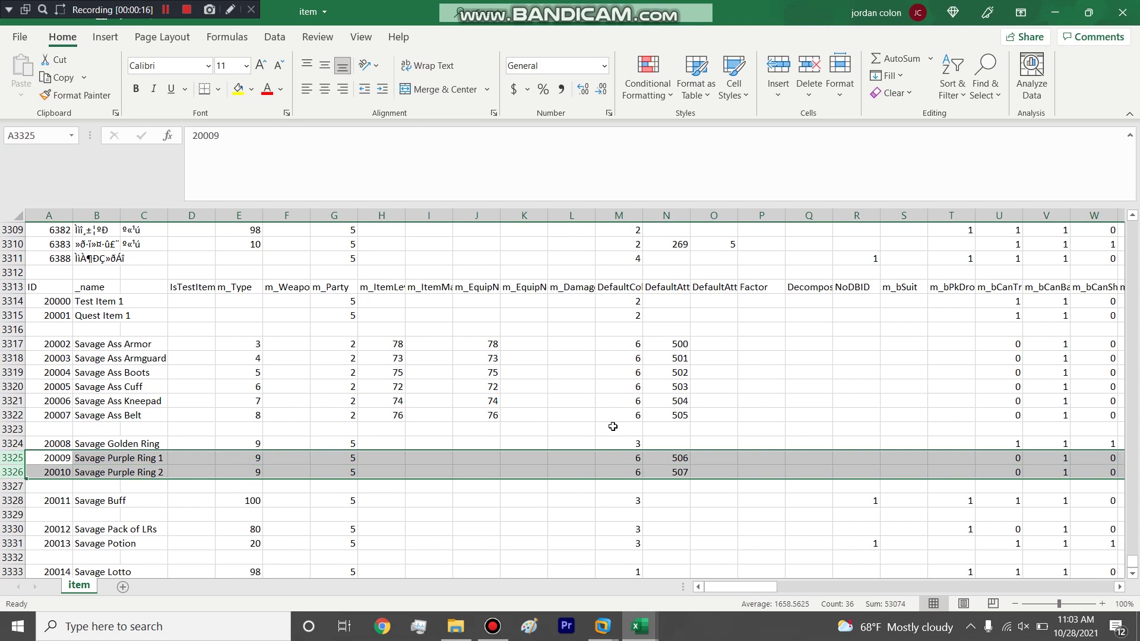
click(659, 460)
mouse_move(660, 470)
mouse_down()
mouse_move(665, 460)
mouse_move(674, 471)
mouse_up()
click(668, 469)
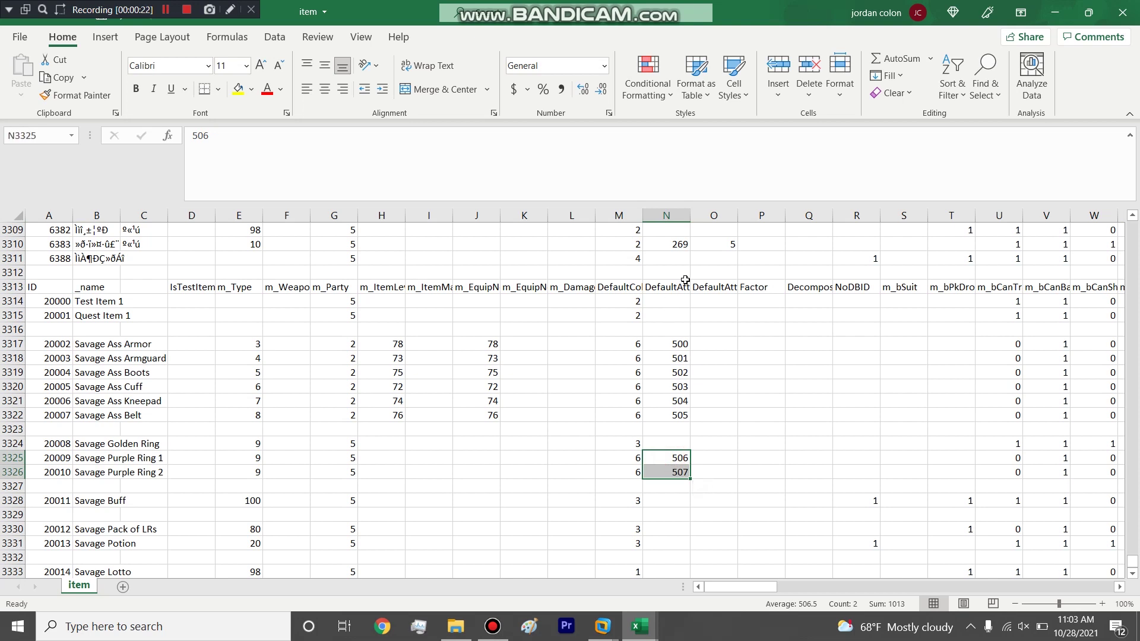
drag(694, 217, 712, 217)
drag(684, 459, 683, 467)
Switch to the itemsuit_desc workbook from the Excel taskbar previews
click(639, 626)
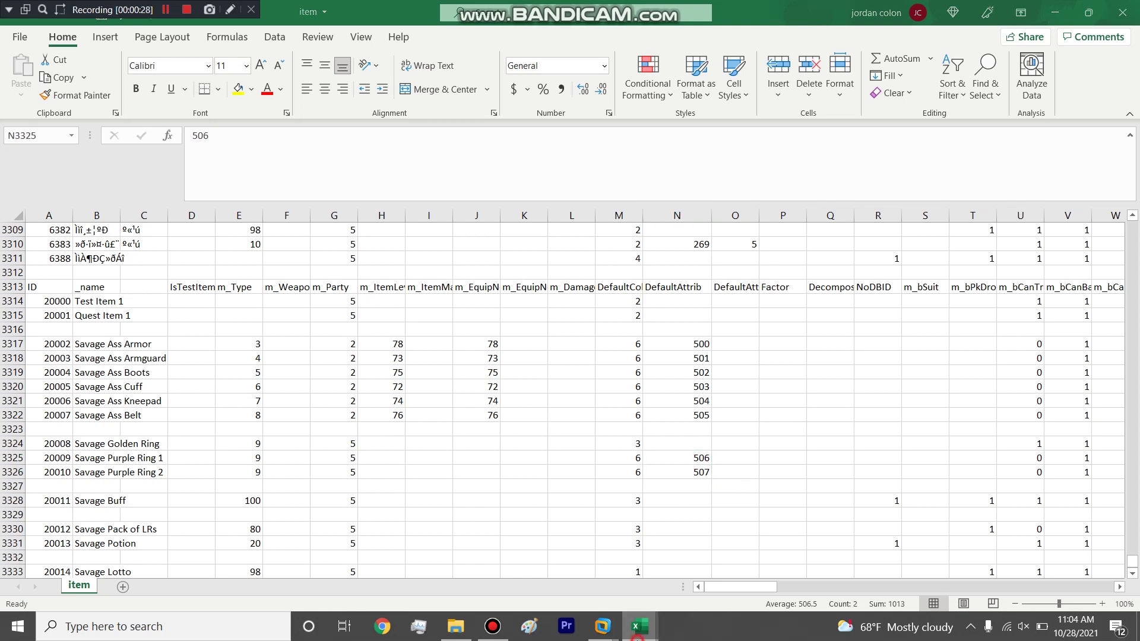
mouse_move(632, 556)
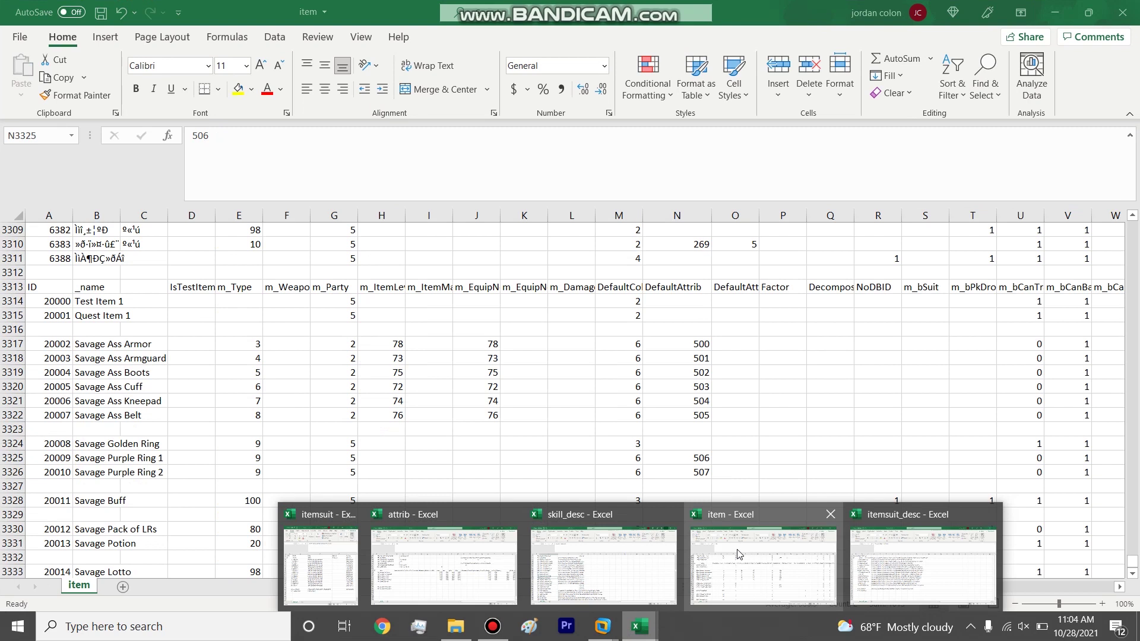
mouse_move(896, 553)
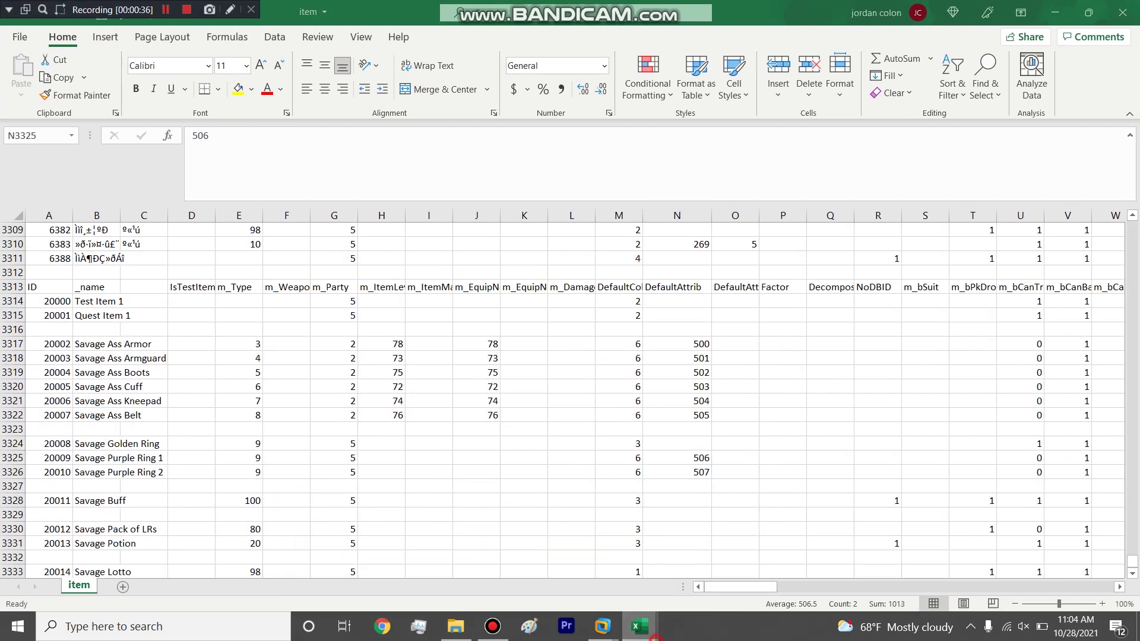
mouse_move(639, 626)
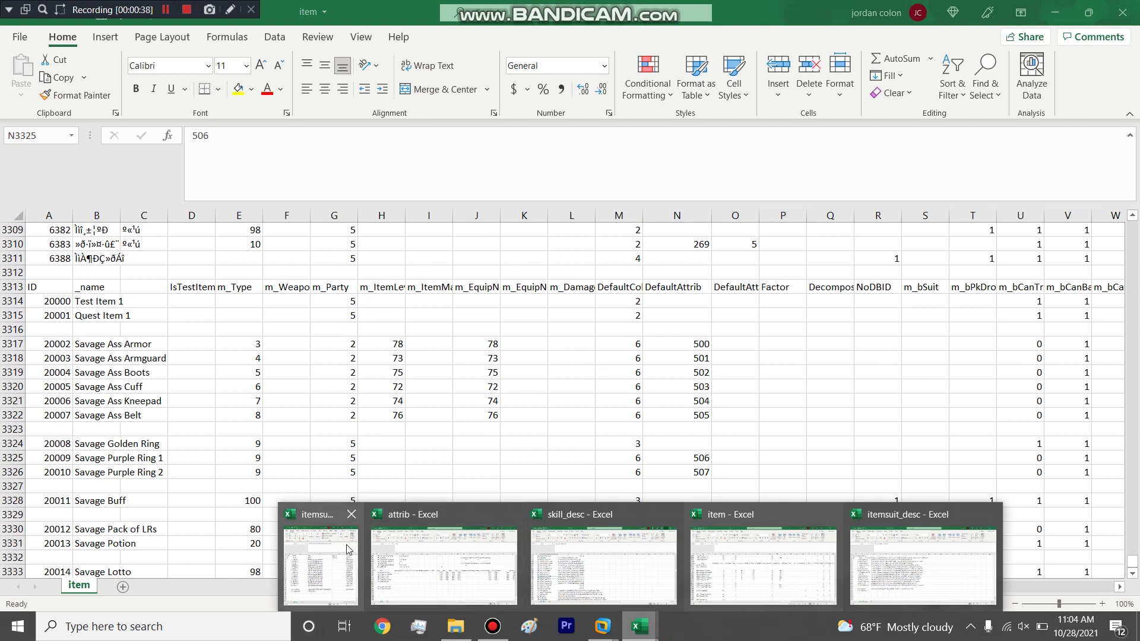
mouse_move(349, 550)
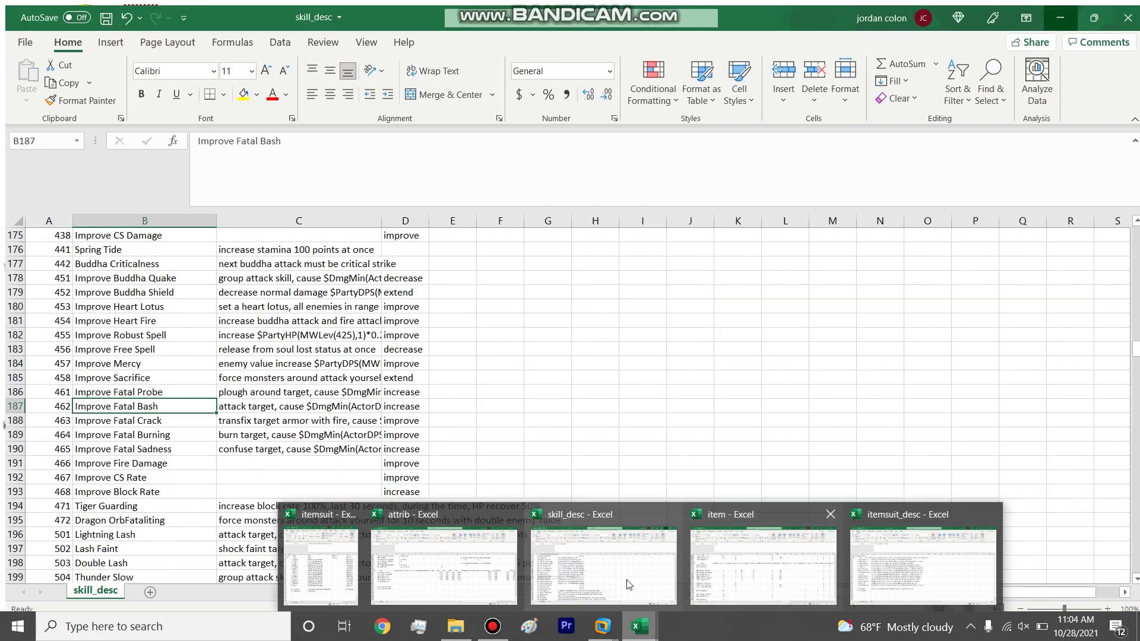
mouse_move(447, 601)
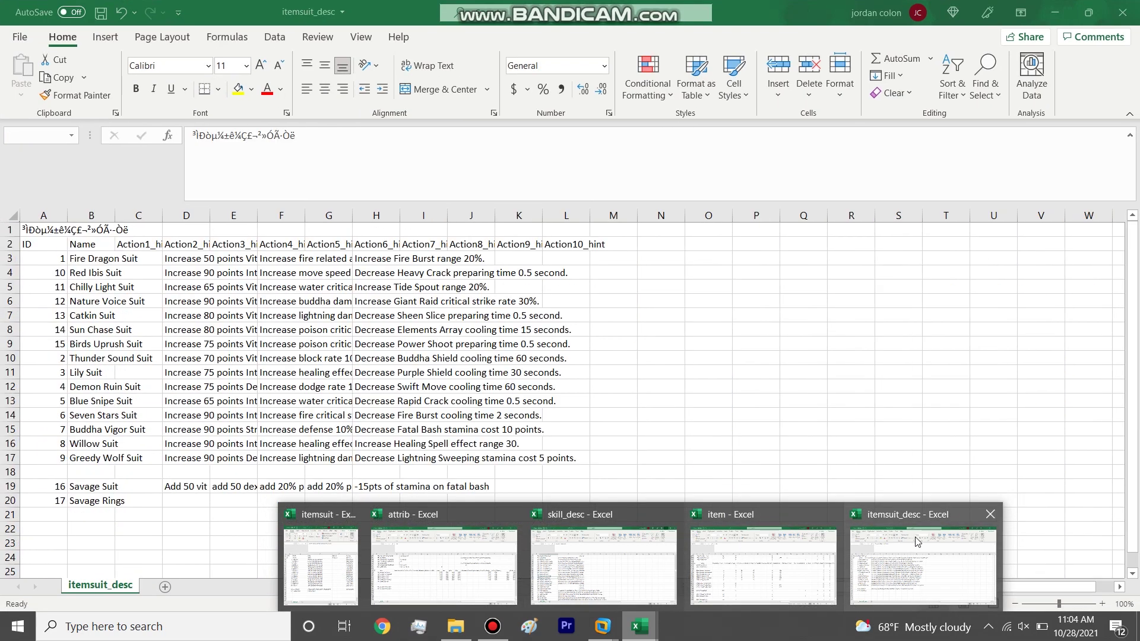
mouse_move(398, 555)
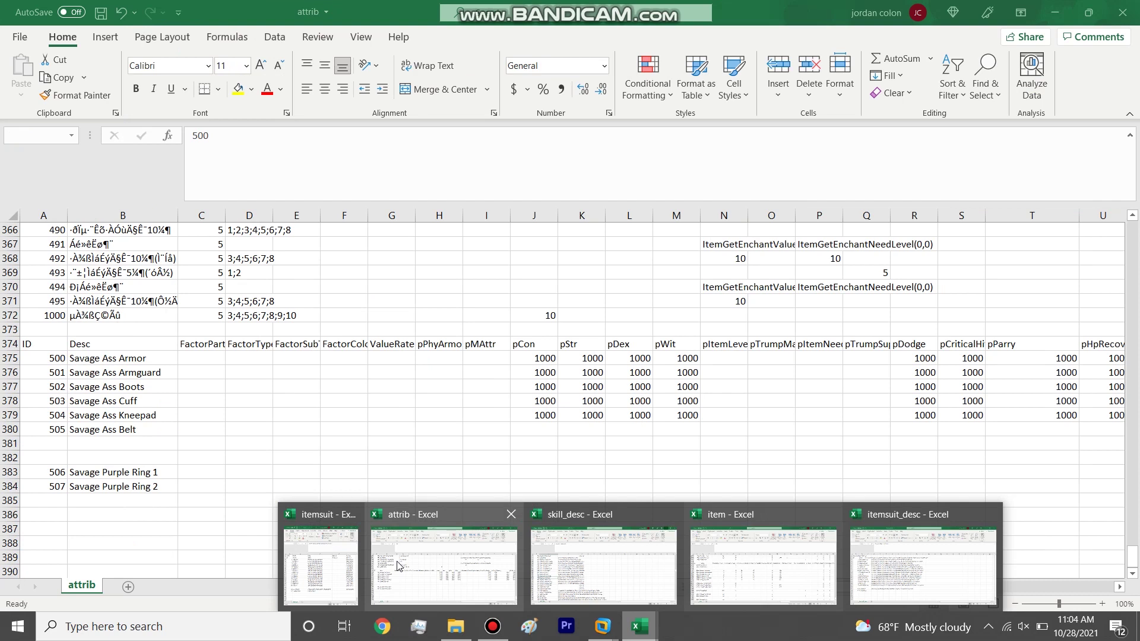
mouse_move(757, 576)
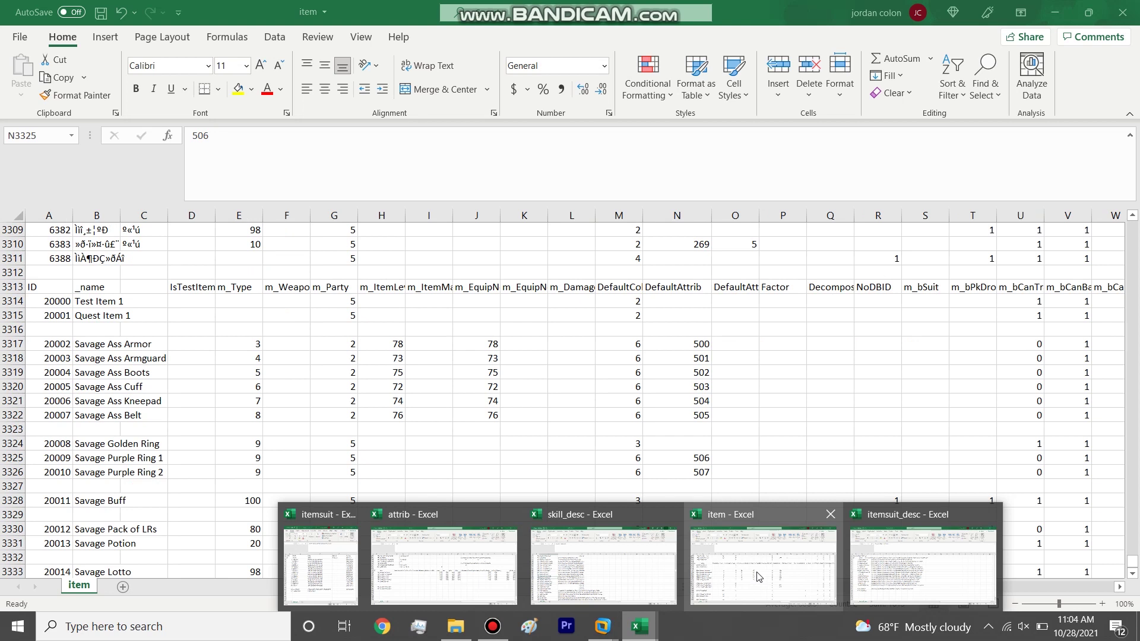
mouse_move(579, 533)
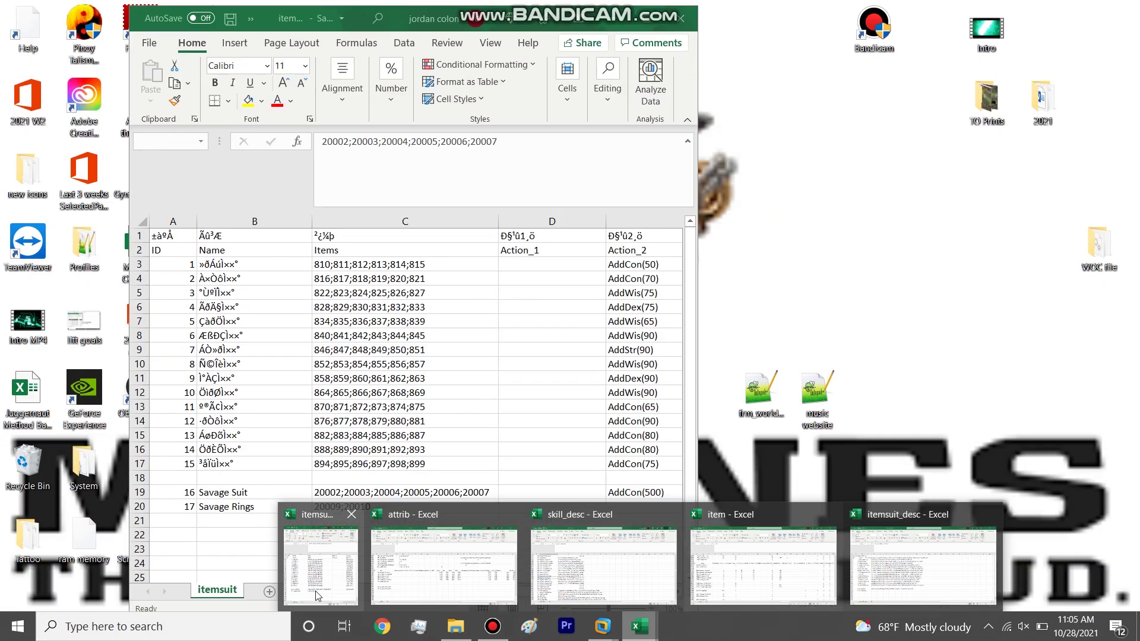
Bring up itemsuit, review the Savage Rings row (ID 17, items 20009;20010) and maximize it
click(318, 596)
click(435, 506)
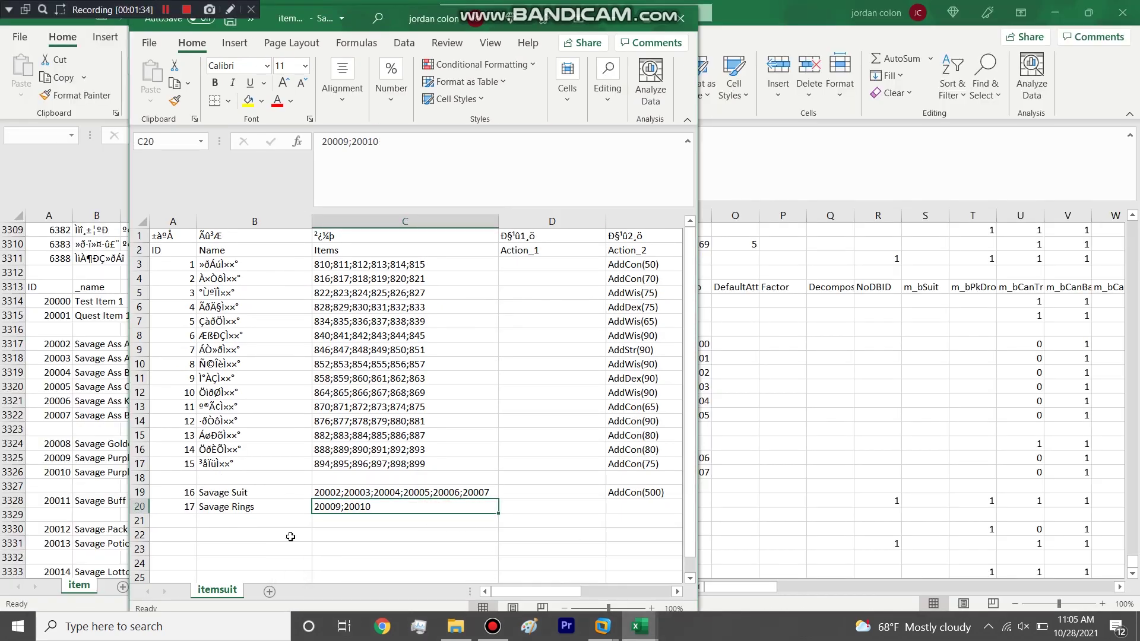
click(140, 507)
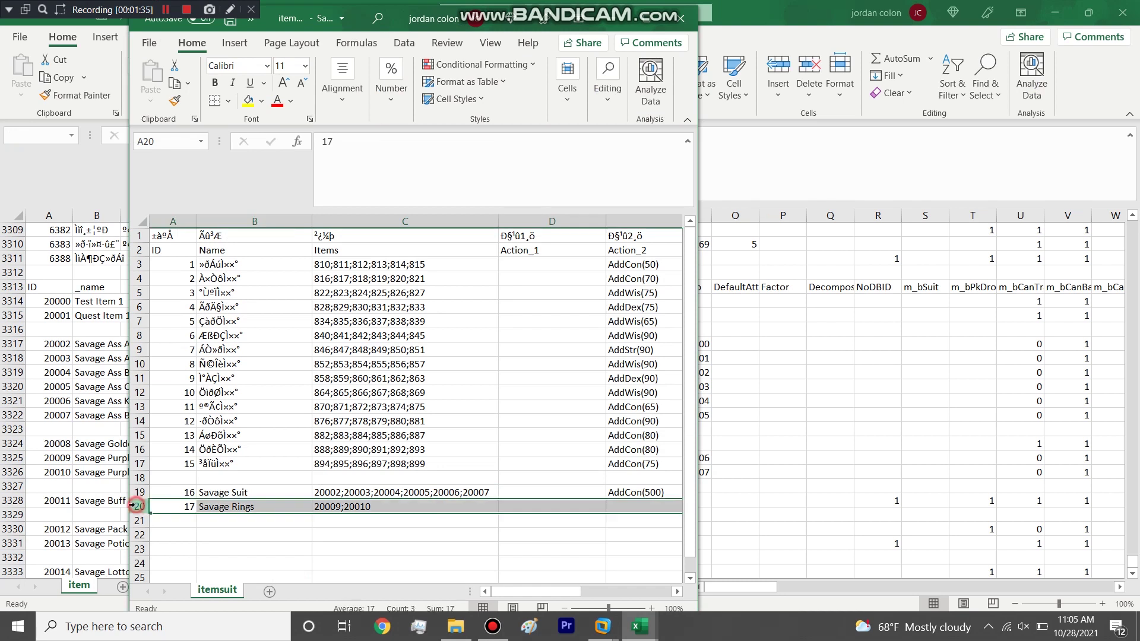
click(192, 509)
click(229, 509)
click(363, 511)
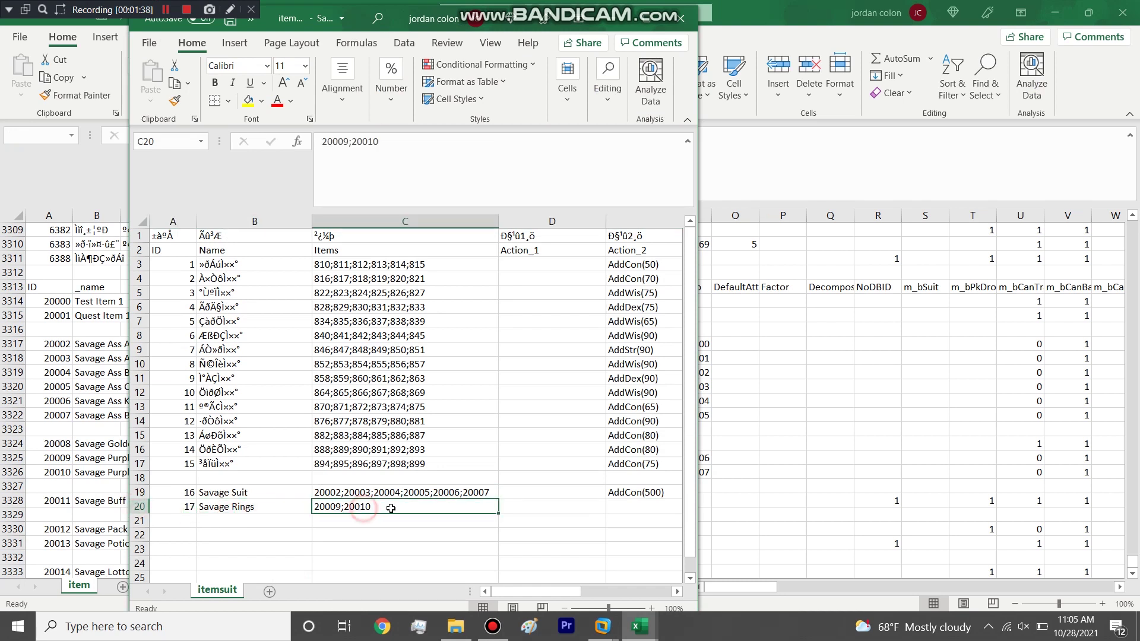
click(653, 17)
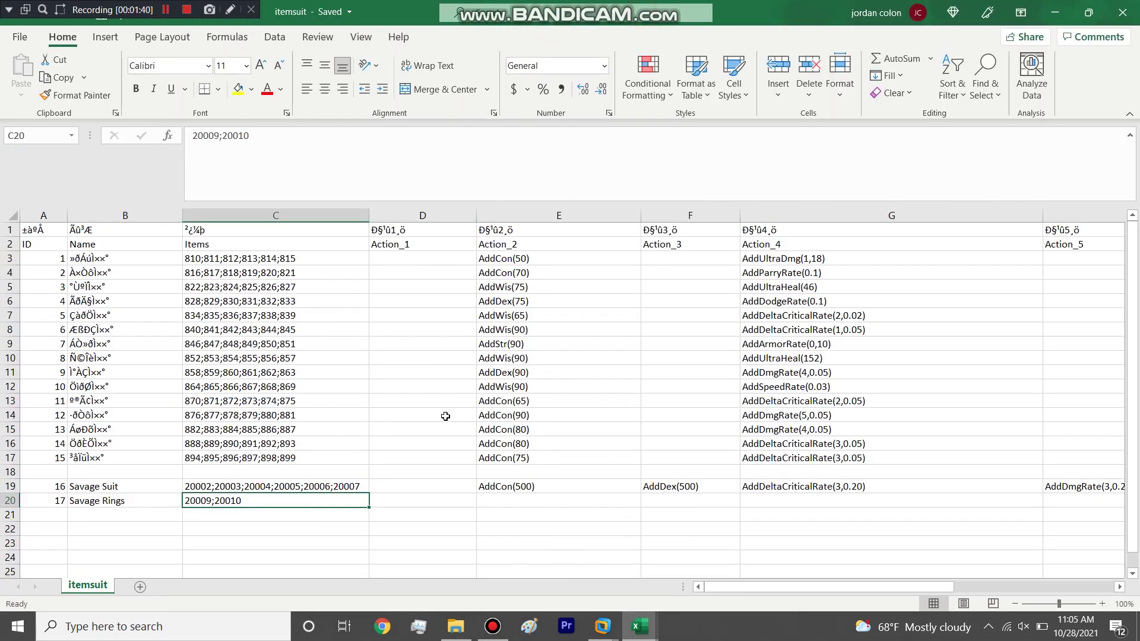
Widen column E and select the Savage Rings Action_2 cell
click(515, 500)
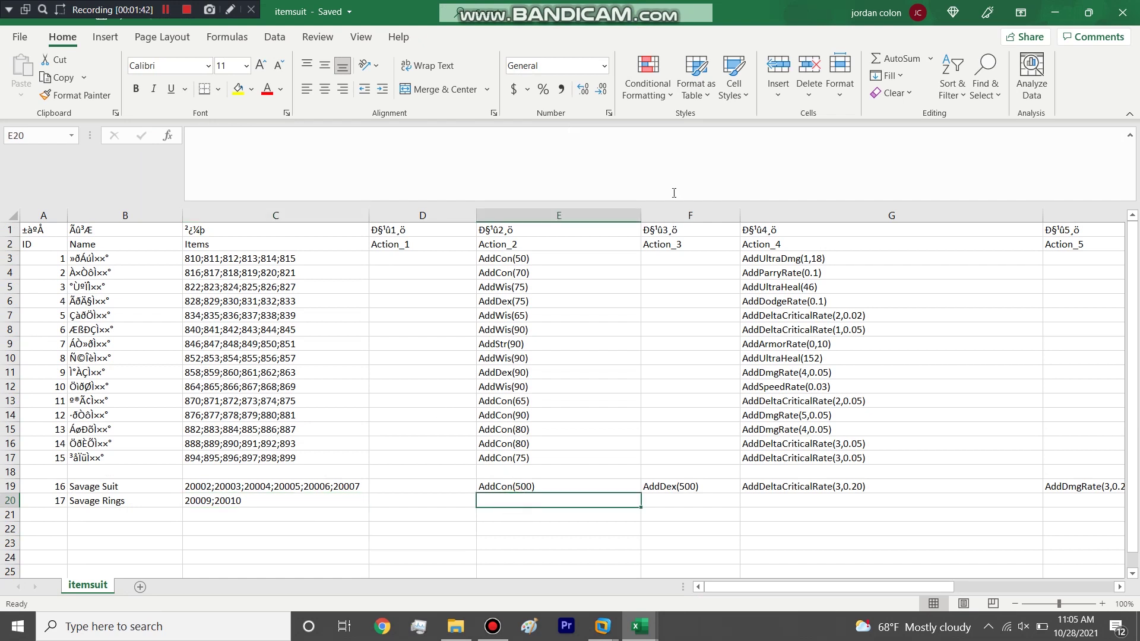
drag(641, 216, 756, 215)
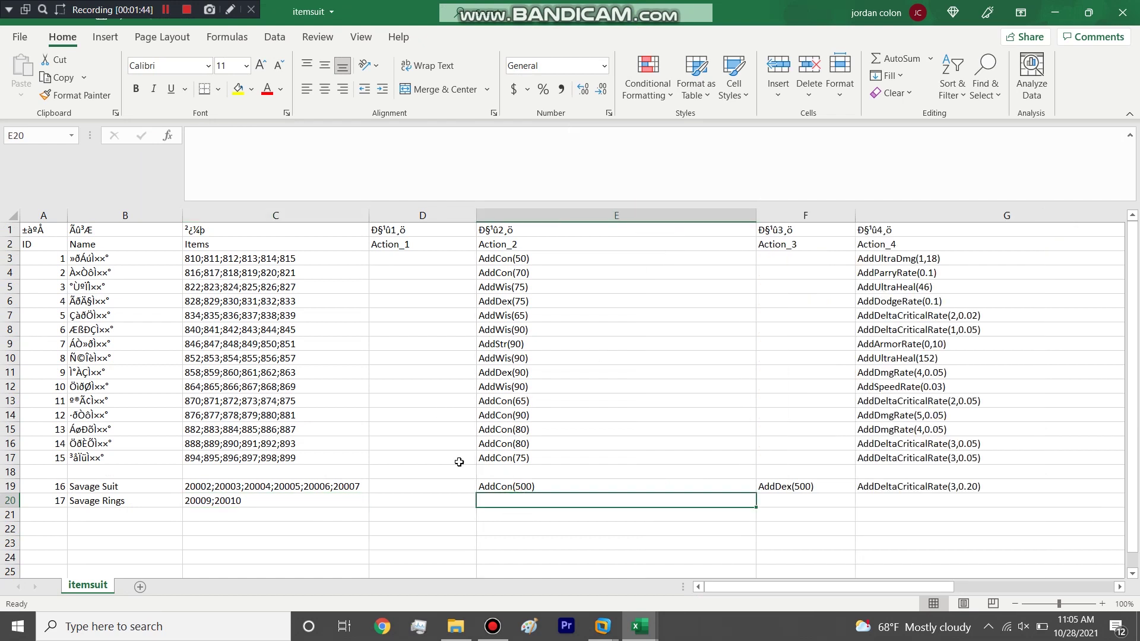
click(449, 501)
click(537, 499)
drag(757, 215, 816, 216)
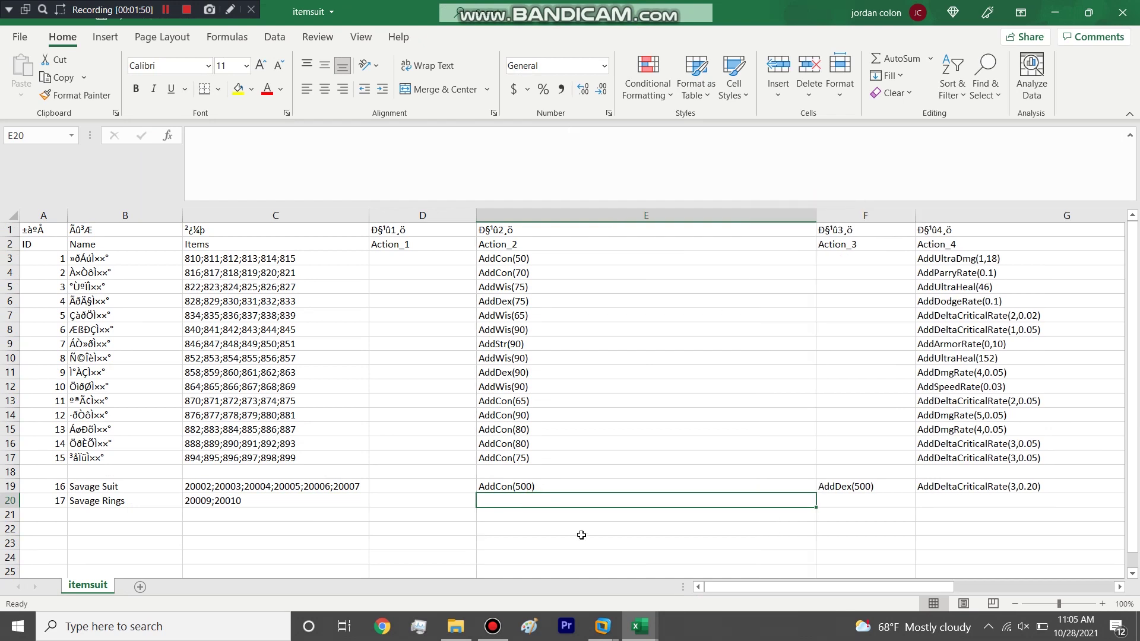
Enter AddMaxHpRate as the Savage Rings Action_2 bonus
text(AddC)
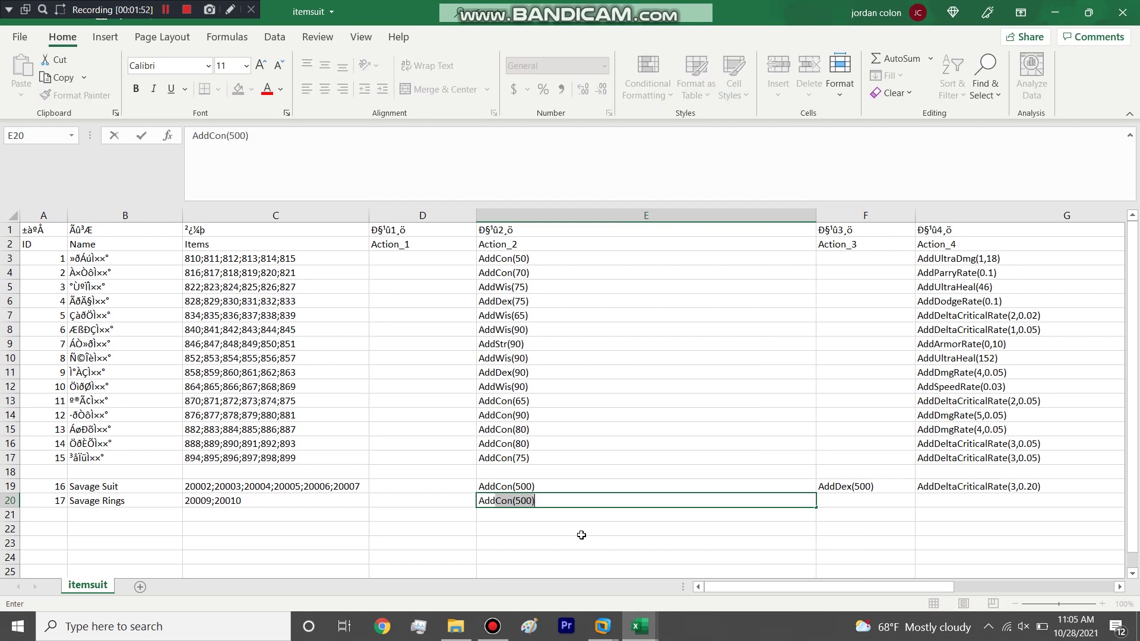
text(on)
key(BackSpace)
key(BackSpace)
key(BackSpace)
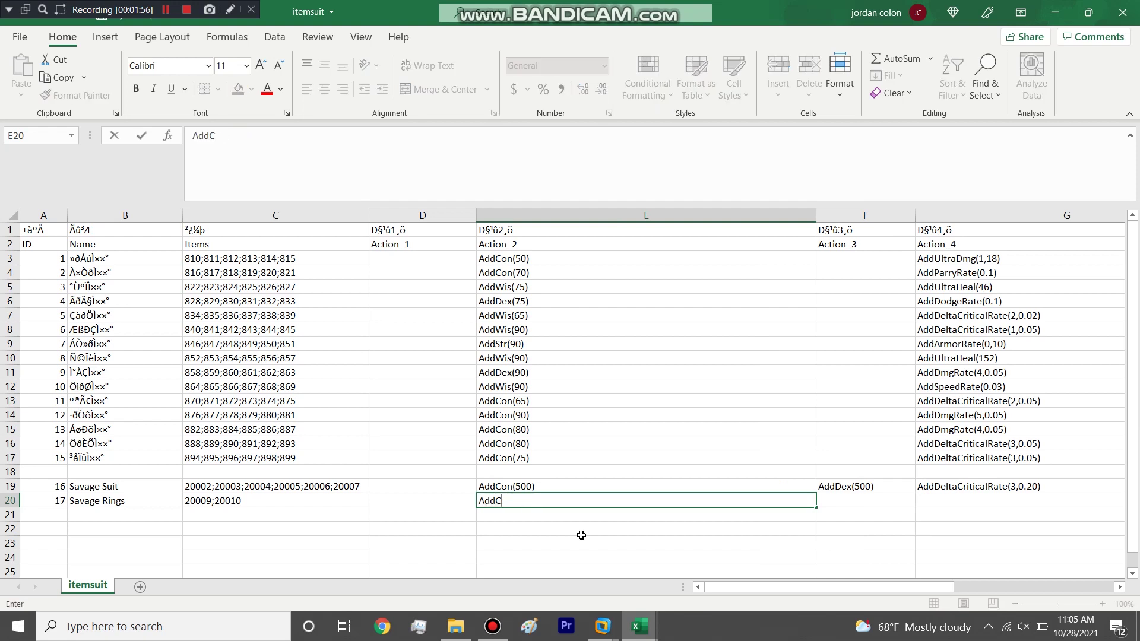
key(BackSpace)
text(MaxHPRate)
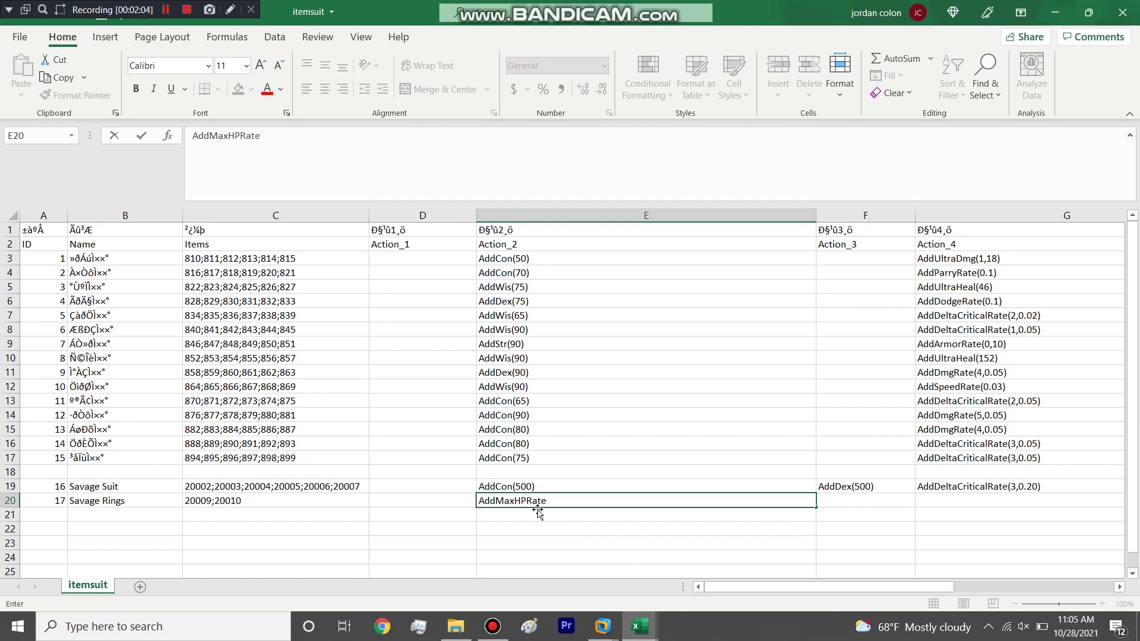
click(523, 500)
key(Delete)
Finish the AddMaxHpRate entry, then search the item workbook for 'Hp'
text(p)
mouse_move(640, 627)
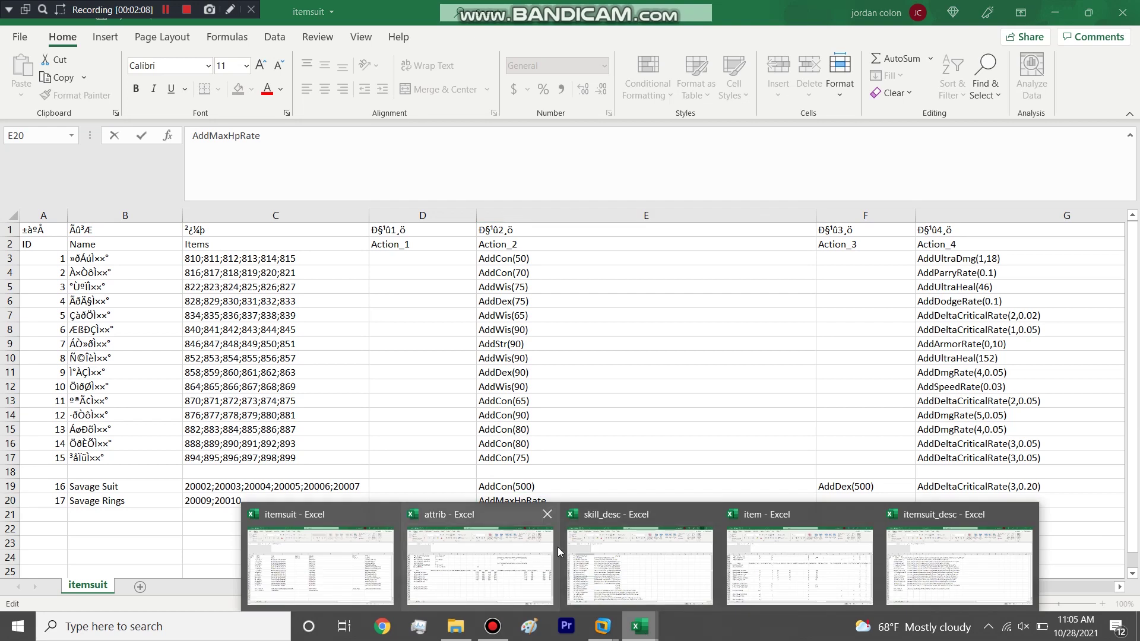
click(853, 566)
key(ctrl+f)
text(Hp)
key(Return)
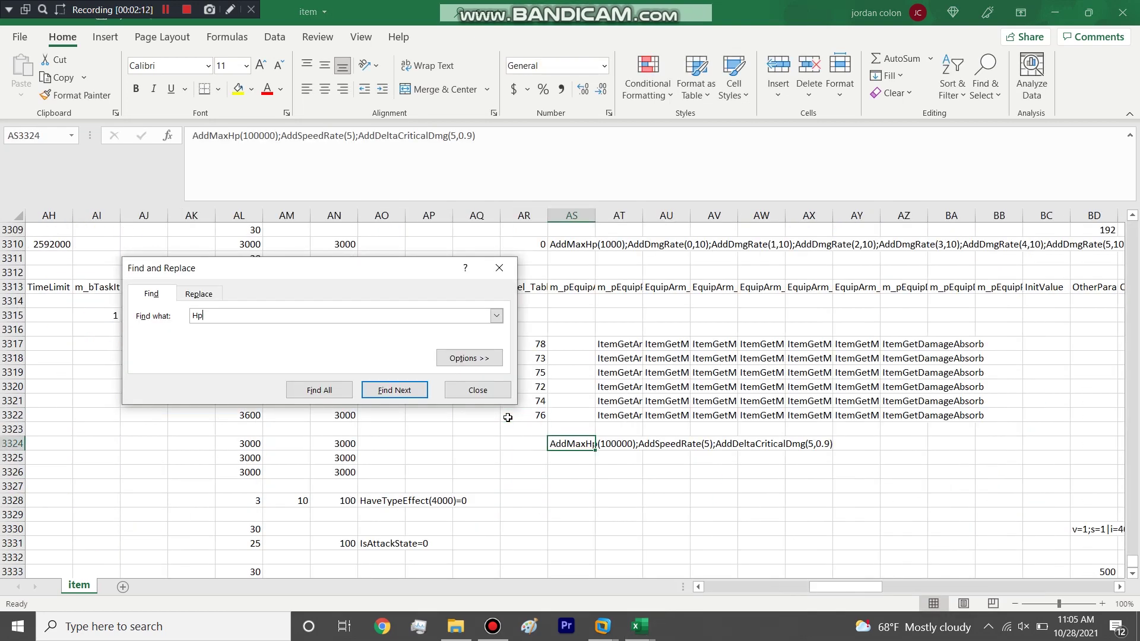
key(Return)
key(Return)
key(Return)
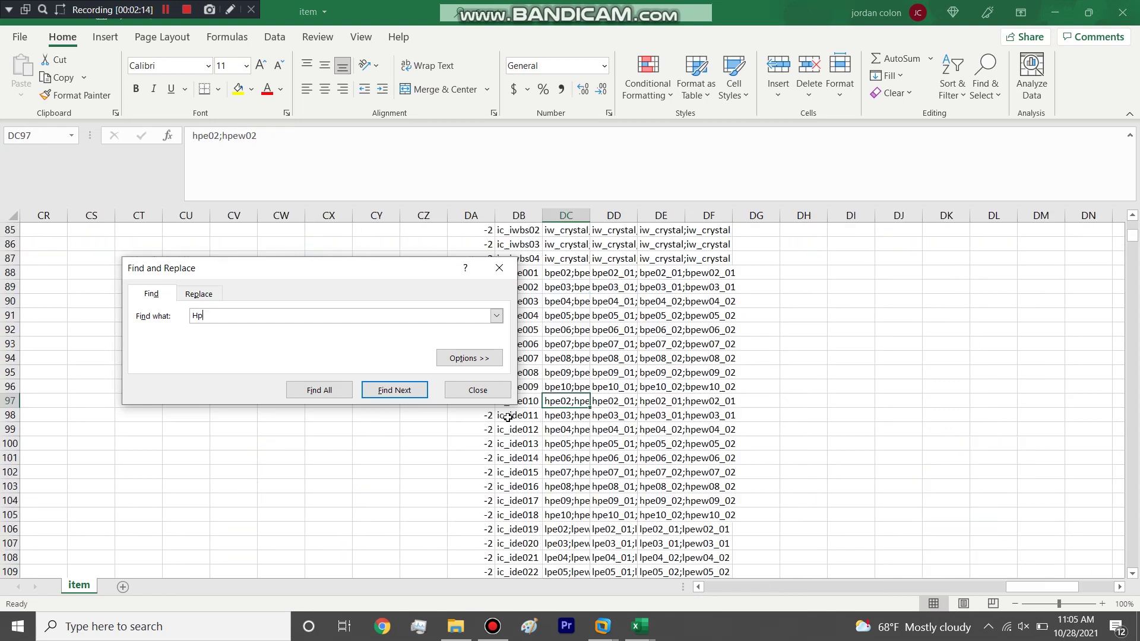
key(Return)
Step through the item sheet's 'Rate' matches, such as AddSpeedRate entries
key(BackSpace)
key(BackSpace)
text(Rate)
key(Return)
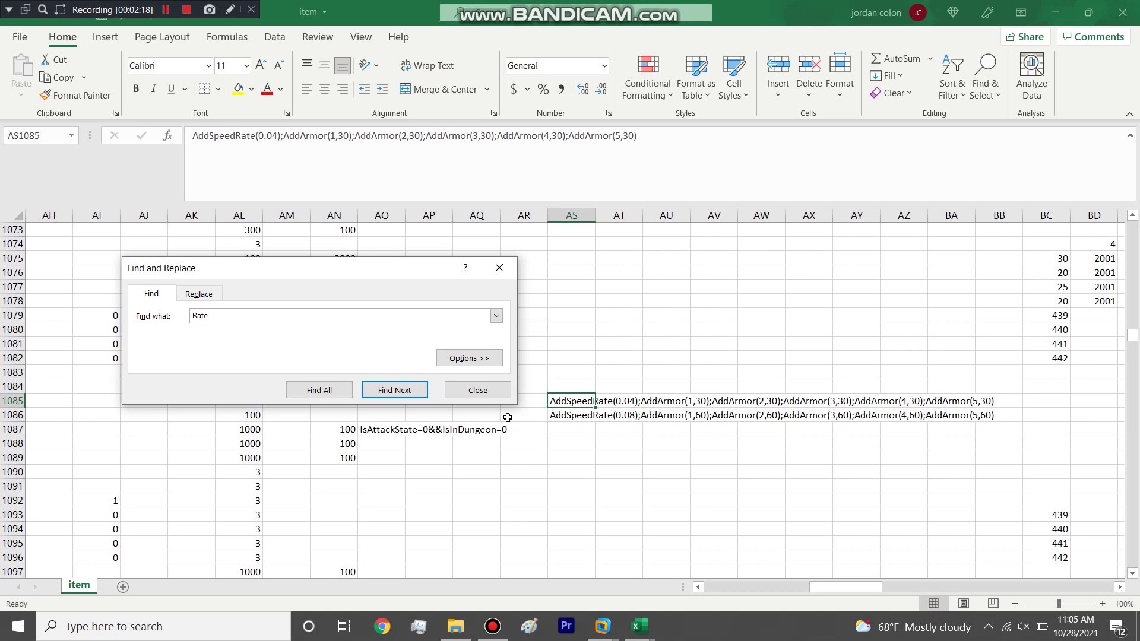
key(Return)
key(Return)
key(Return)
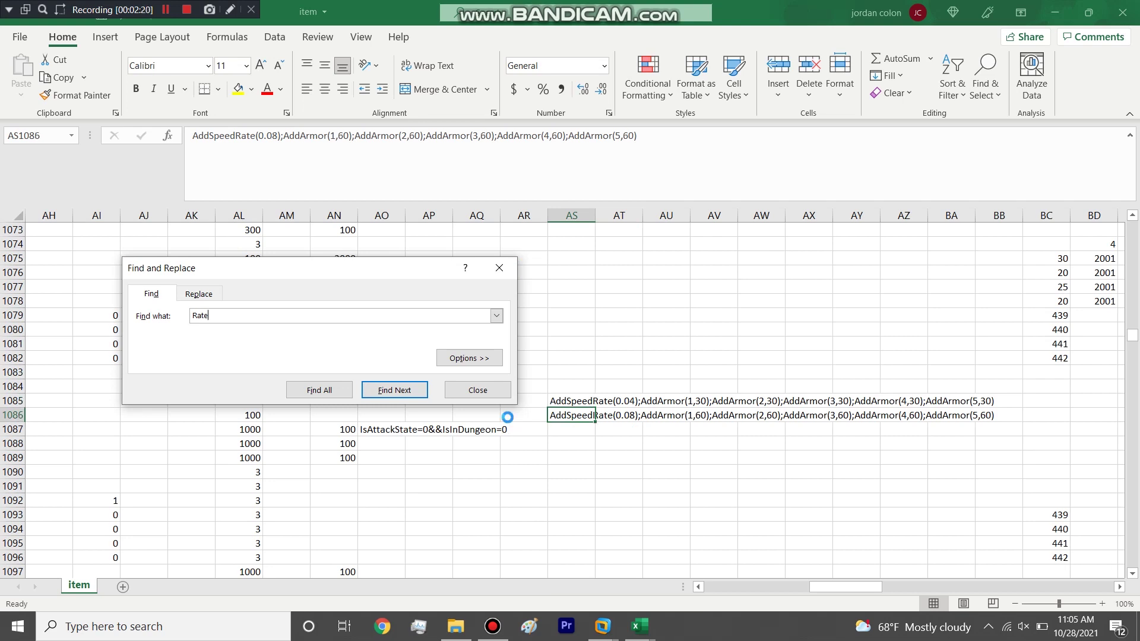
key(Return)
key(Return)
key(Return)
key(Return)
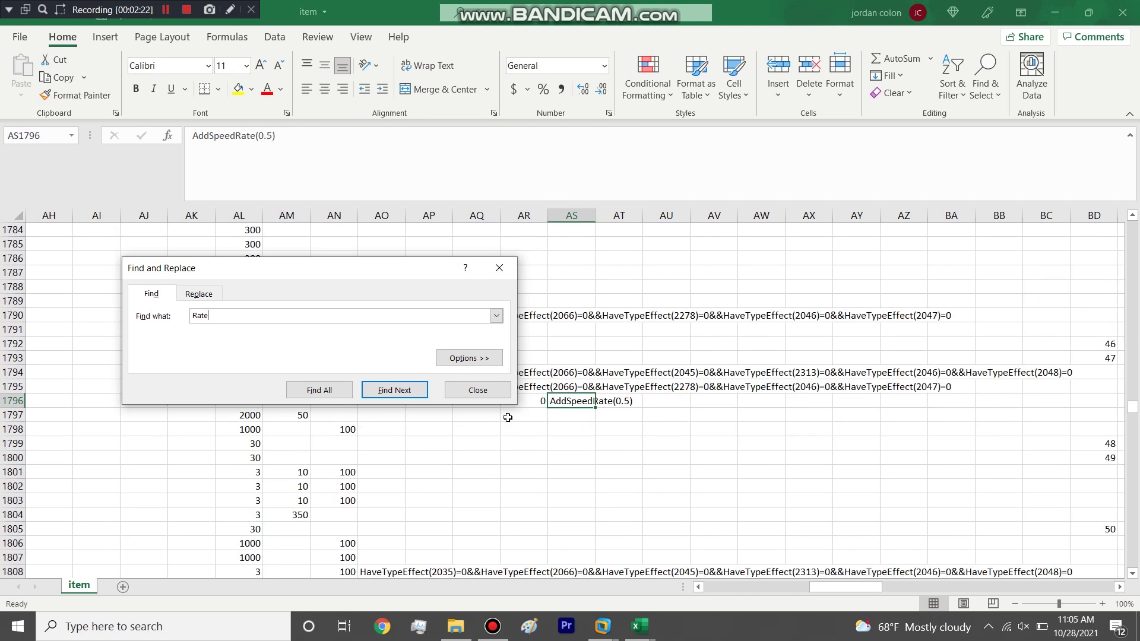
key(Return)
key(Return)
key(Return)
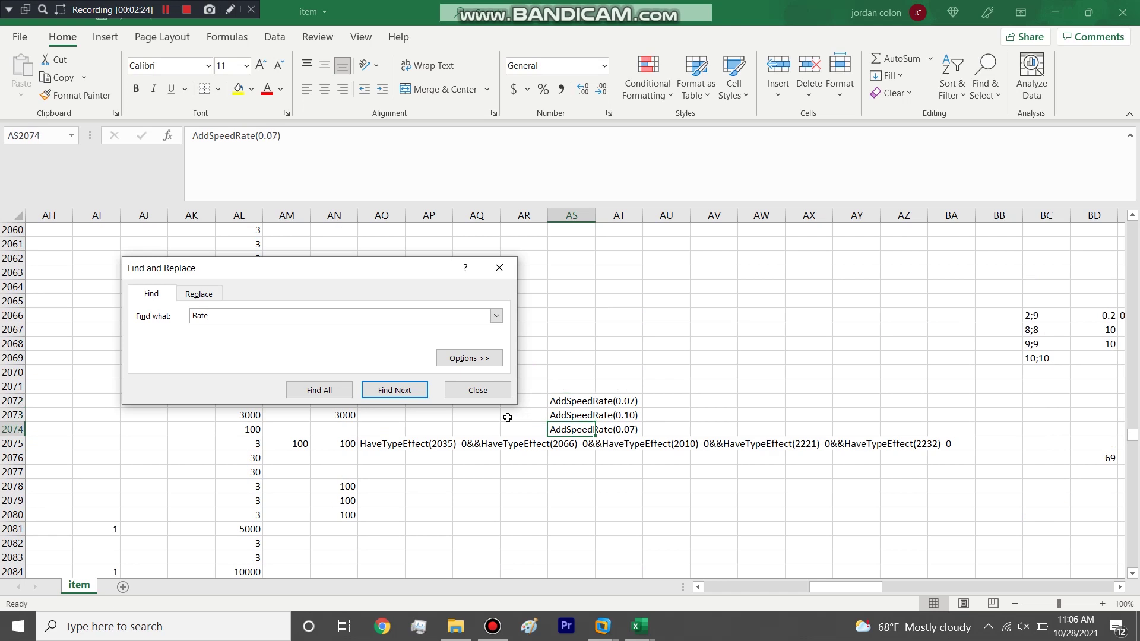
key(Return)
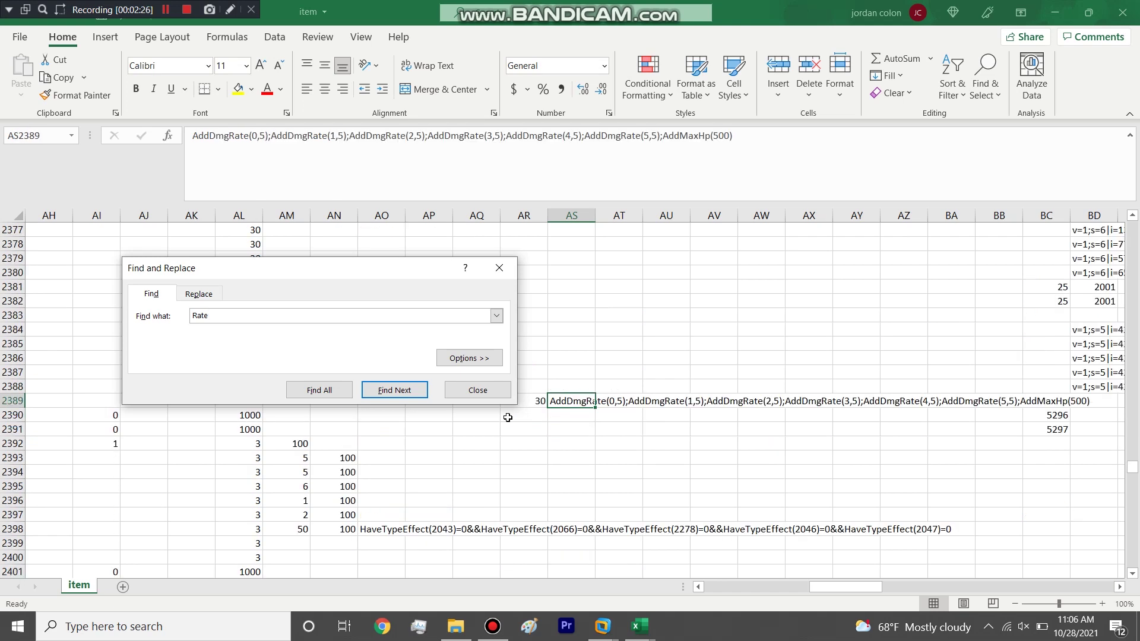
key(Return)
Search the item sheet for AddMaxHp entries, finding AddMaxHp(1000) bonuses
key(Return)
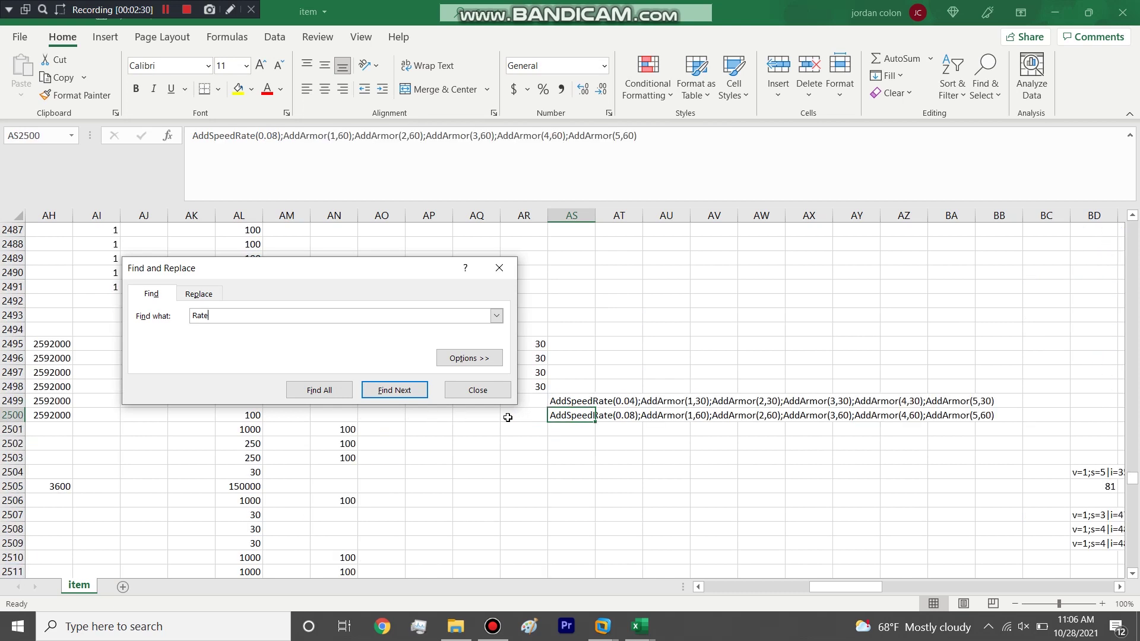
key(BackSpace)
key(BackSpace)
key(BackSpace)
text(A)
key(BackSpace)
key(BackSpace)
text(AddMaxH)
key(Return)
key(Return)
key(Return)
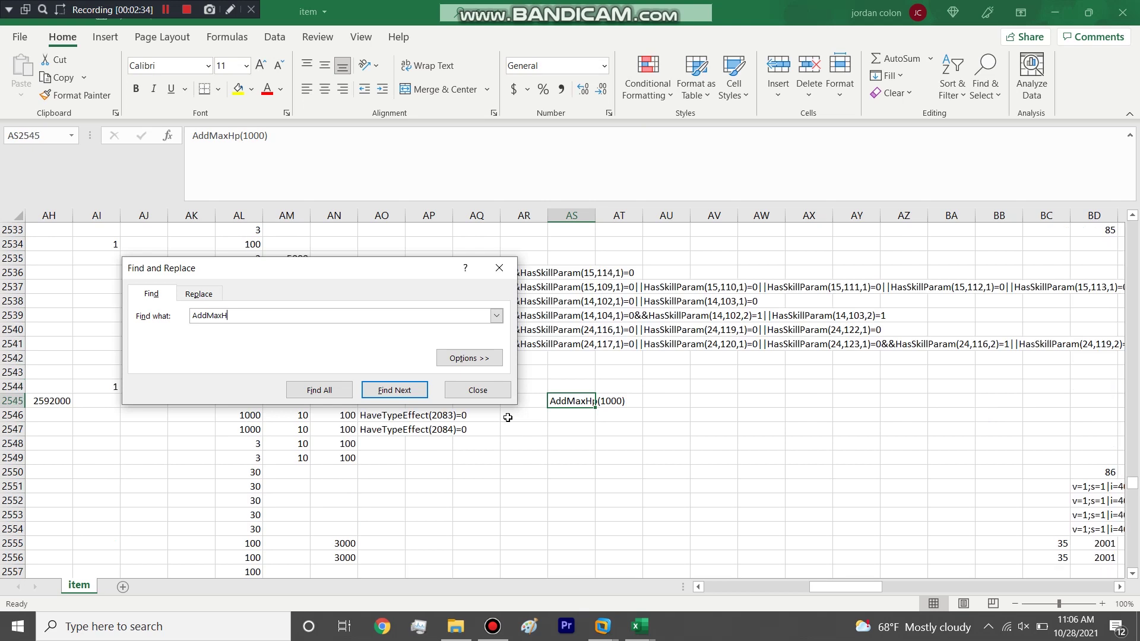
key(Return)
key(Return)
key(Return)
key(Return)
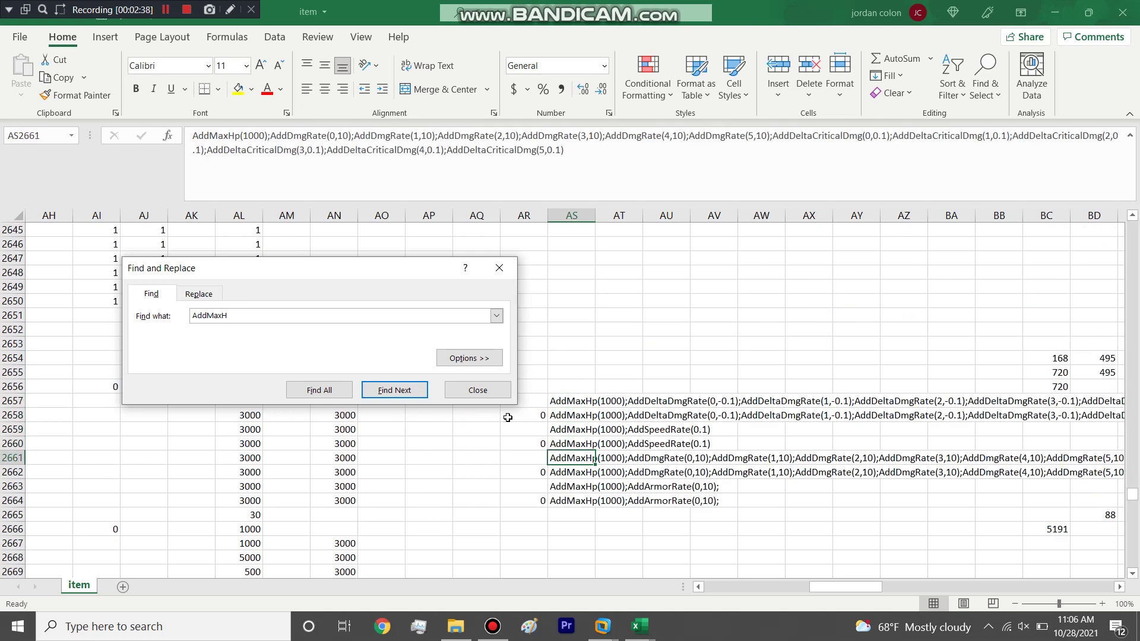
text(p)
key(Return)
key(Return)
text(P)
key(Return)
key(Return)
key(Return)
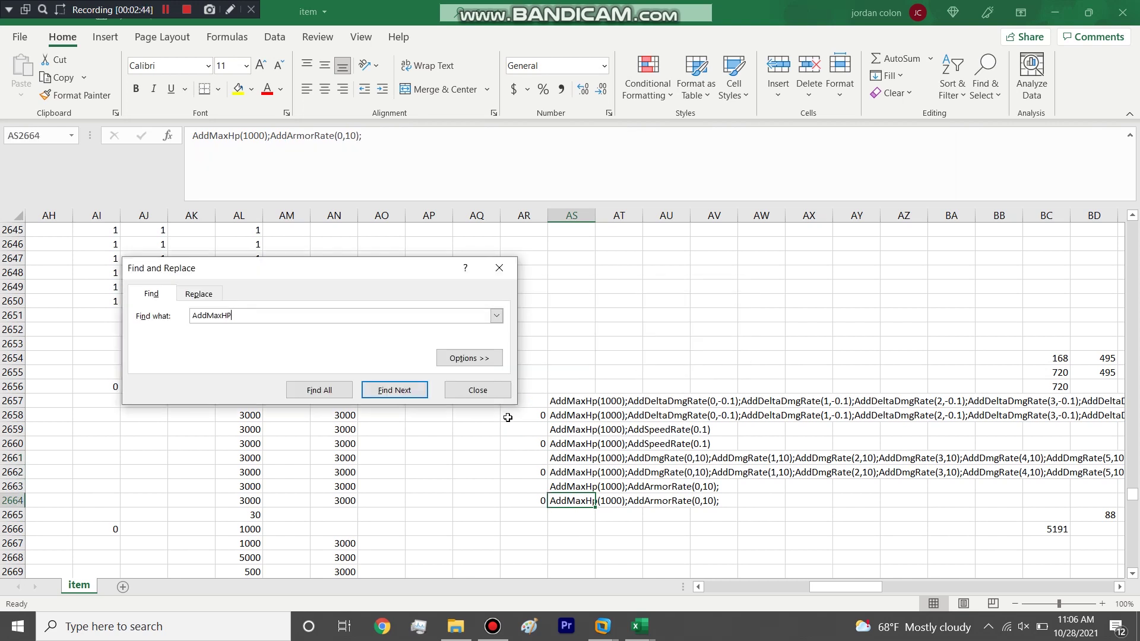
key(Return)
key(Return)
key(Return)
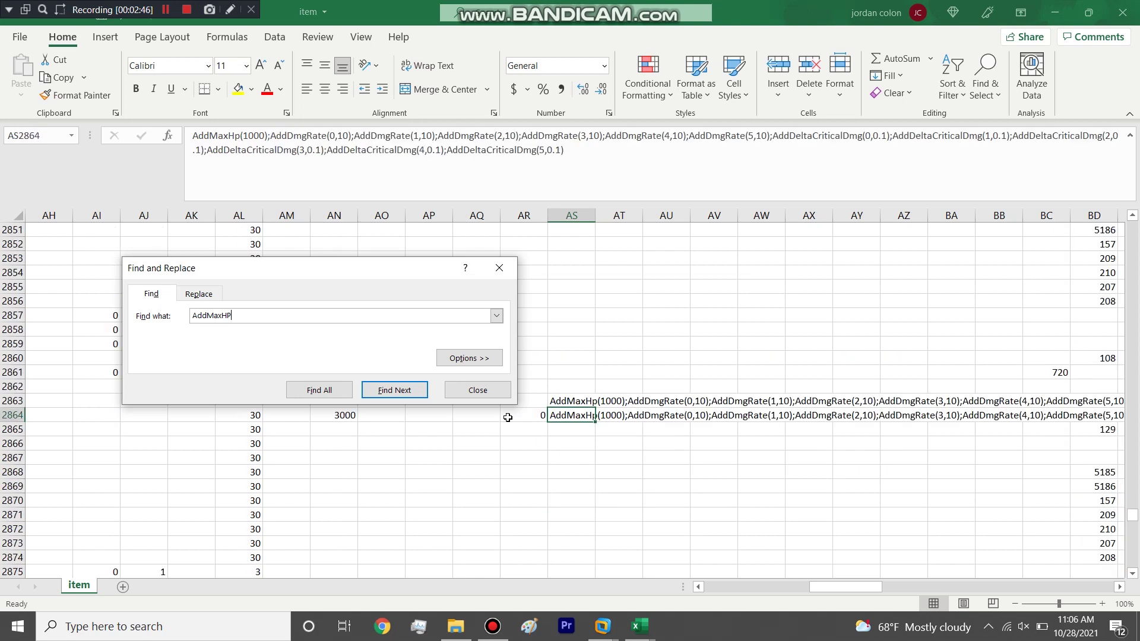
Set the Savage Rings bonus value to AddMaxHpRate(0.25)
click(1067, 11)
click(564, 501)
double_click(559, 501)
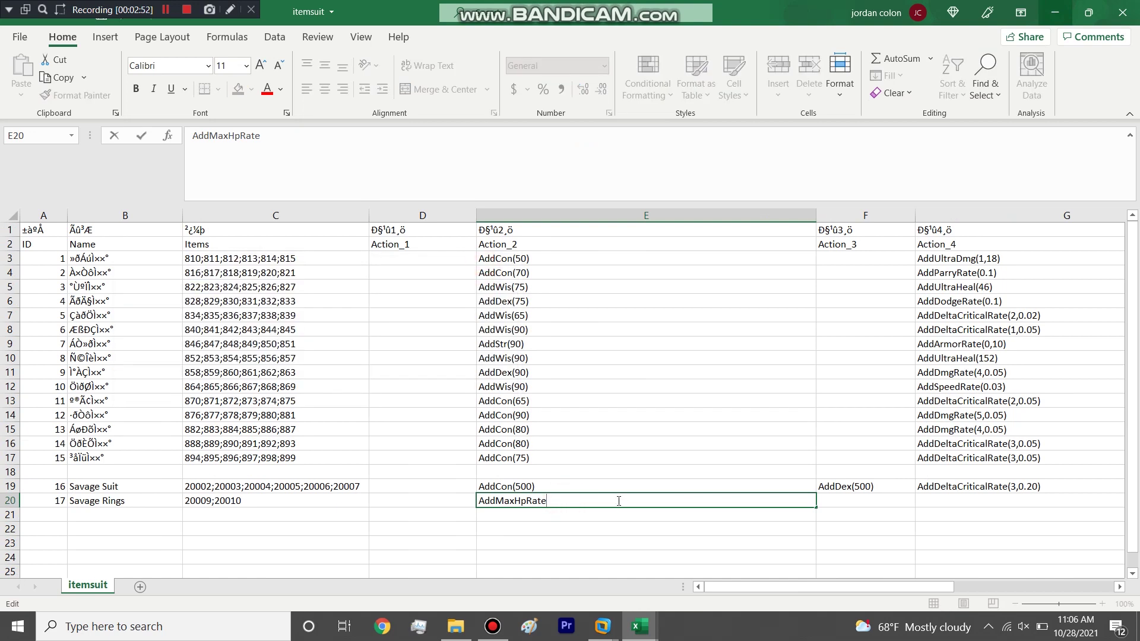
text((0.25))
click(608, 515)
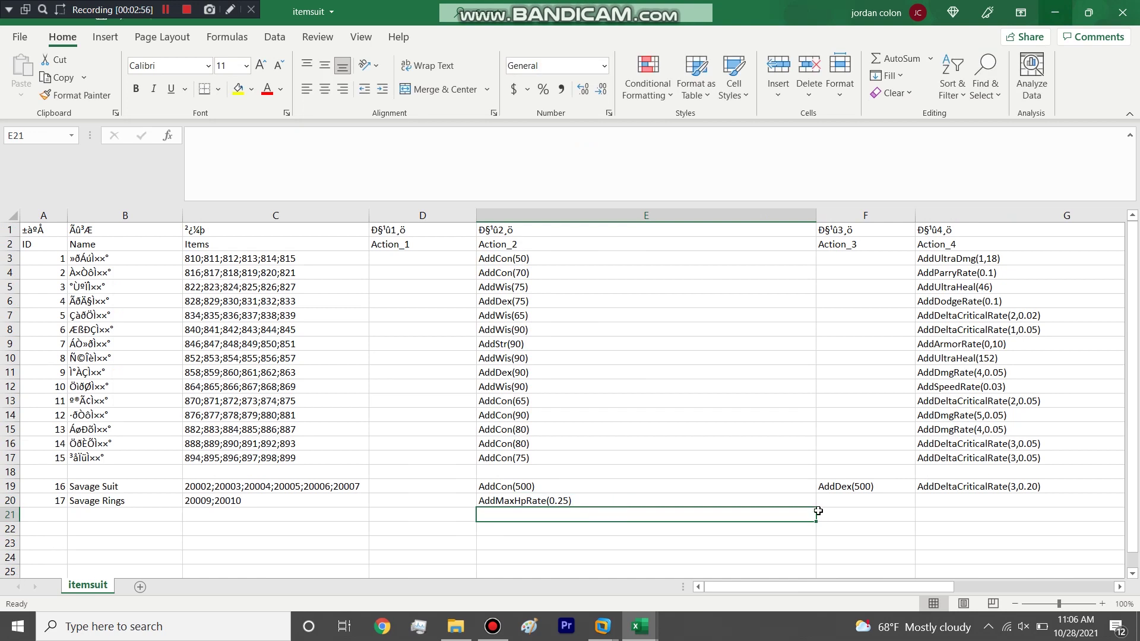
Append AddDodgeRate(0.25) to the Savage Rings bonus
click(702, 497)
double_click(686, 501)
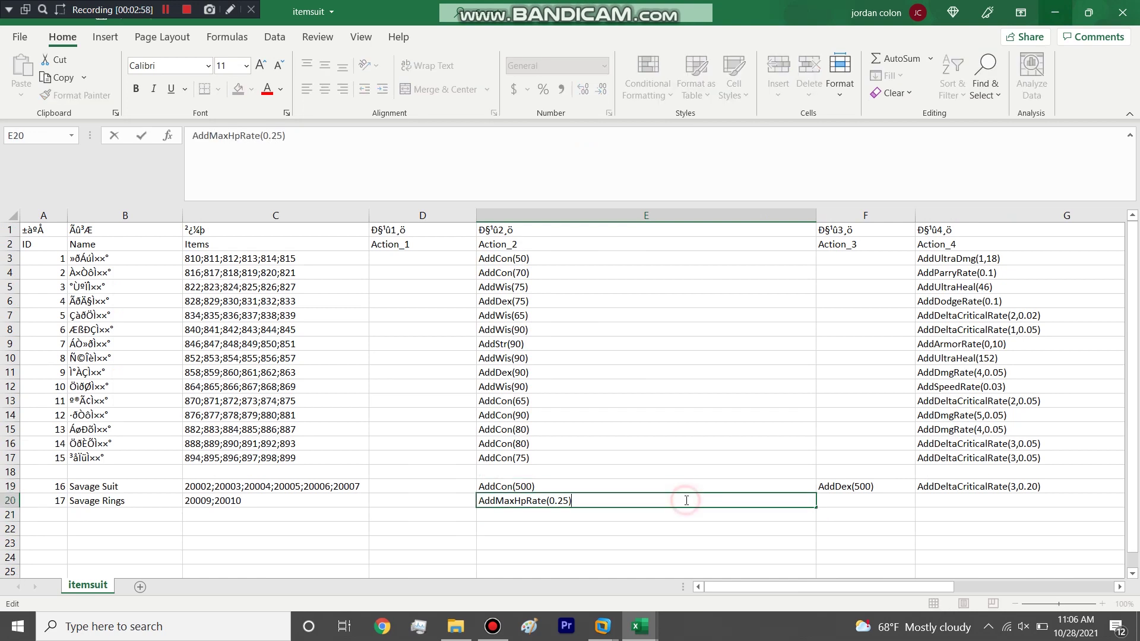
text(;Add)
text(Dodge)
text(te(0.25)
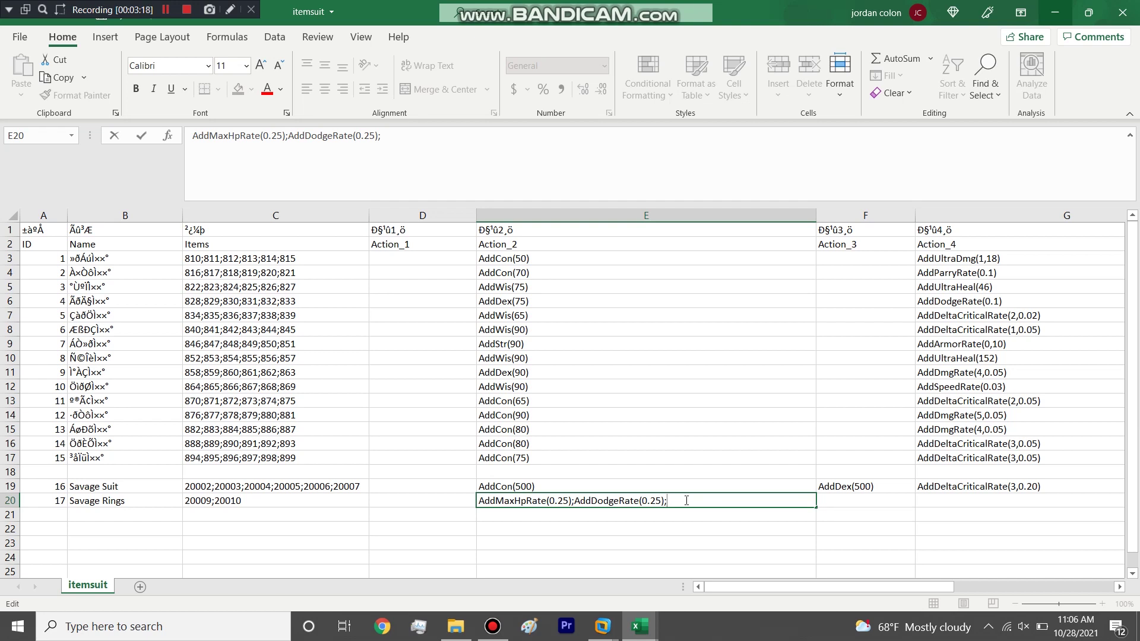
Append AddSpeedRate(0.25); as the third Savage Rings bonus
text(ddMoveSP)
key(BackSpace)
text(p)
key(BackSpace)
key(BackSpace)
key(BackSpace)
key(BackSpace)
key(BackSpace)
key(BackSpace)
text(SpeedRate(0.25);)
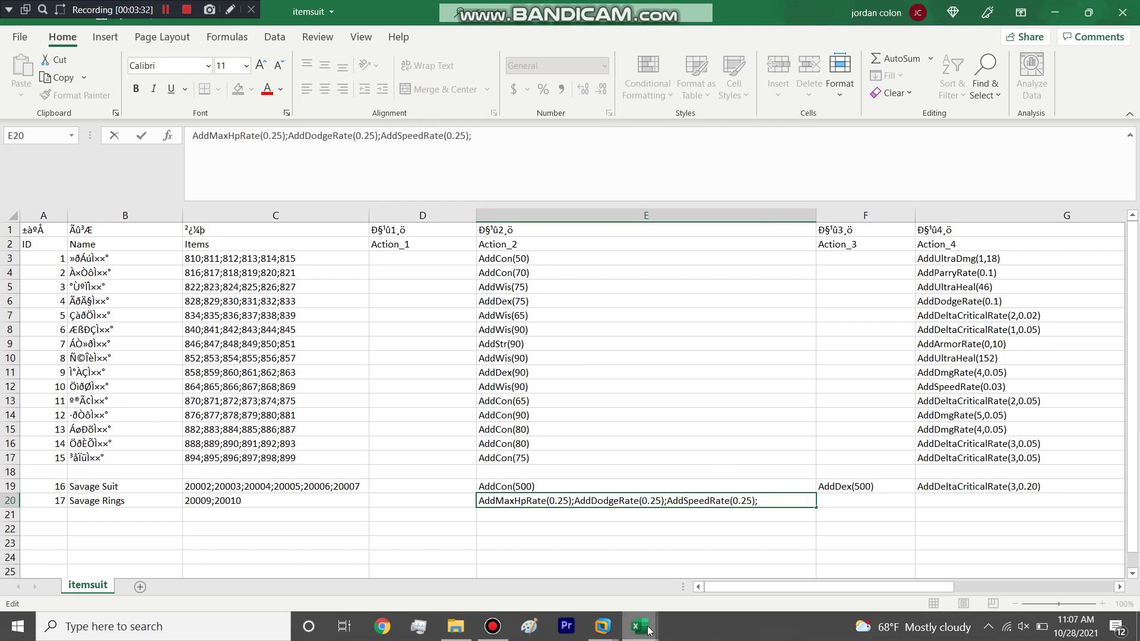
drag(777, 591, 792, 590)
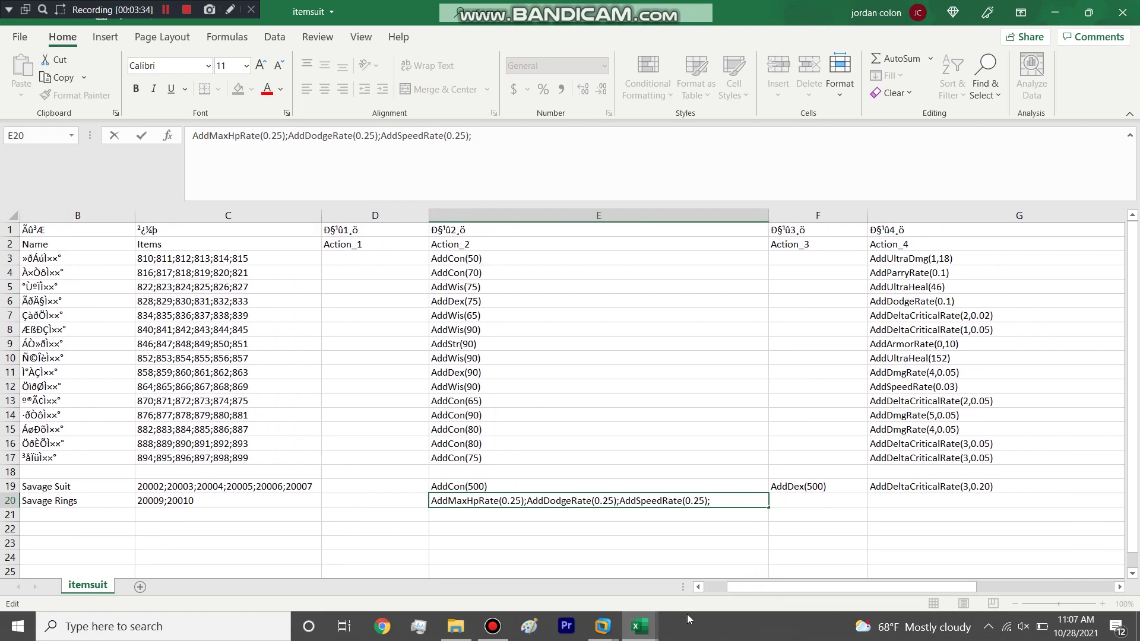
Search skill_desc for 'Dragon' to find Dragon Cry's skill ID 527
mouse_move(639, 627)
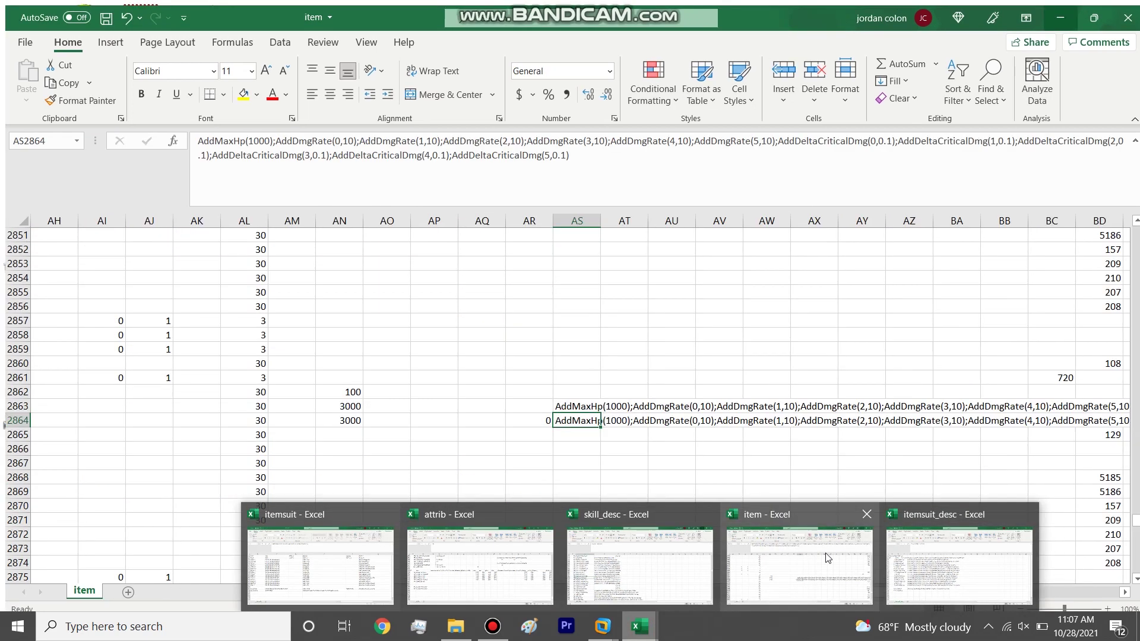
mouse_move(657, 557)
click(617, 569)
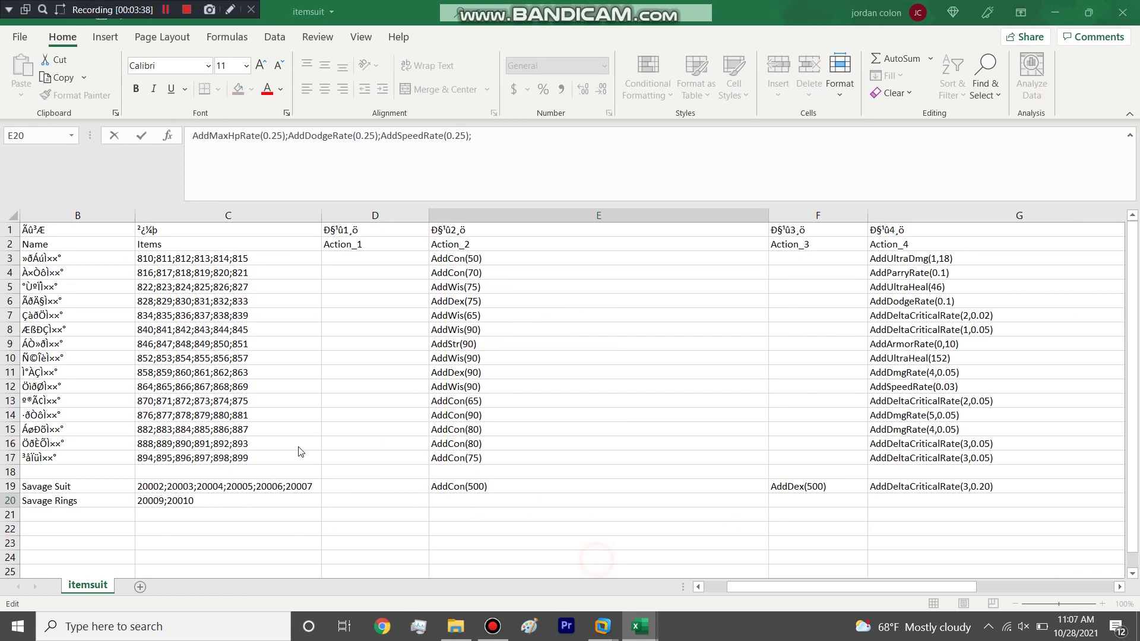
click(230, 413)
key(ctrl+f)
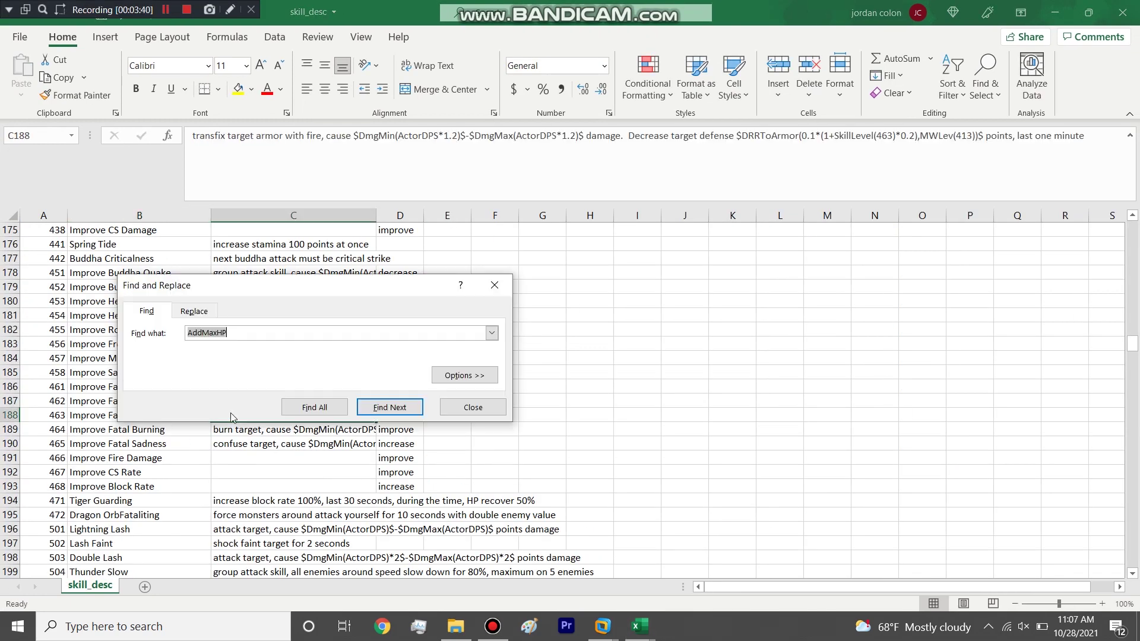
text(R)
text(ragon)
key(Return)
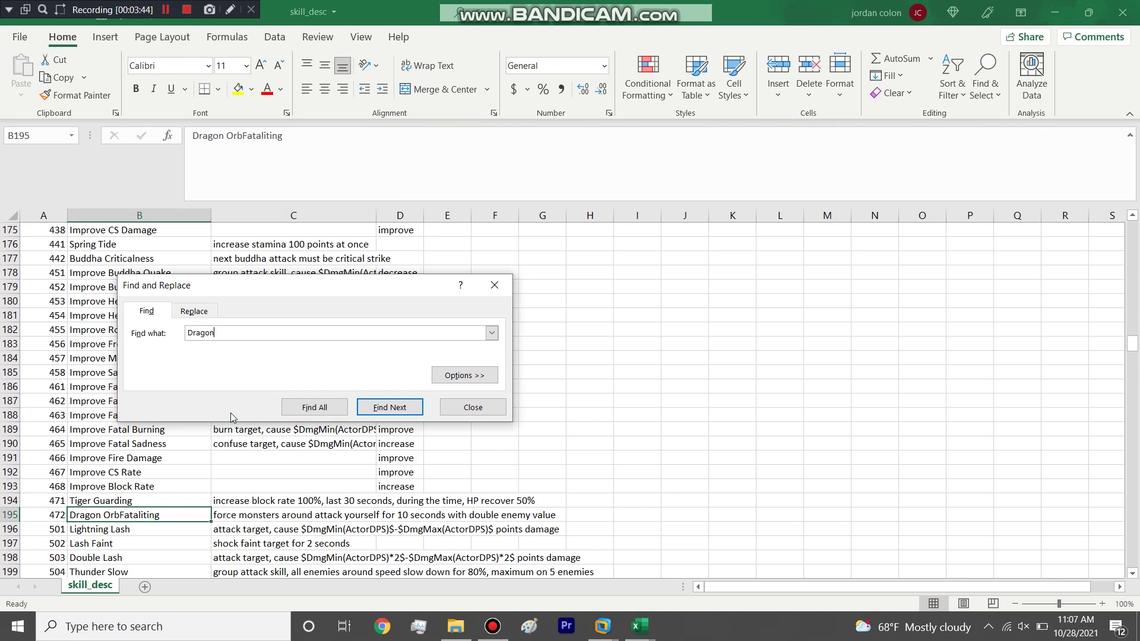
key(Return)
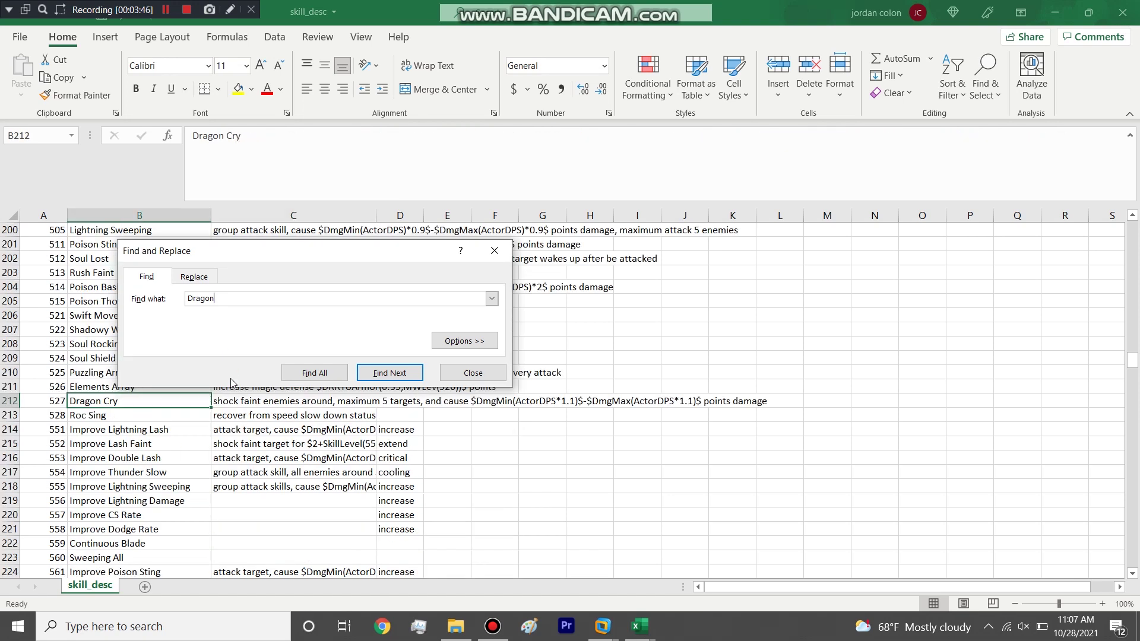
key(Escape)
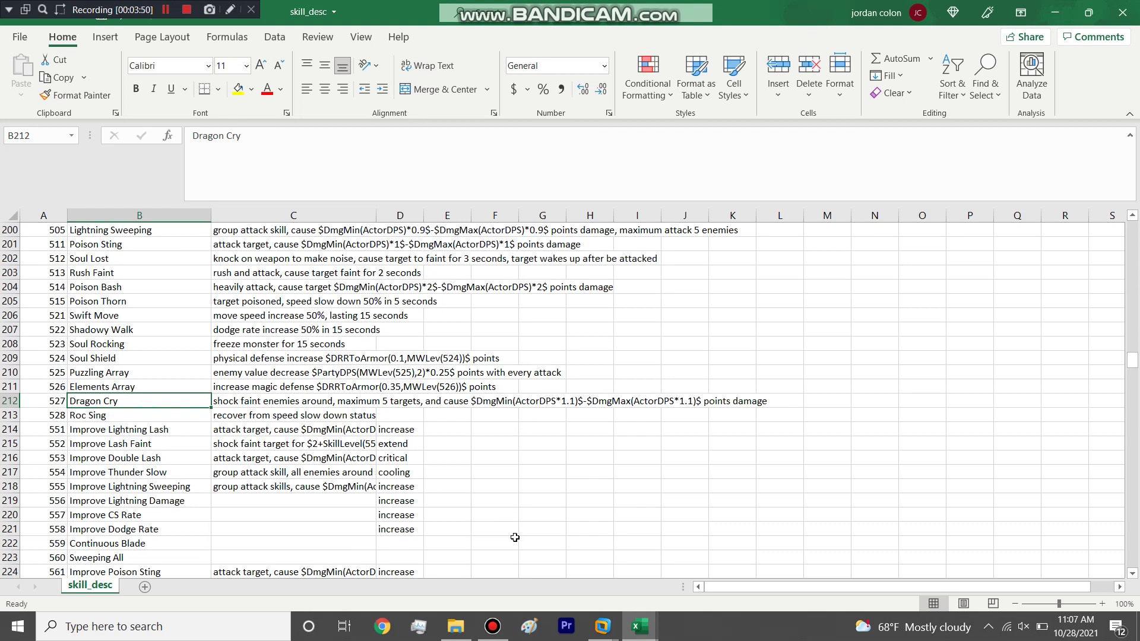
mouse_move(640, 624)
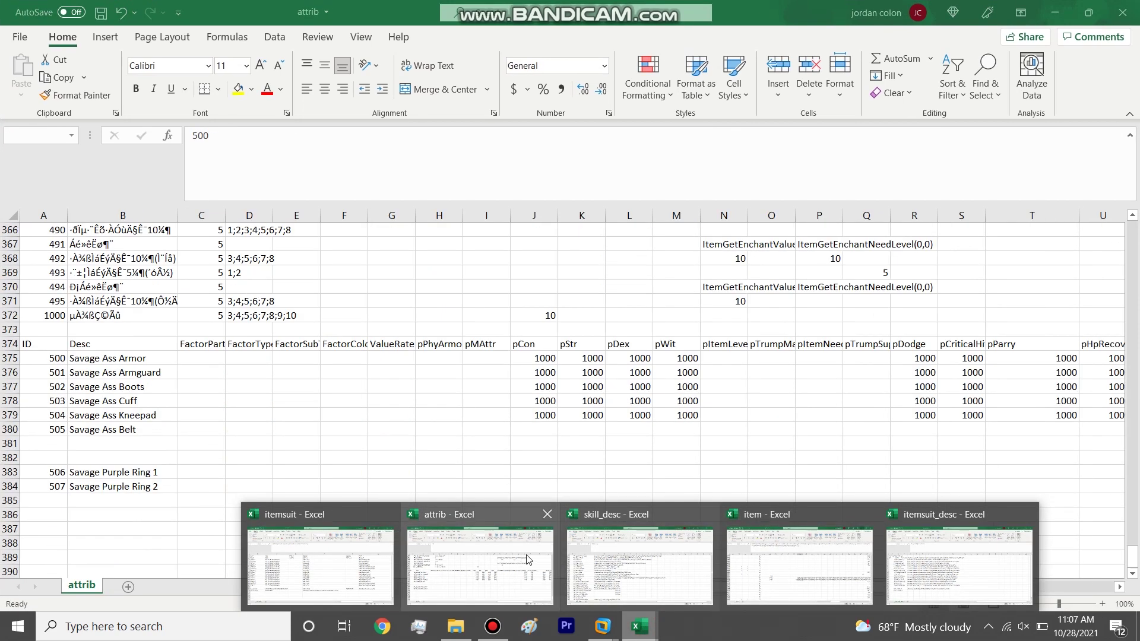
Append a skill 527 cooldown reduction of -30000 to the Savage Rings bonus
mouse_move(436, 566)
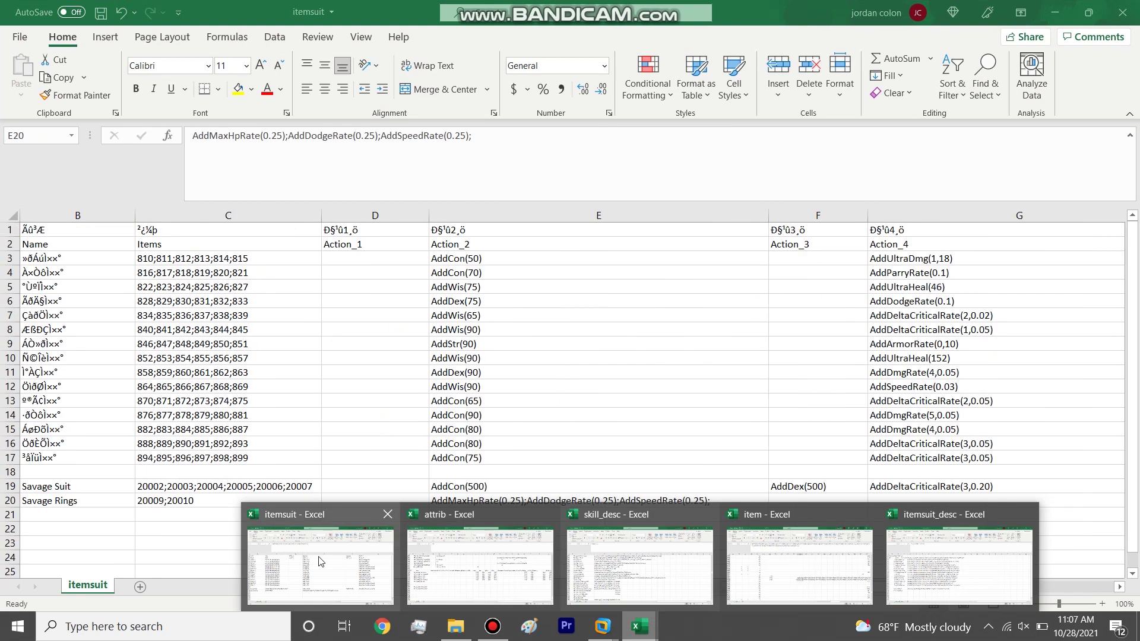
click(318, 556)
double_click(718, 501)
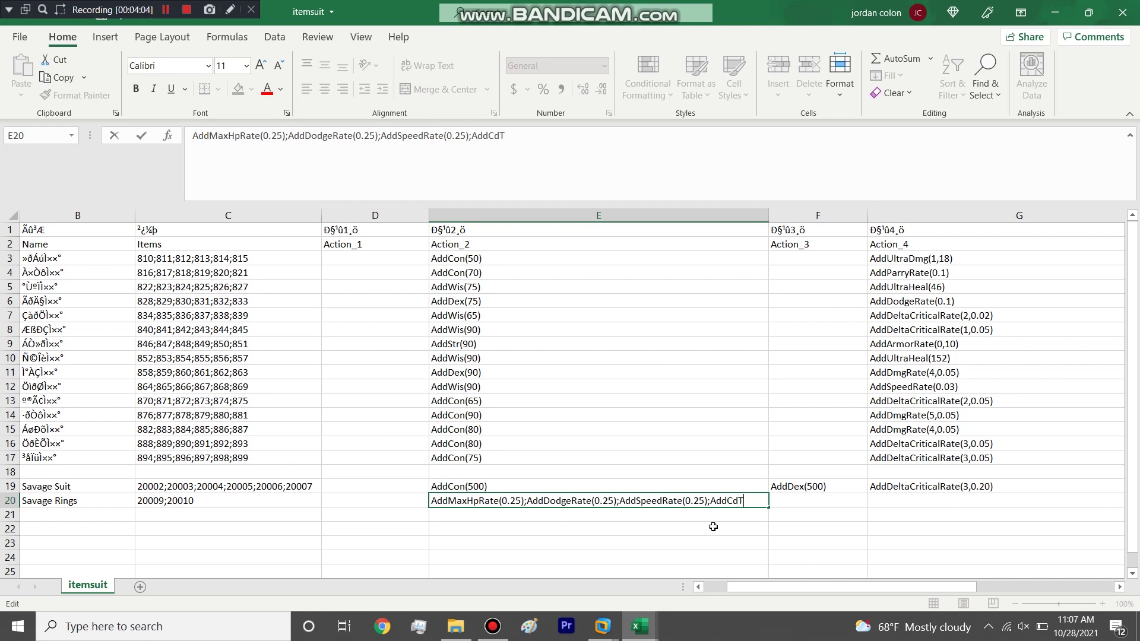
text(im)
text(e(527,-1000)
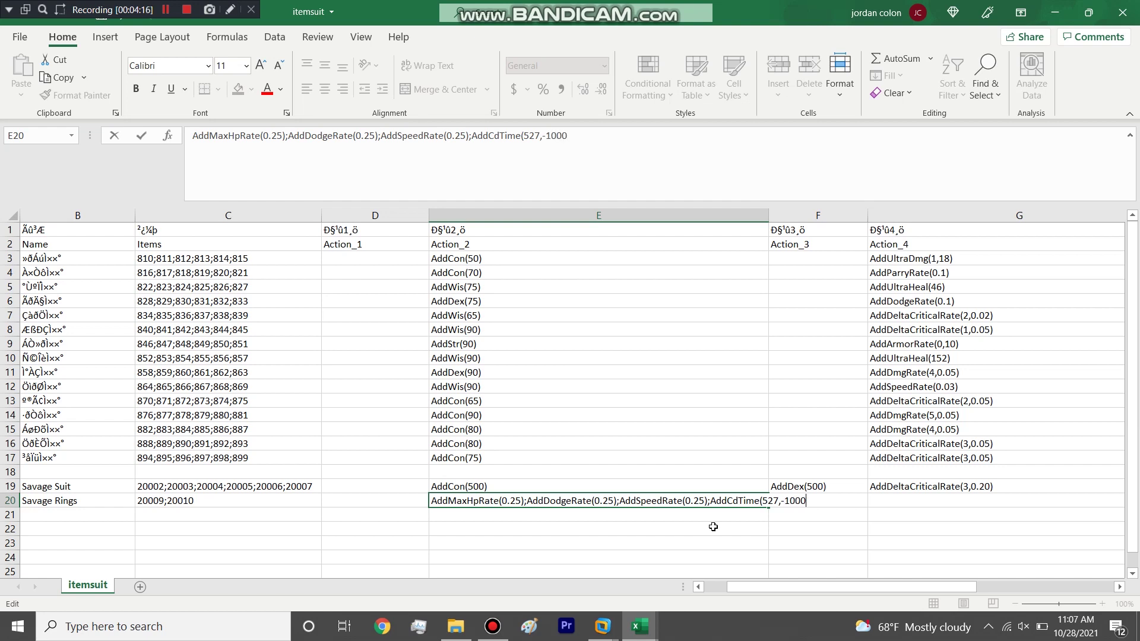
key(BackSpace)
key(BackSpace)
key(BackSpace)
text(30000)
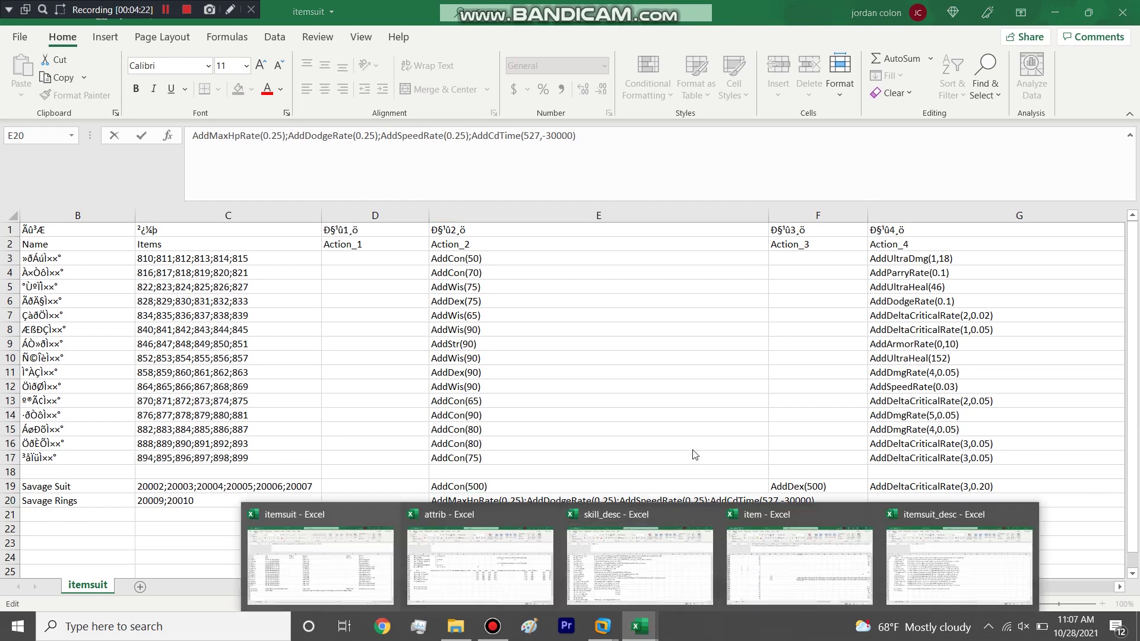
Correct the effect name to AddSkillCdTime and widen column E to show the full text
click(727, 500)
text(Skill)
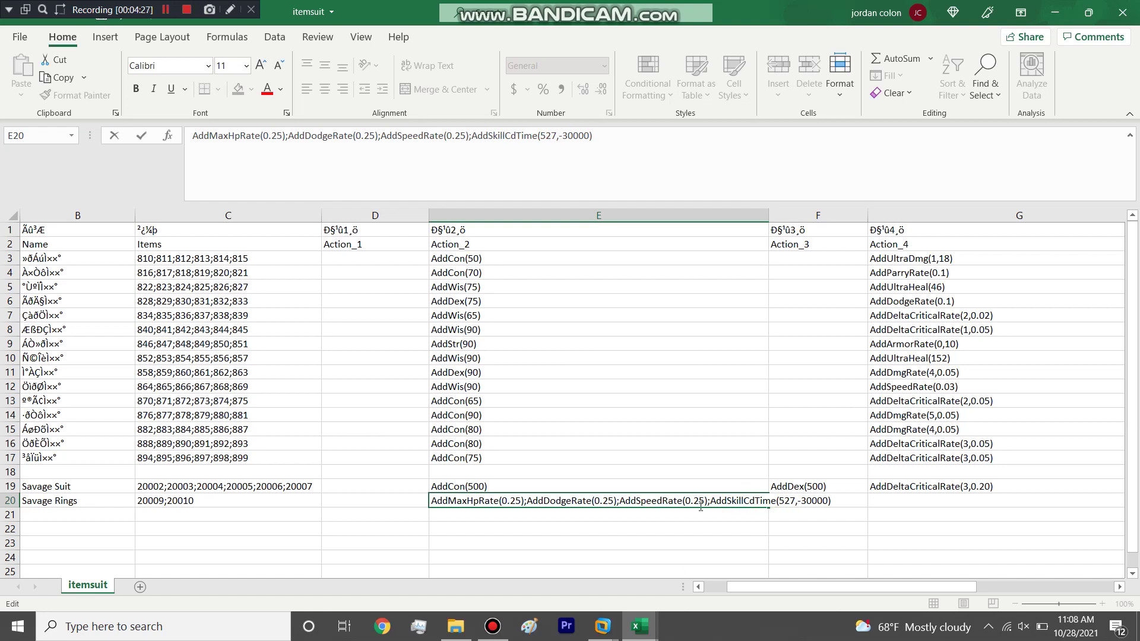
click(678, 431)
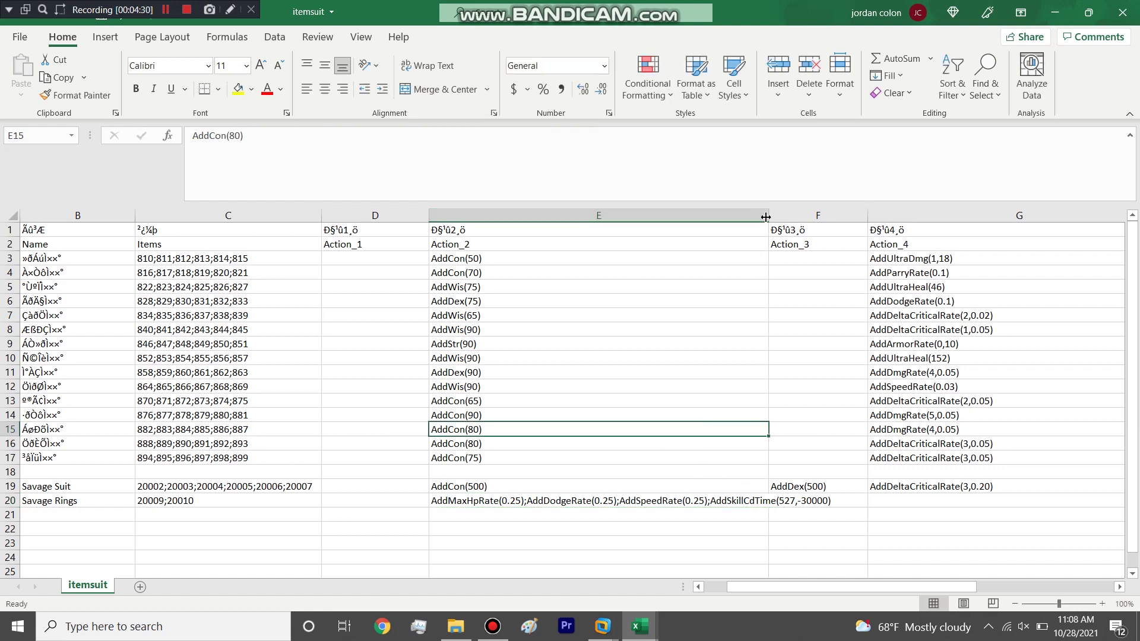
drag(769, 216, 843, 216)
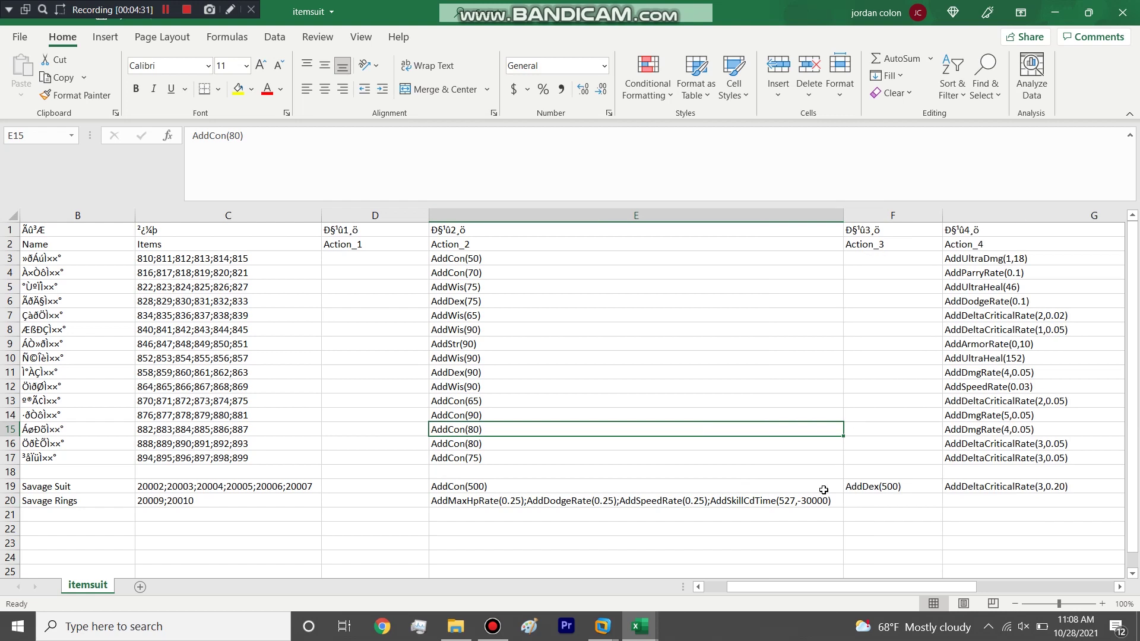
double_click(750, 501)
text(D)
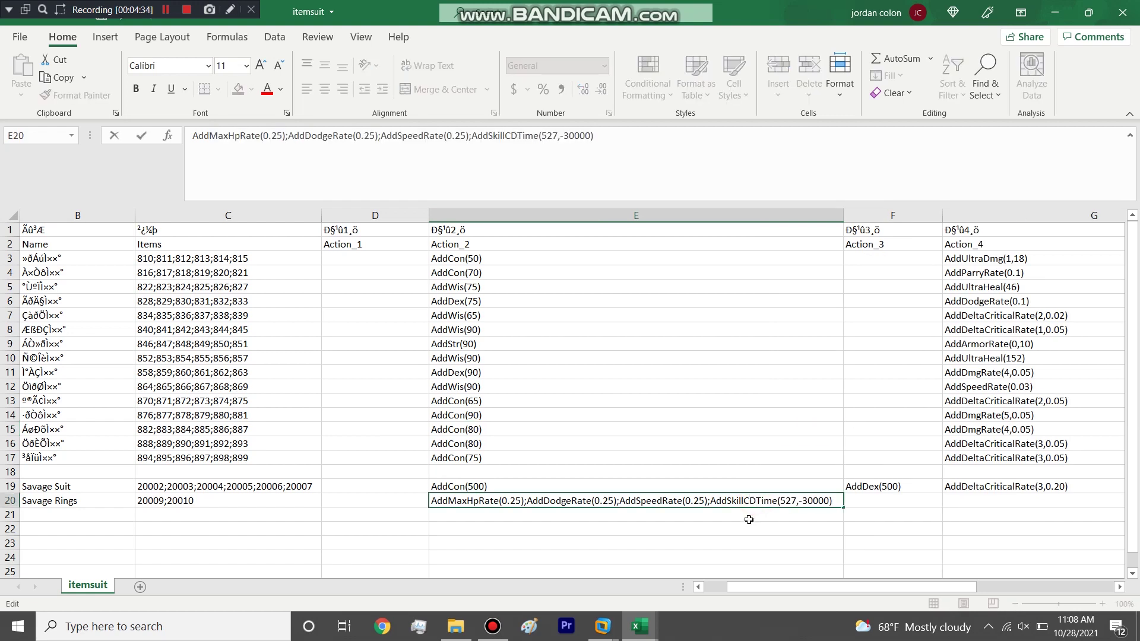
key(BackSpace)
text(d)
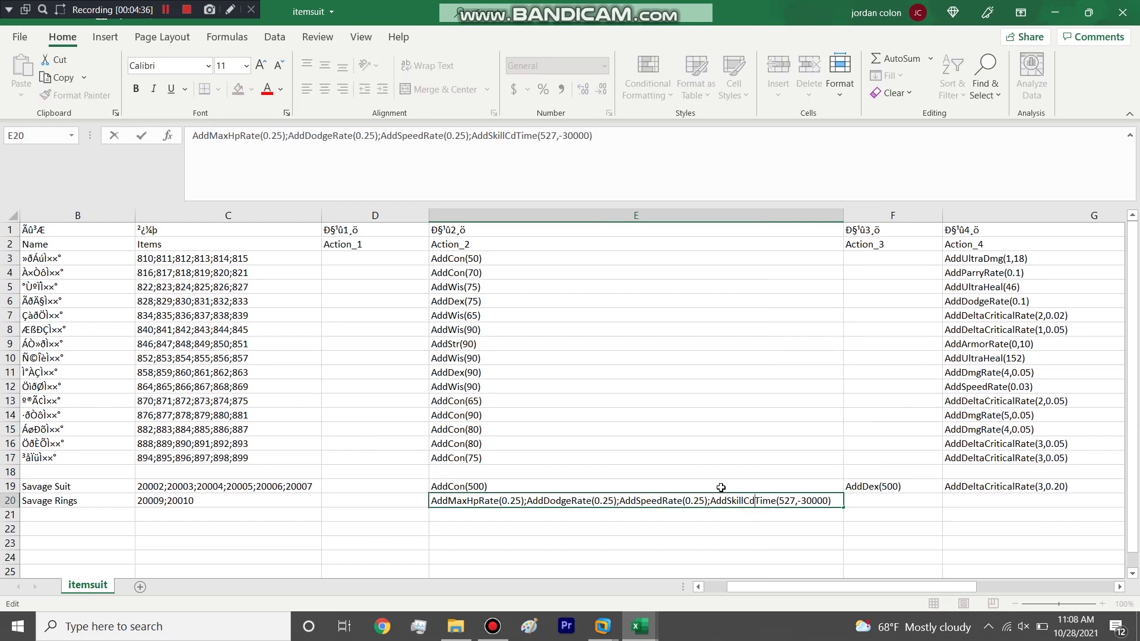
click(688, 517)
Describe Savage Rings in D20: 25% max hp, move speed, dodge, 30 seconds off dragon cry
key(super+Right)
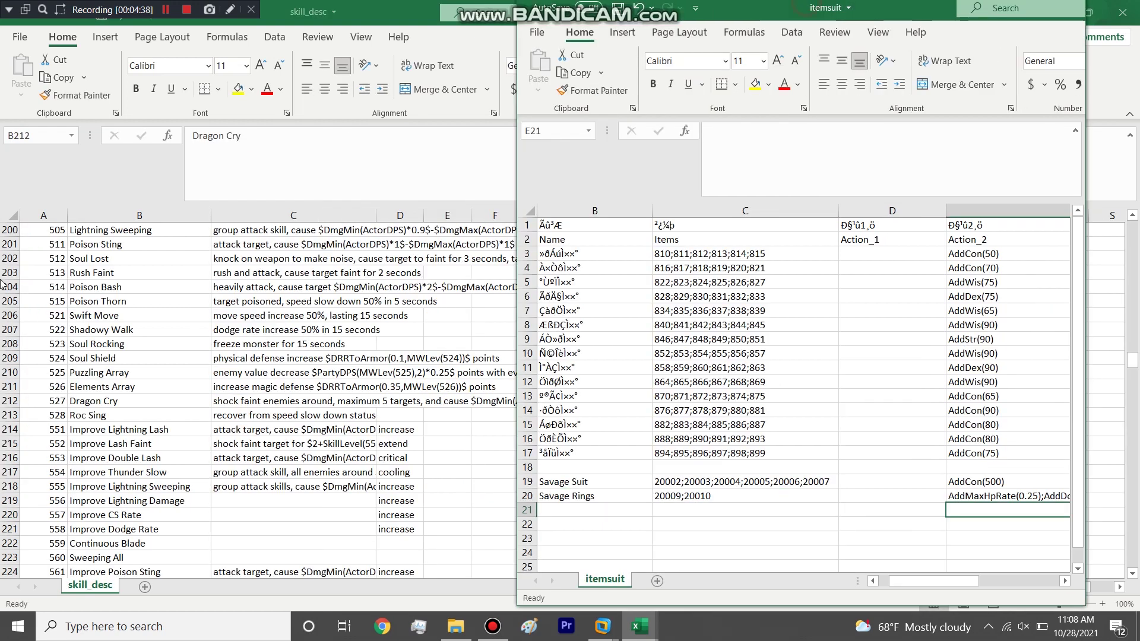
key(super+Left)
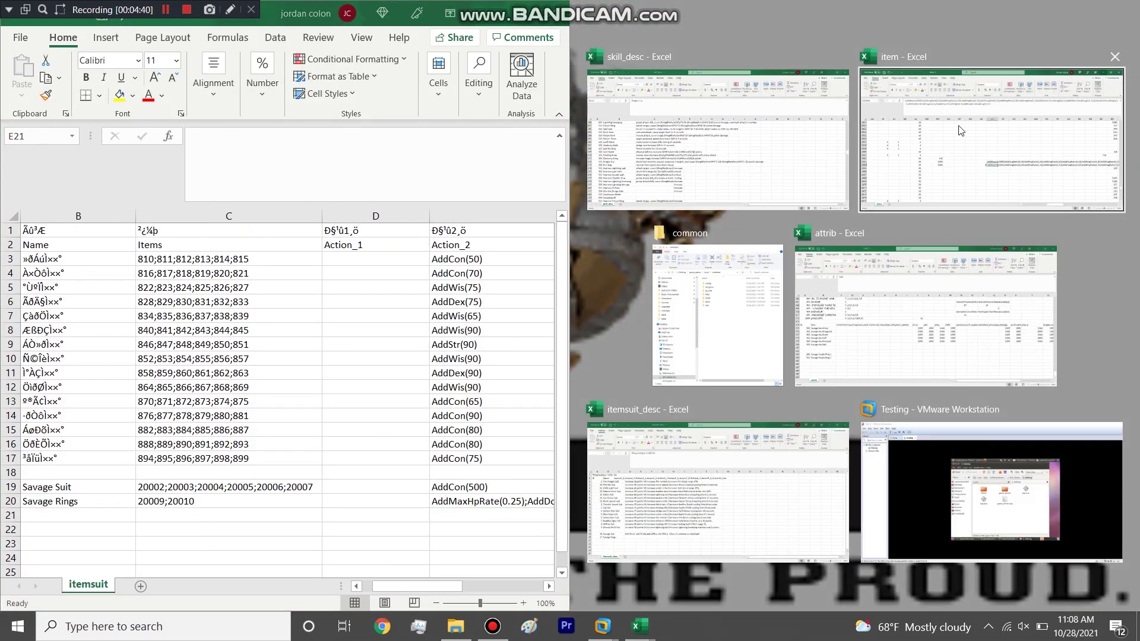
click(677, 479)
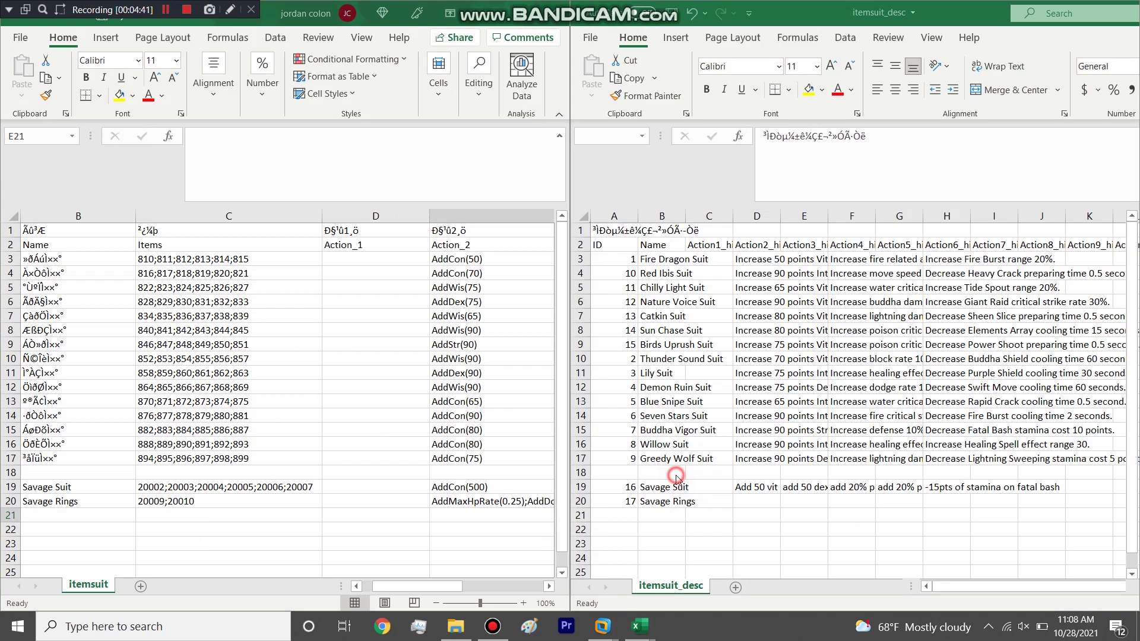
click(739, 500)
text(A)
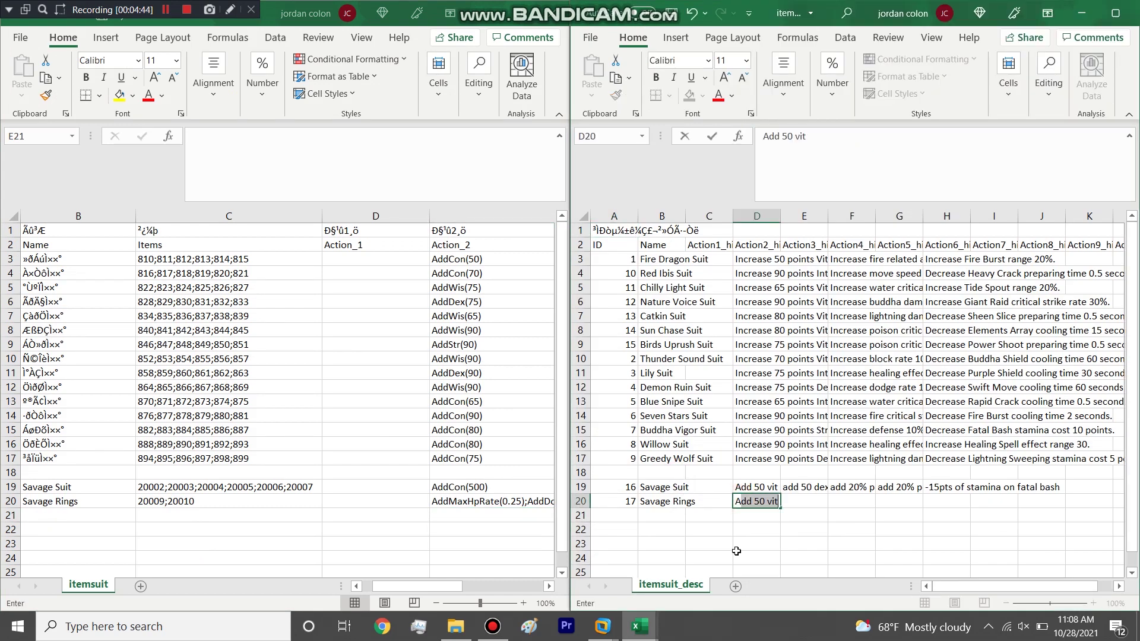
text(dd s 25% hp)
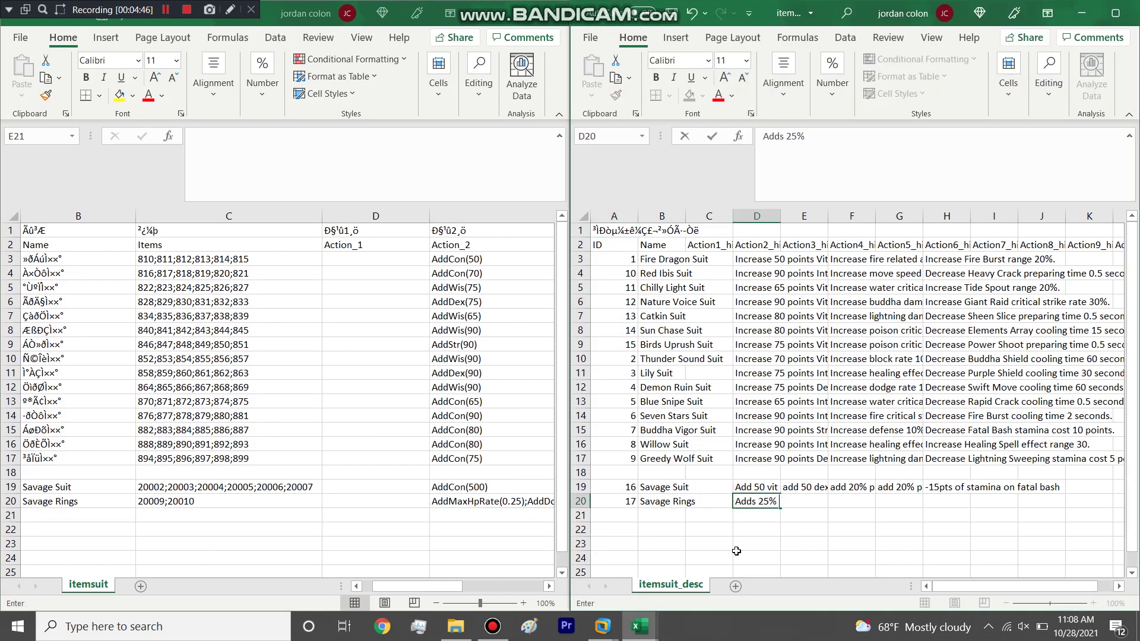
key(BackSpace)
key(BackSpace)
text(max hp, 25% move speed, 25)
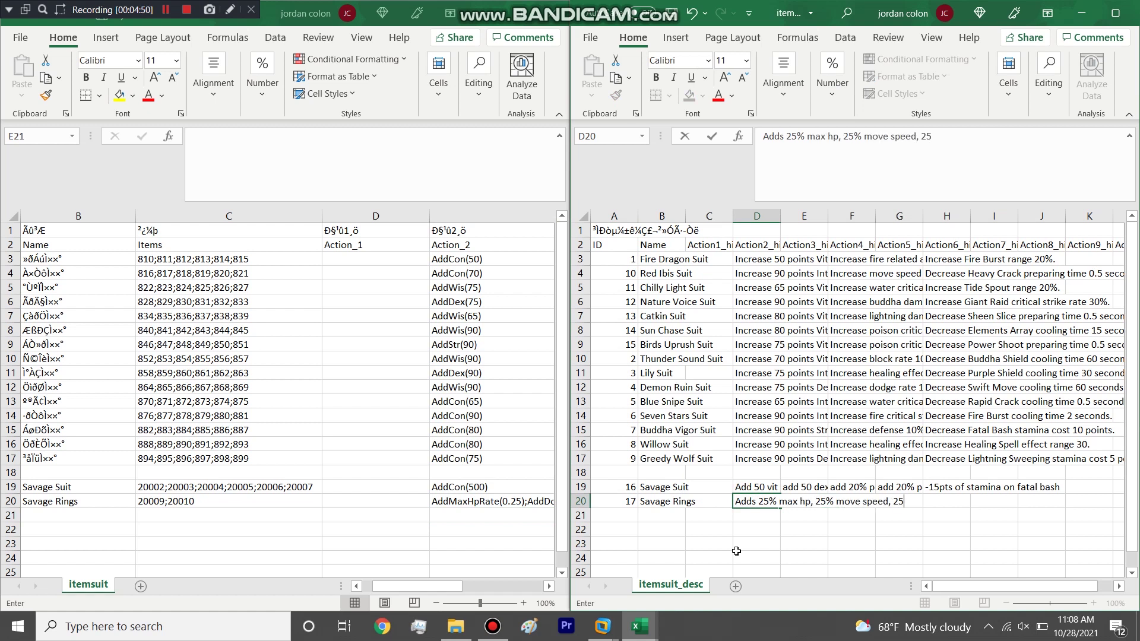
text(%)
text( dodge and )
text(decreases 30 seco)
text(nds from dragon cr)
text(y,)
click(821, 362)
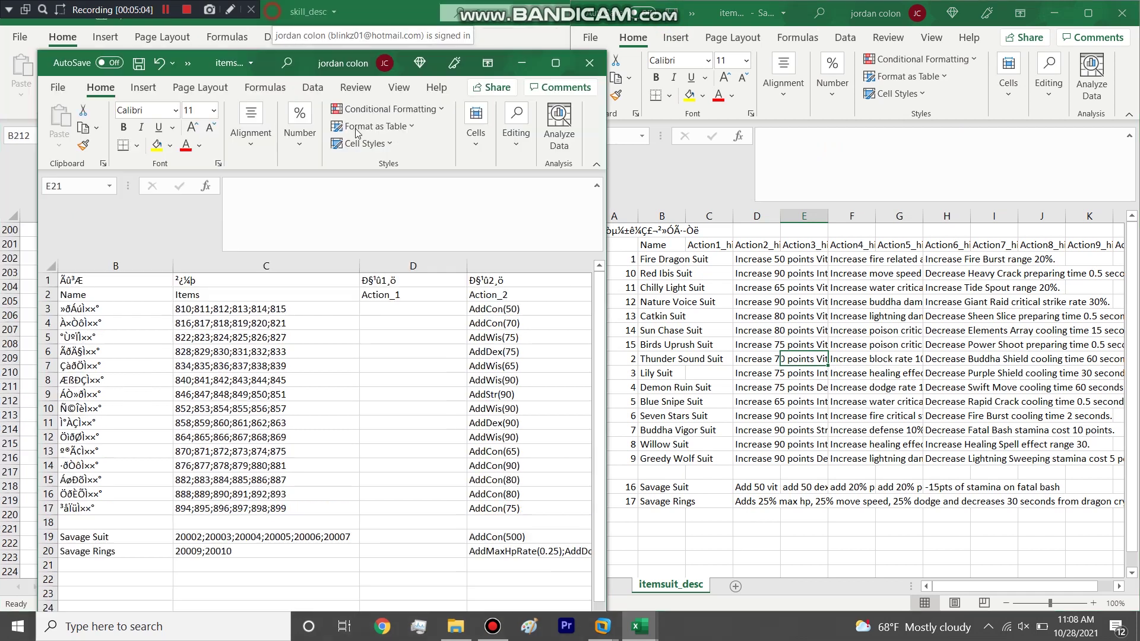
Close the itemsuit and itemsuit_desc workbooks and review the Dragon Cry row in skill_desc
double_click(277, 13)
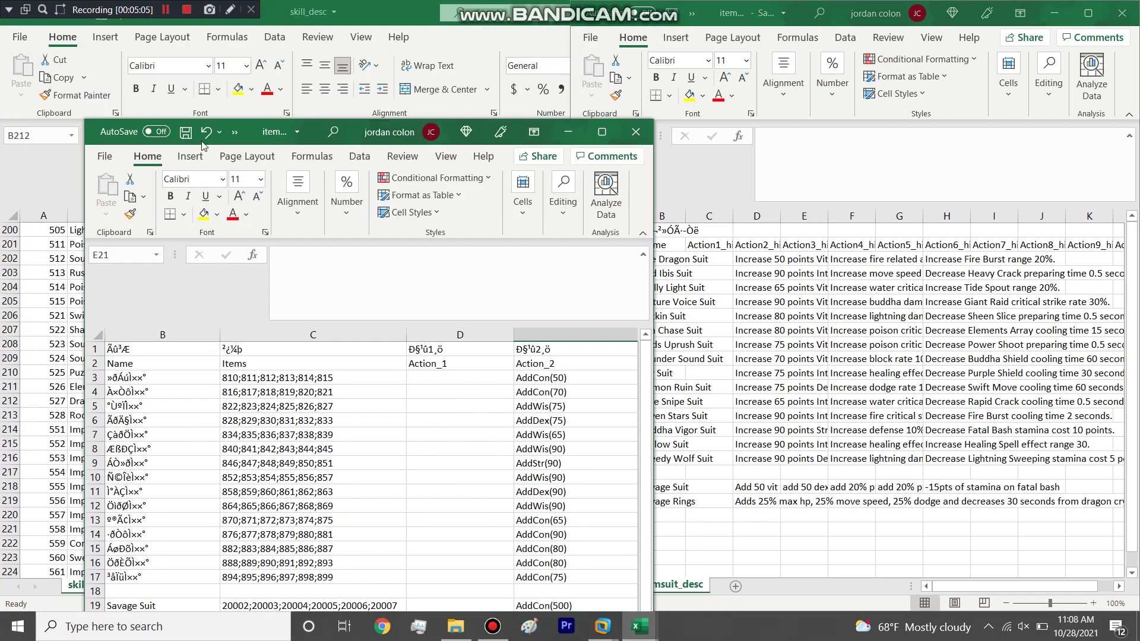
click(635, 132)
click(1133, 16)
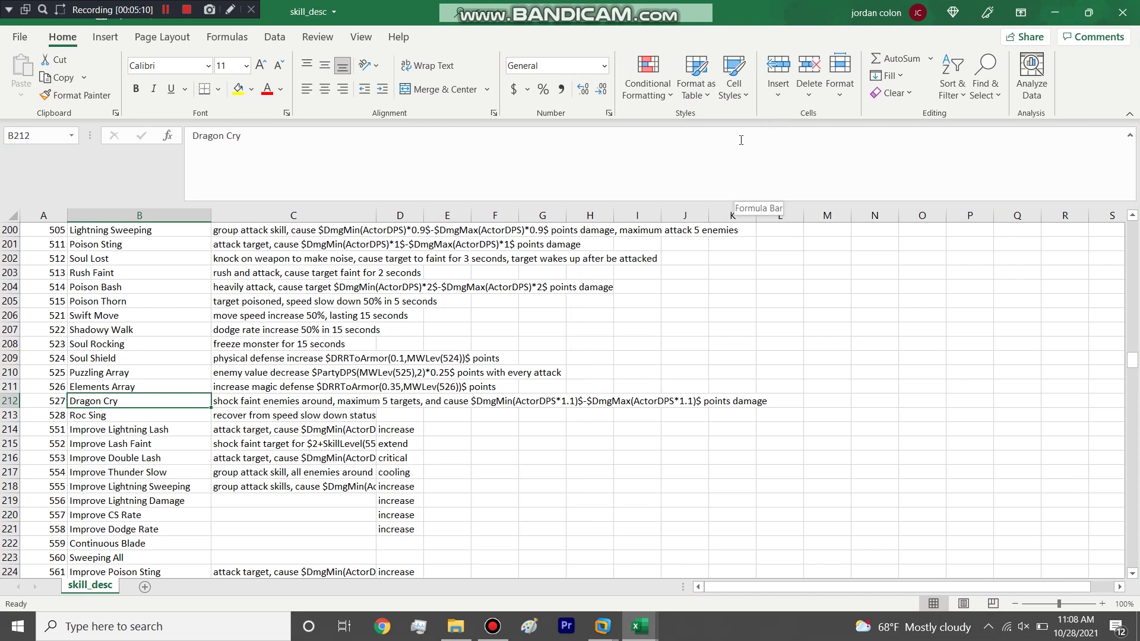
click(269, 400)
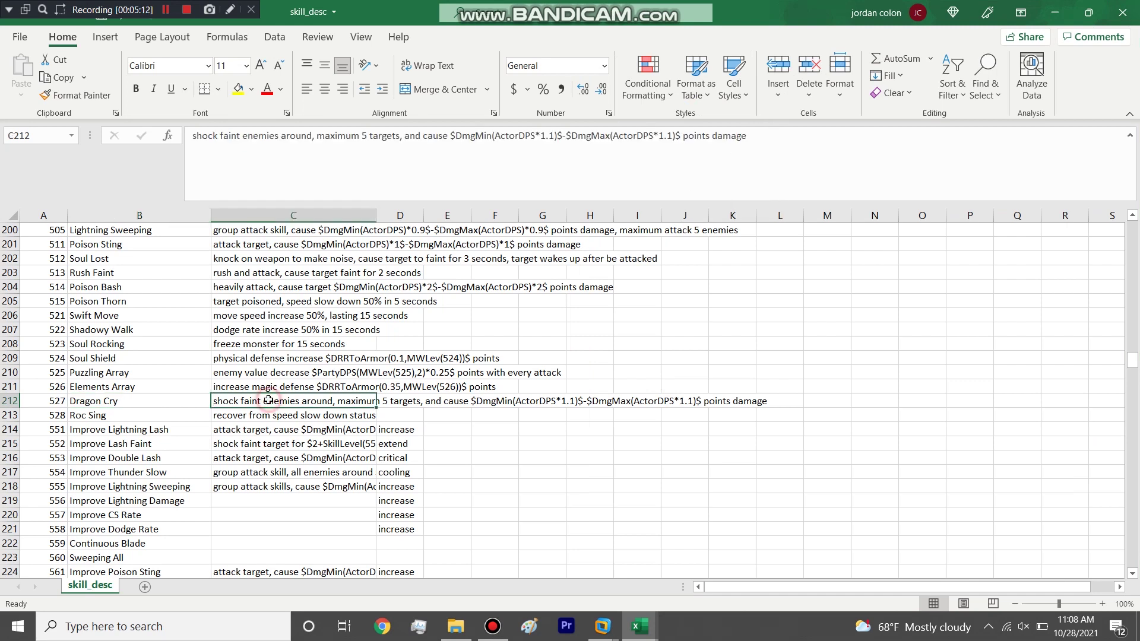
click(156, 401)
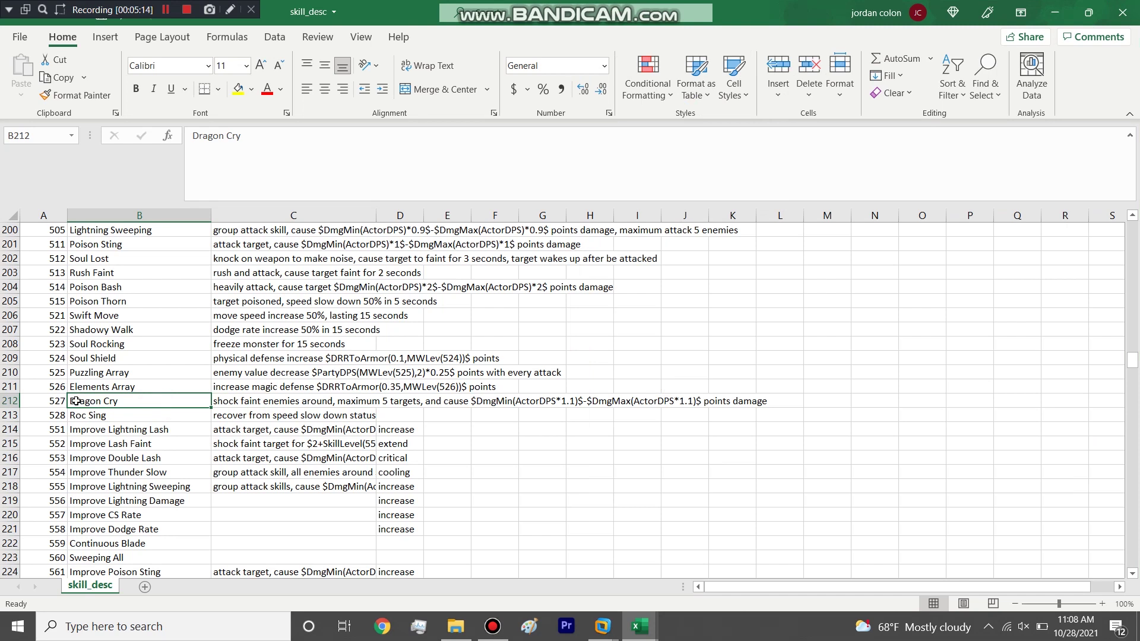
click(10, 400)
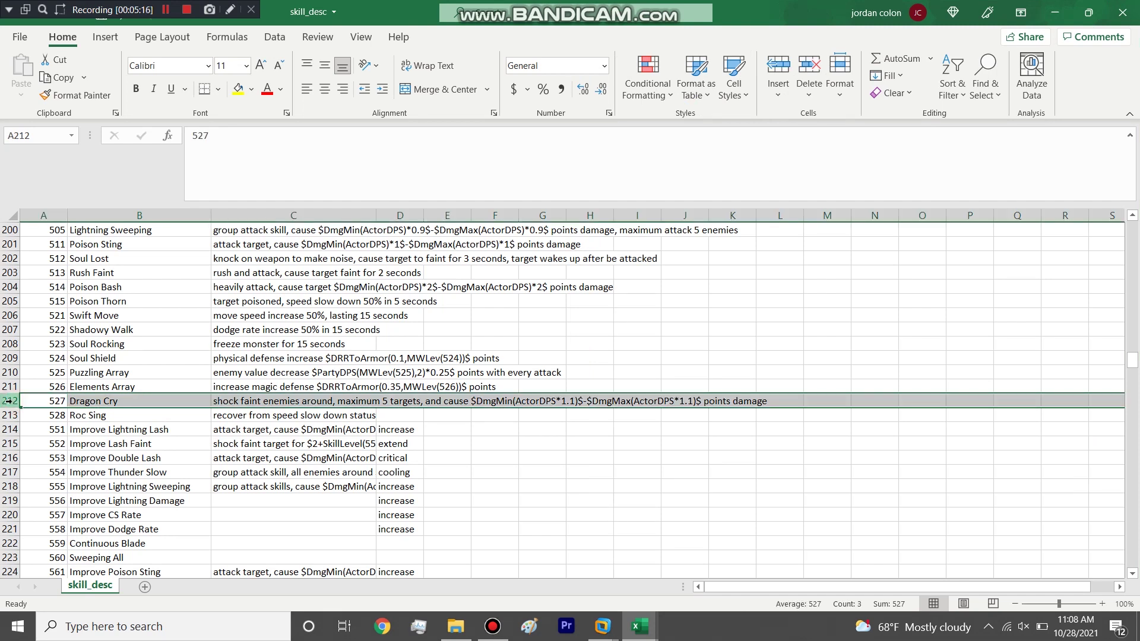
click(116, 404)
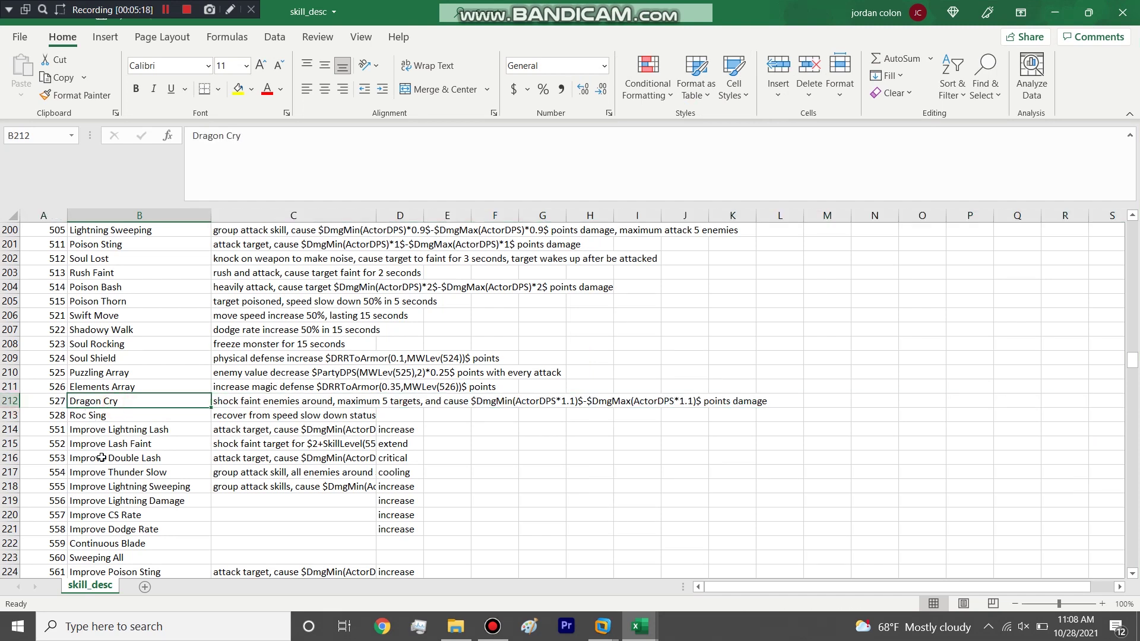
Search skill_desc for 577 to locate Improve Dragon Cry on row 240
key(ctrl+f)
text(577)
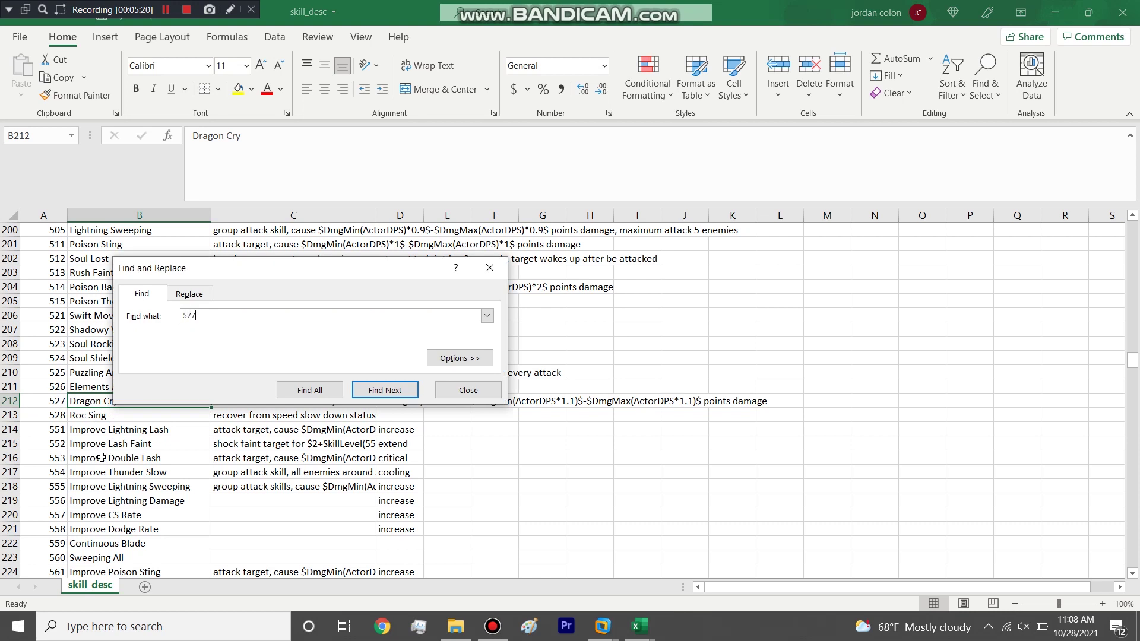
key(Return)
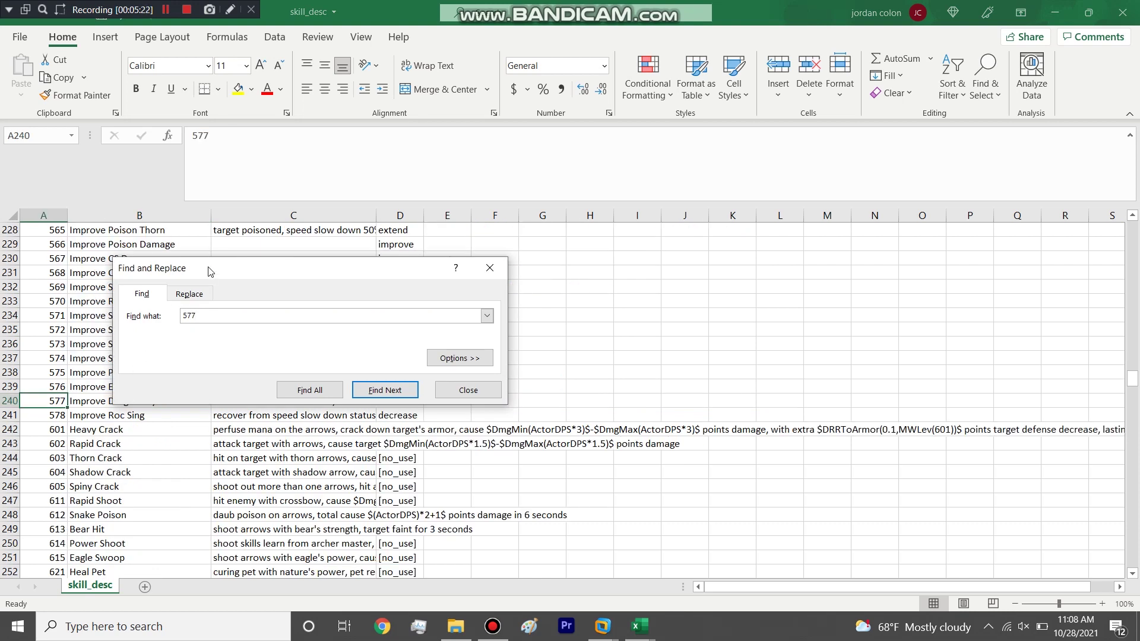
drag(210, 269, 309, 189)
click(9, 401)
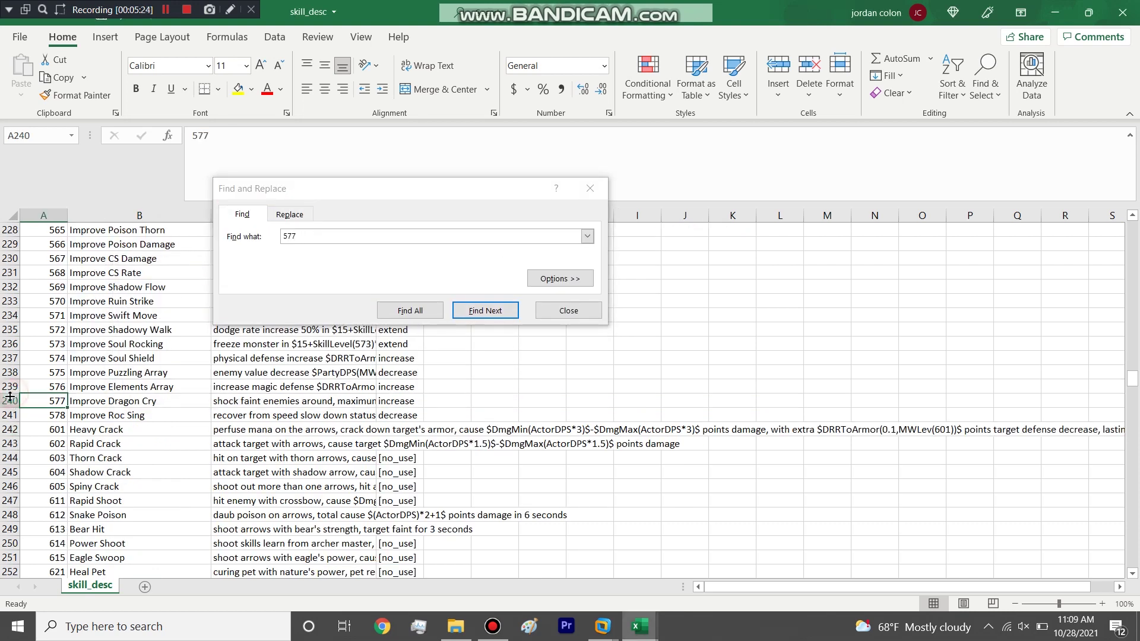
click(48, 401)
click(122, 398)
click(57, 402)
click(92, 399)
click(53, 402)
click(3, 401)
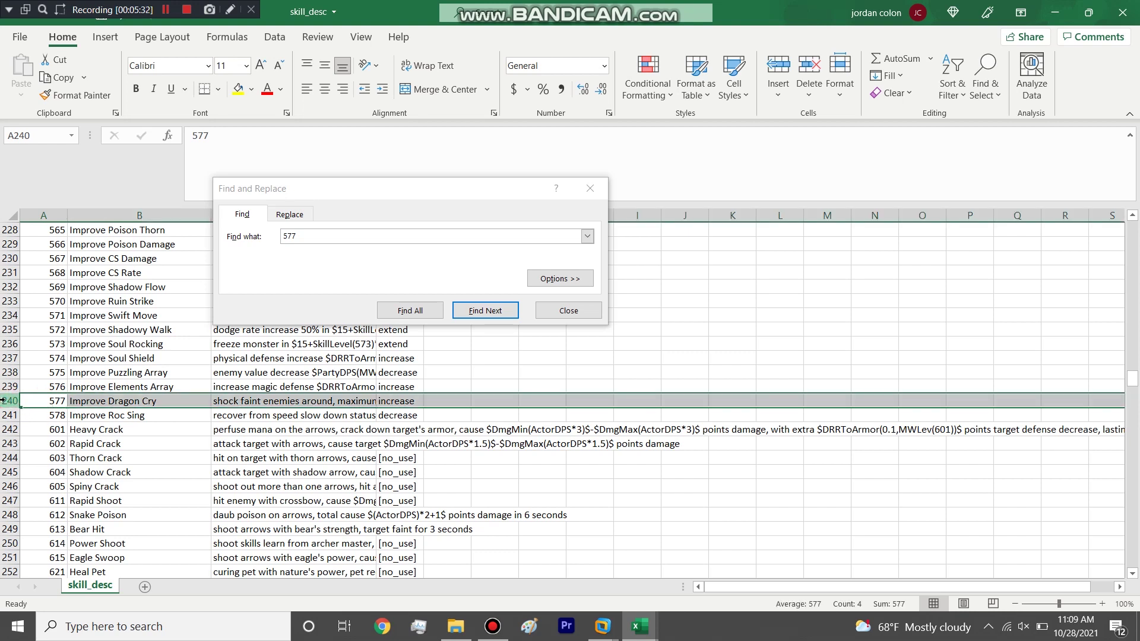
click(56, 398)
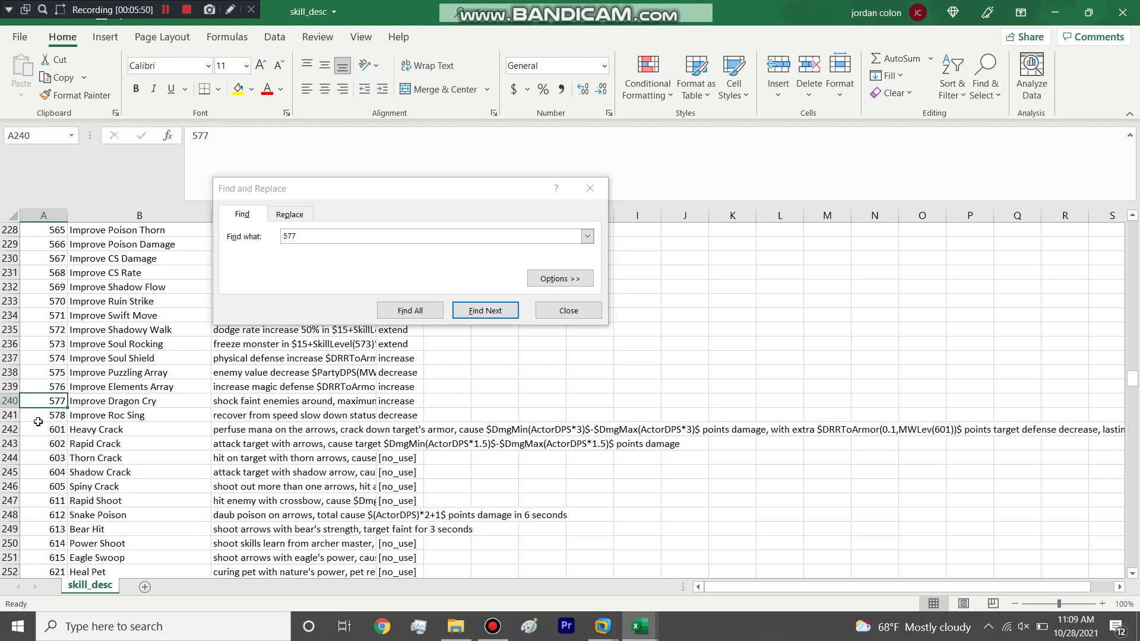
Recheck the Improve Dragon Cry row's ID and name, then close the search
click(12, 401)
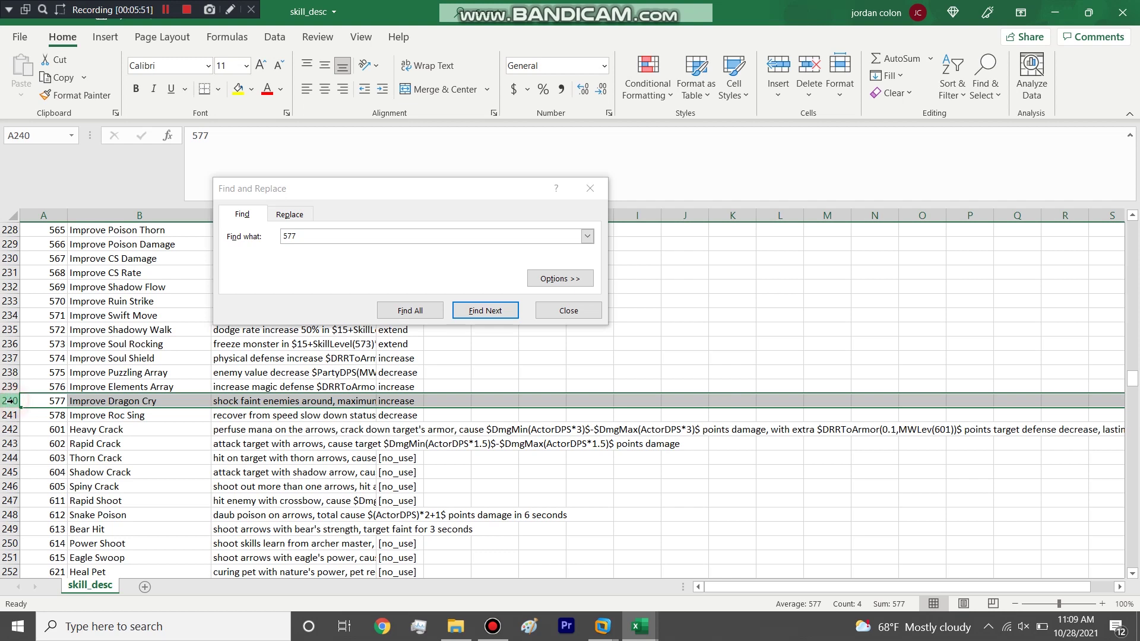
click(49, 403)
click(51, 411)
click(50, 402)
key(Right)
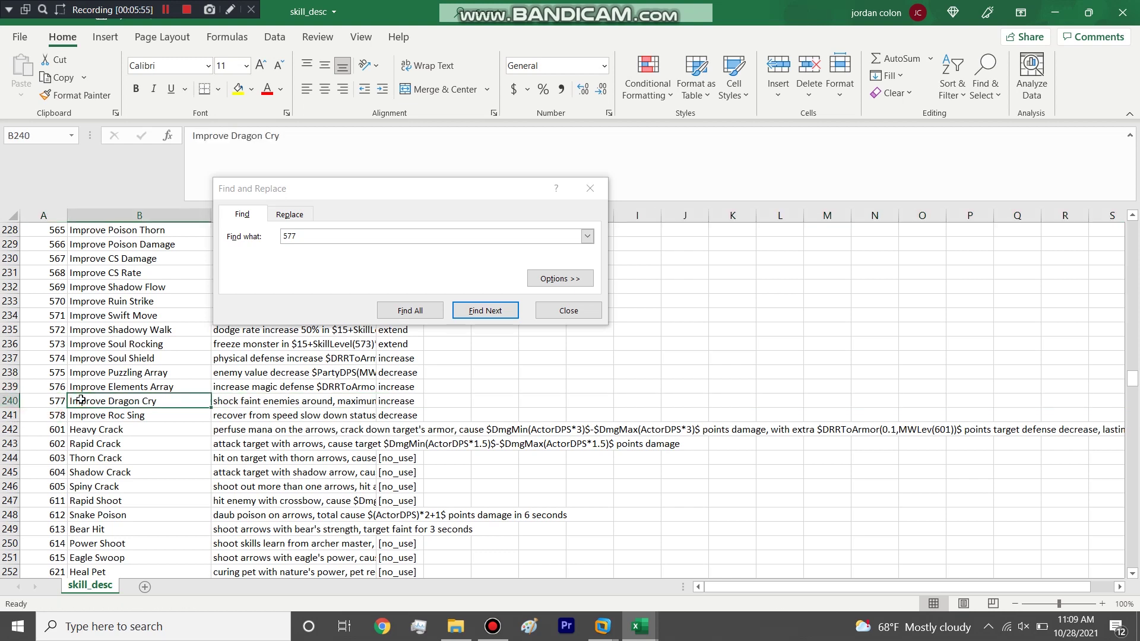
click(12, 401)
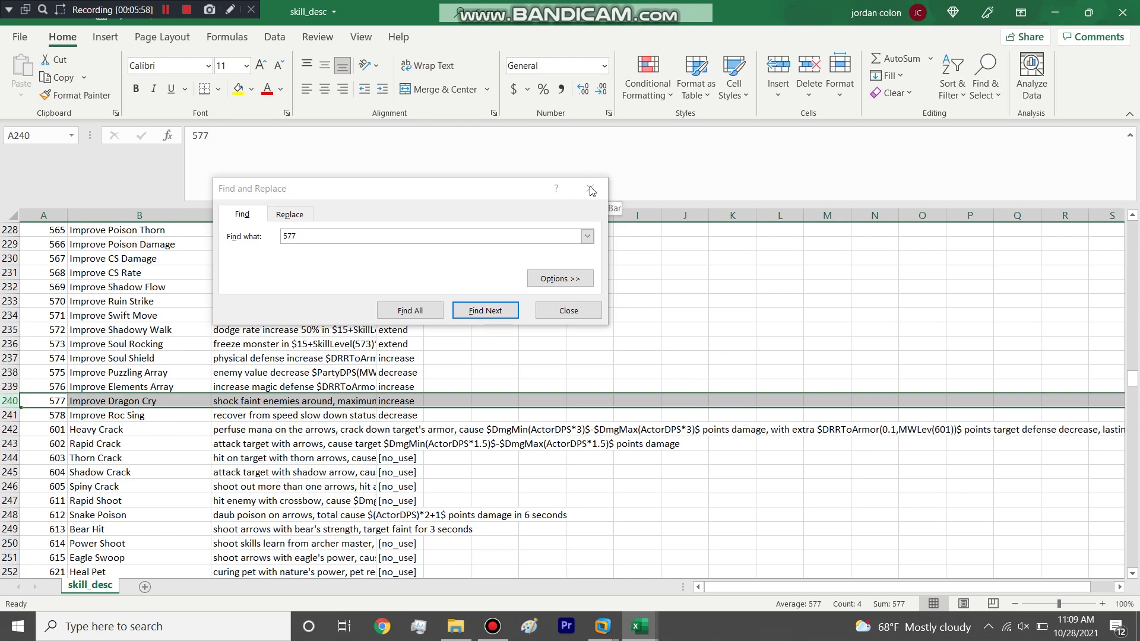
click(590, 188)
click(630, 625)
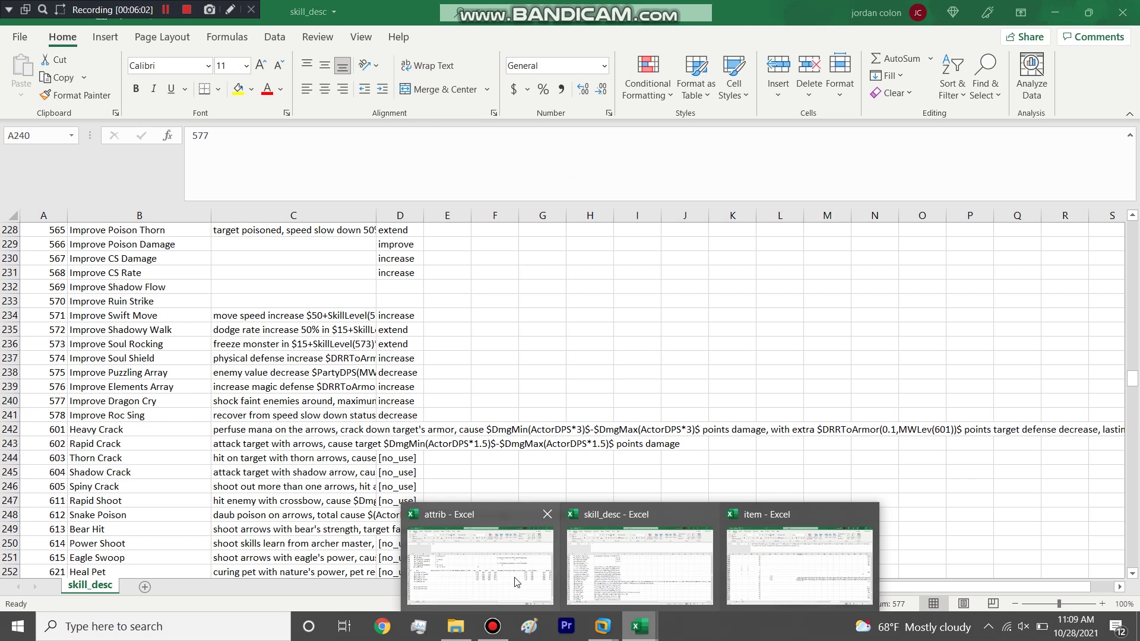
In attrib, enter 500 as Savage Purple Ring 1's pCon and copy it into both rings' pDex and Ring 2's pCon
mouse_move(516, 581)
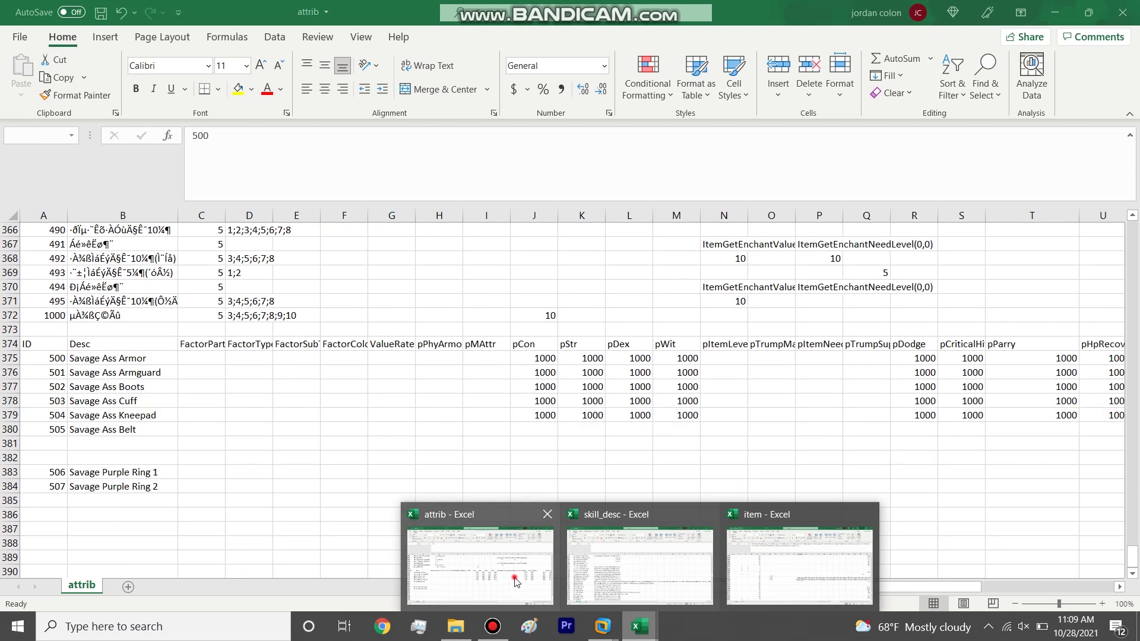
click(515, 582)
click(9, 473)
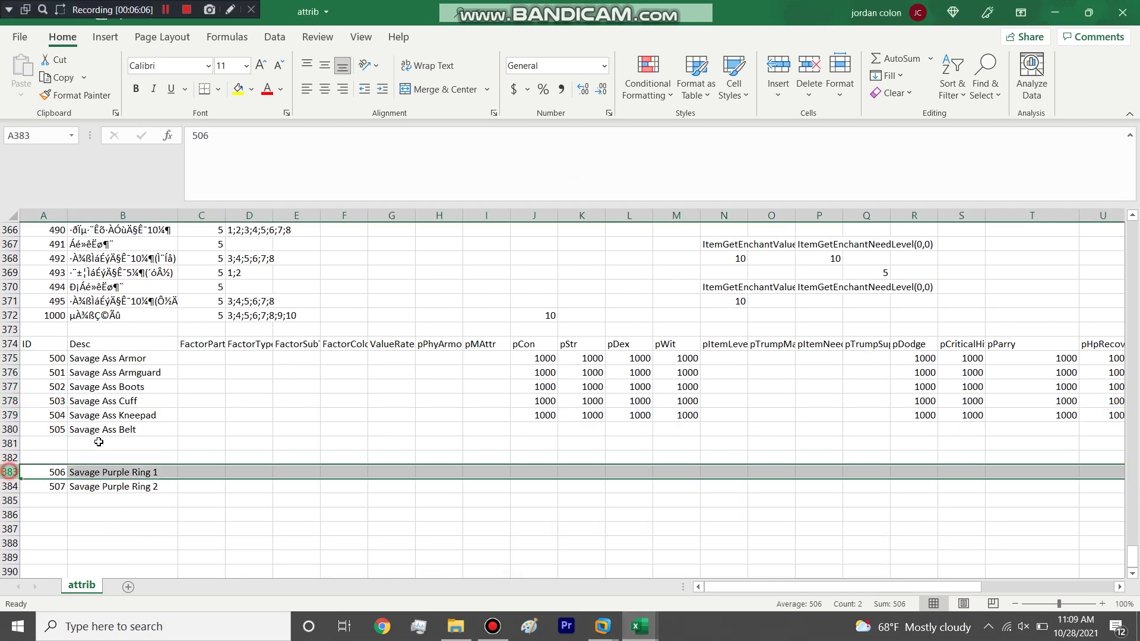
click(553, 473)
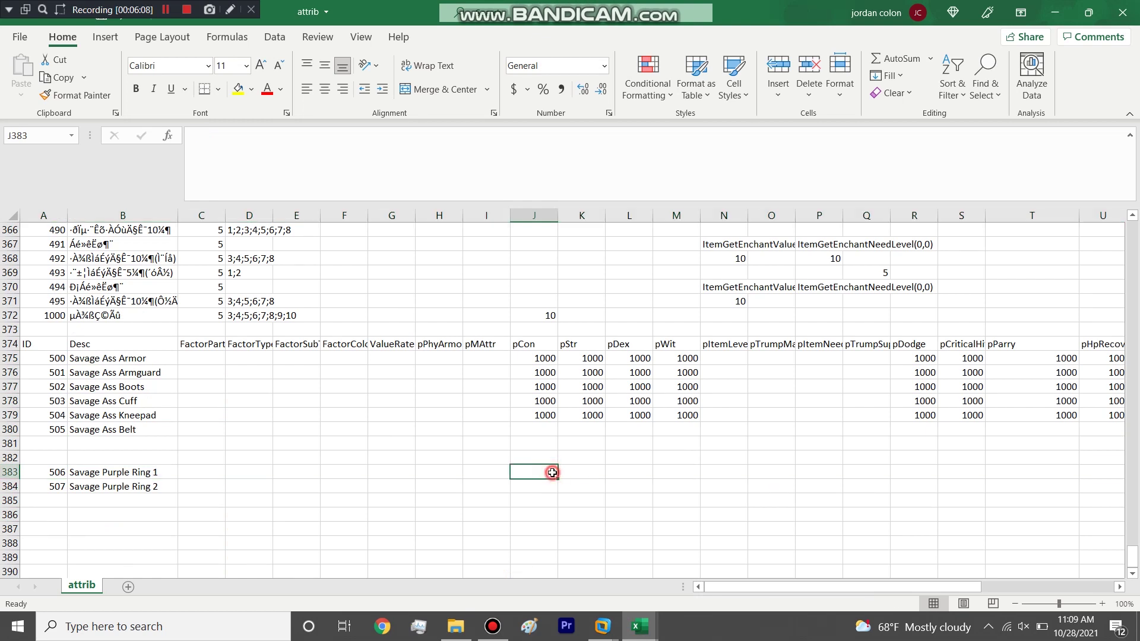
text(500)
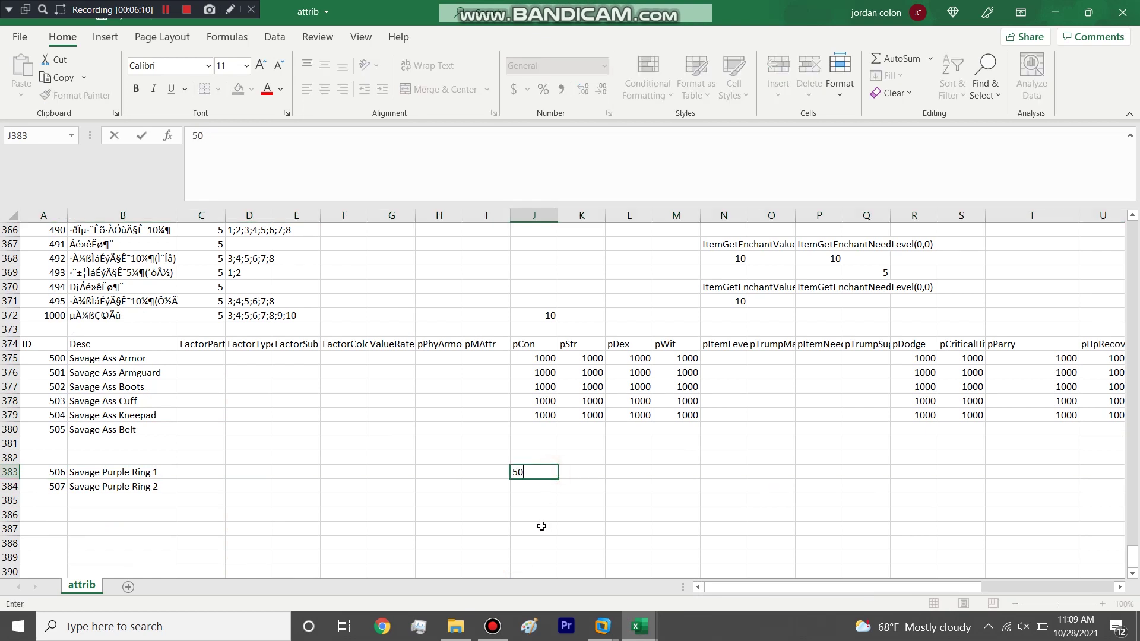
click(541, 527)
click(547, 474)
key(ctrl+c)
drag(628, 479, 633, 487)
key(ctrl+v)
click(549, 487)
key(ctrl+v)
Enter a 25 dodge rate in W382 and widen column W
drag(797, 588, 877, 586)
click(857, 460)
text(25)
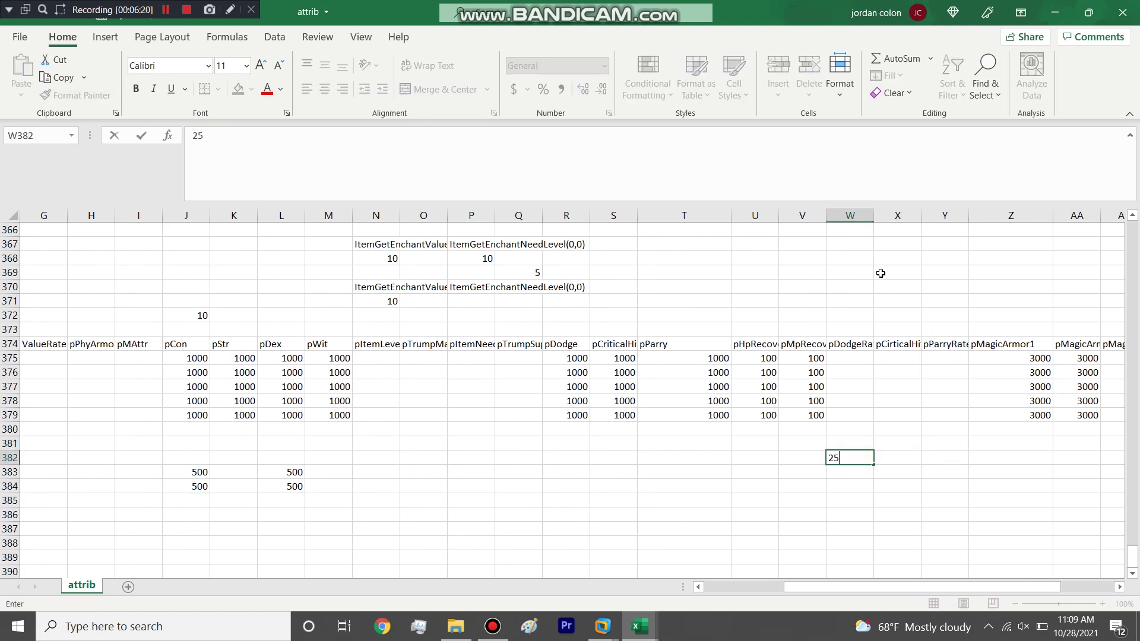
click(873, 213)
drag(874, 215, 1063, 214)
Fill the remaining critical hit and parry rate cells for both rings with 25
click(938, 456)
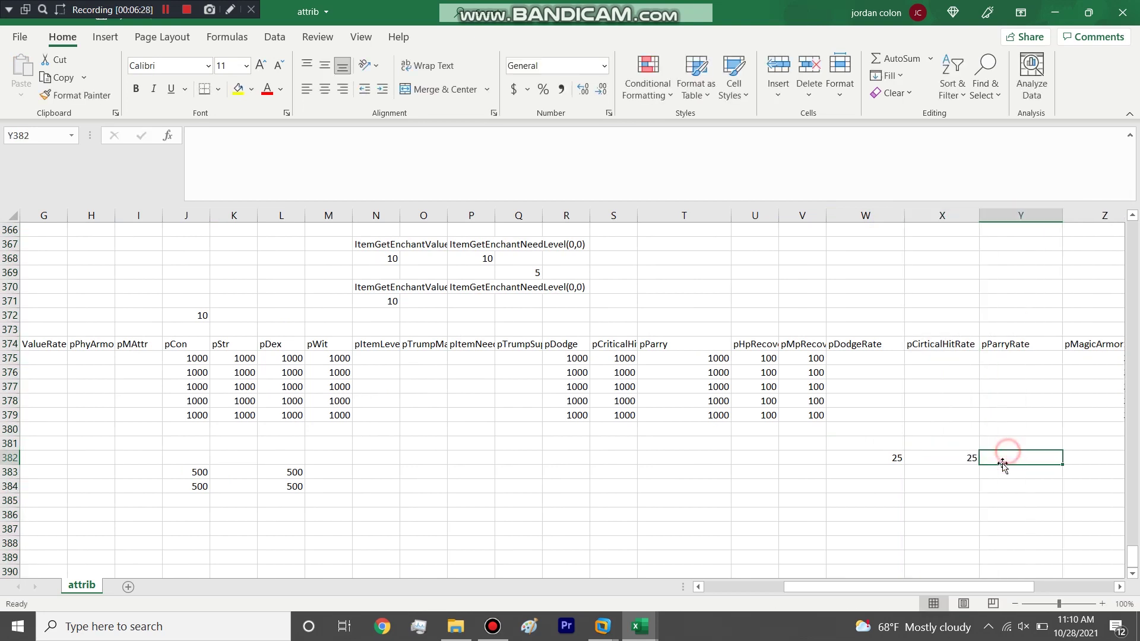
text(25)
key(Return)
text(25)
click(947, 472)
text(25)
click(889, 478)
text(25)
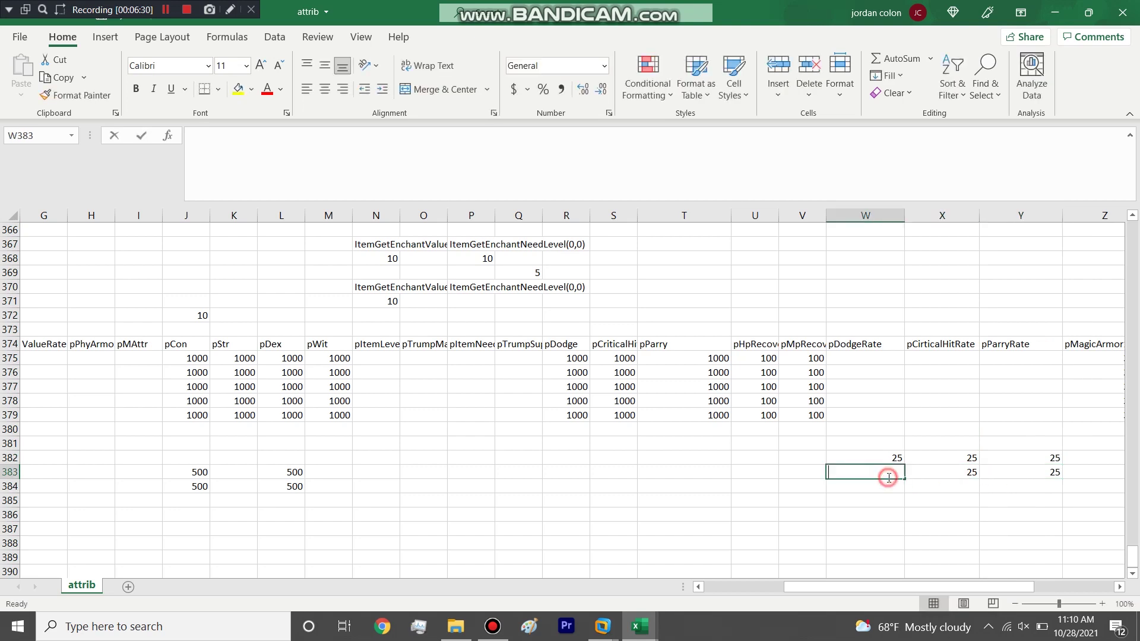
drag(866, 586, 653, 552)
click(848, 486)
Cut the six rate values and paste them one row lower, onto rows 383–384
drag(816, 587, 950, 579)
drag(659, 457, 768, 470)
right_click(767, 469)
click(795, 77)
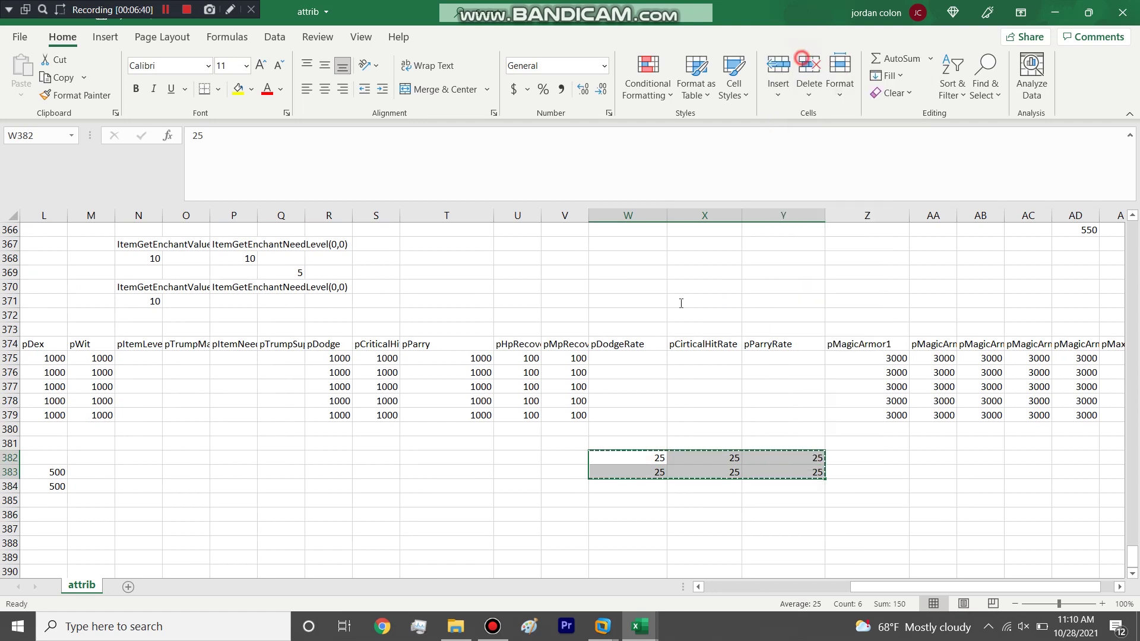
click(651, 473)
key(Return)
drag(956, 587, 597, 449)
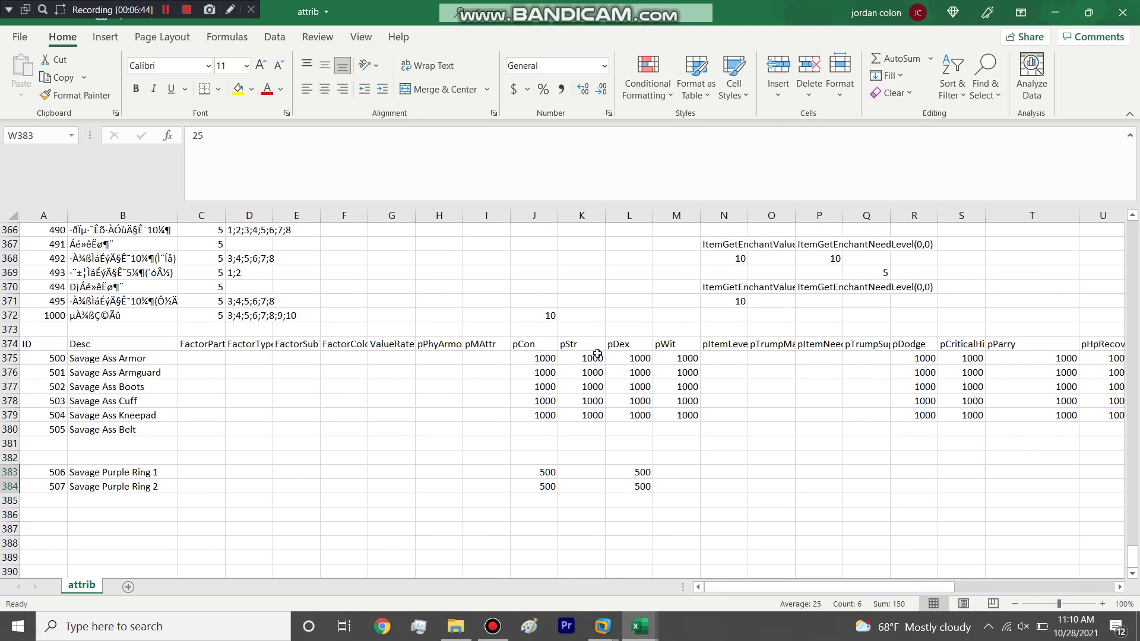
Review the stat, rate and magic armor column headers for the ring rows, then shrink the attrib window
click(754, 349)
click(712, 345)
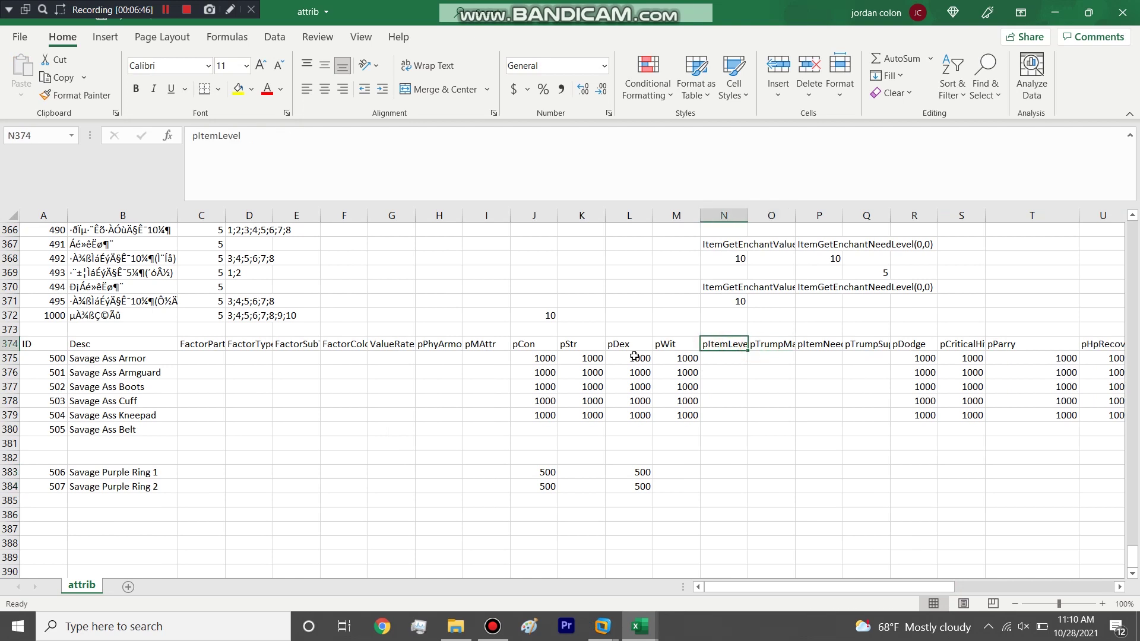
drag(535, 345, 588, 373)
click(487, 345)
drag(439, 345, 694, 480)
scroll(814, 565, right, 5)
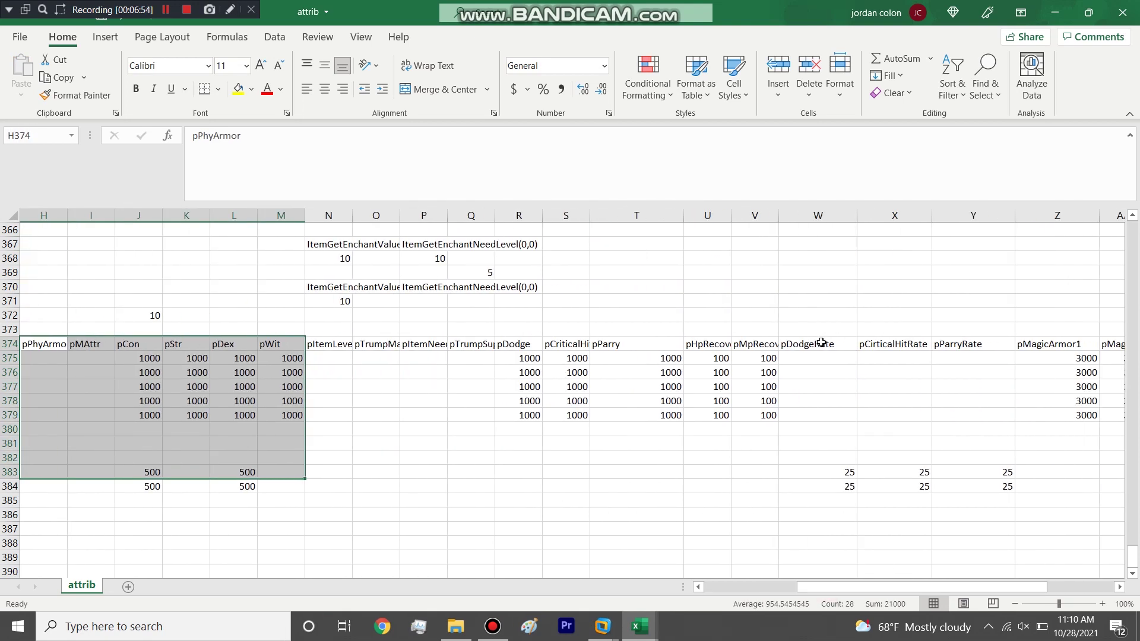
drag(822, 344, 968, 365)
drag(654, 348, 526, 354)
scroll(833, 586, right, 5)
drag(804, 338, 1020, 340)
drag(329, 12, 250, 77)
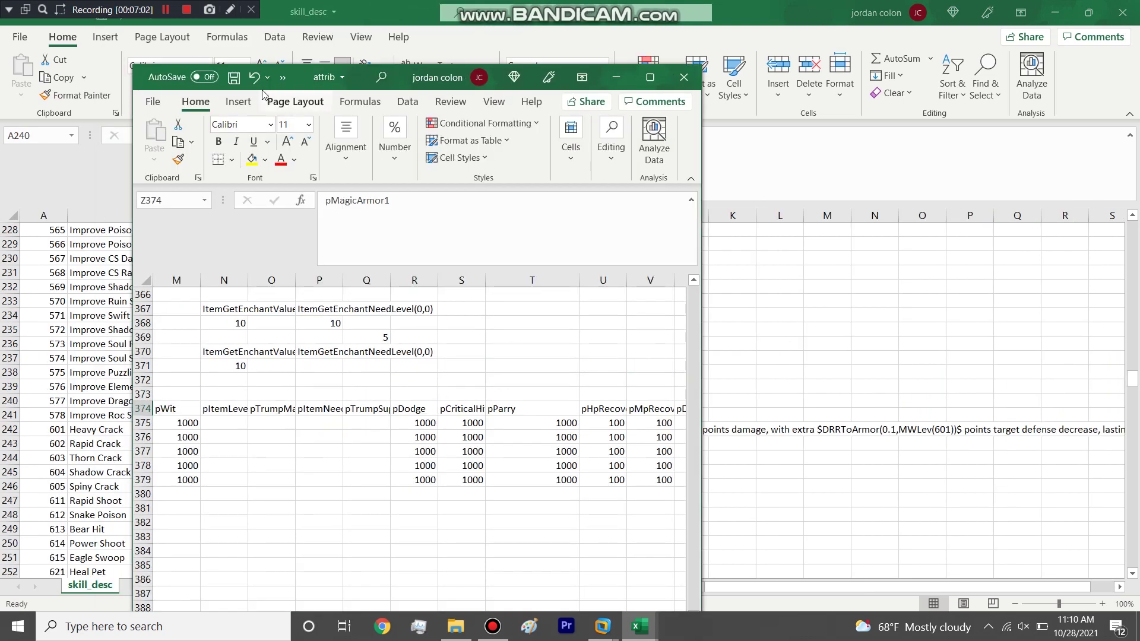
Save and close attrib, then bring up the item workbook
click(234, 77)
click(691, 82)
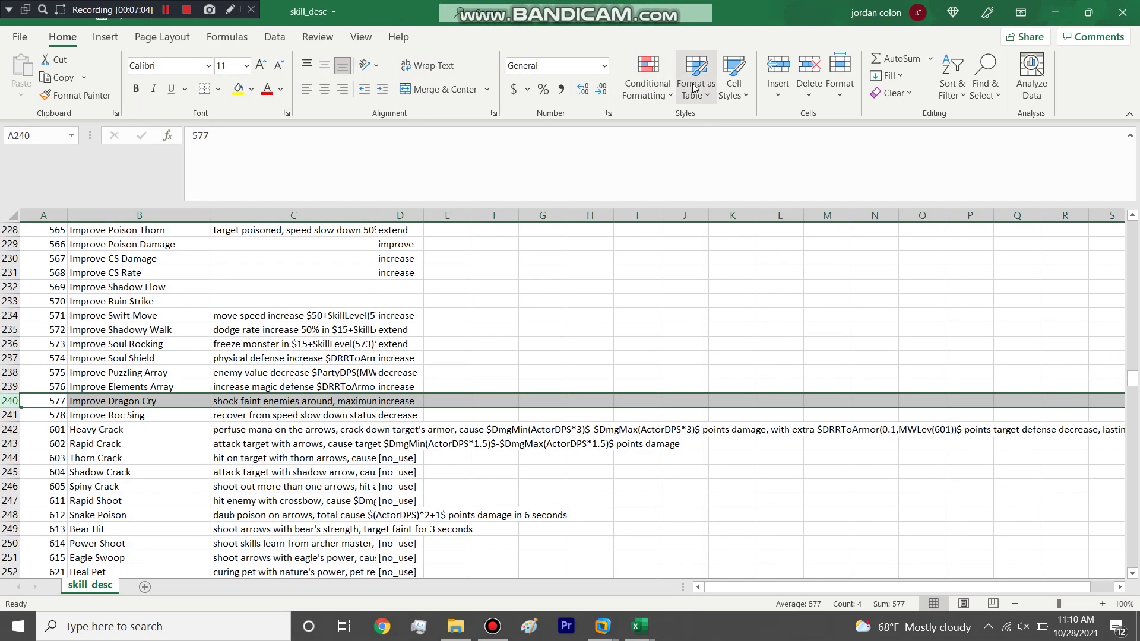
mouse_move(638, 628)
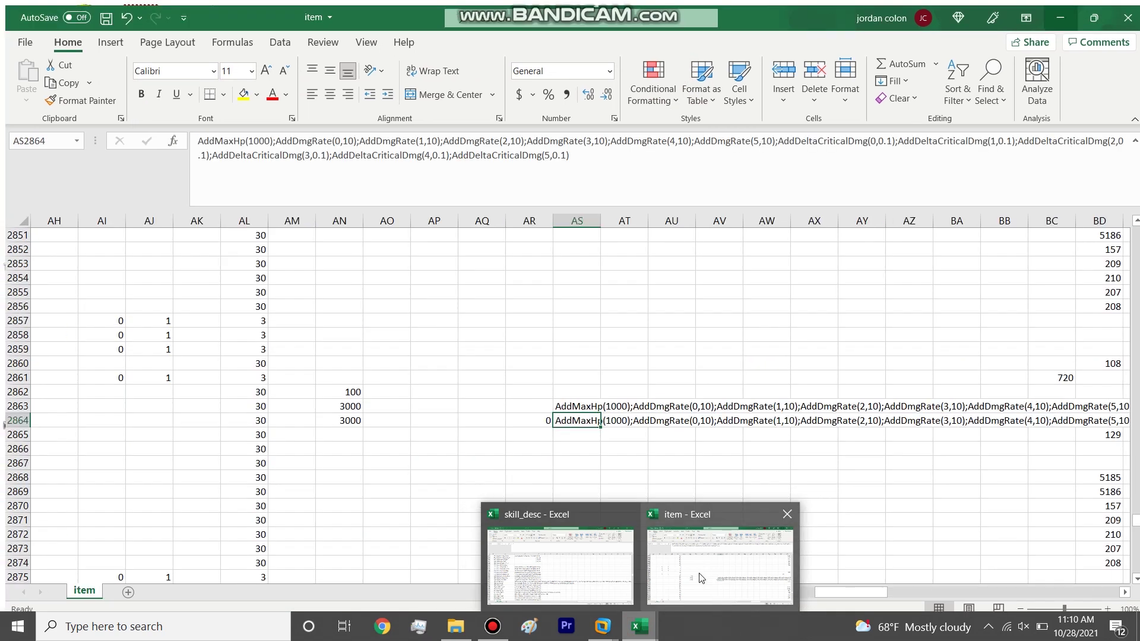
click(699, 572)
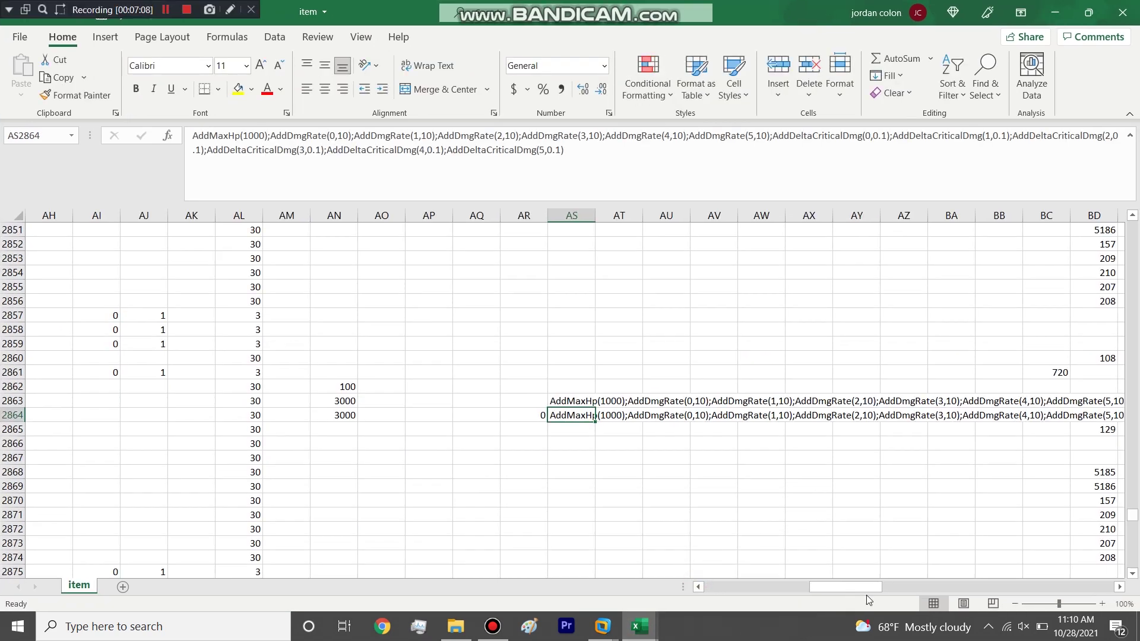
drag(870, 586, 766, 586)
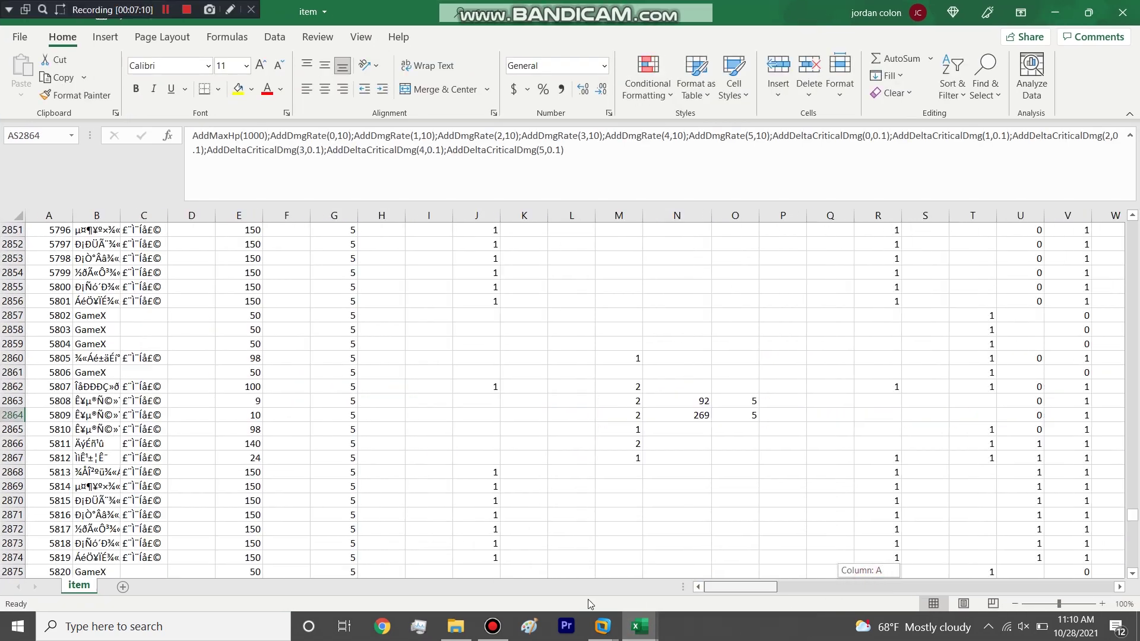
drag(1131, 517, 1132, 232)
click(165, 10)
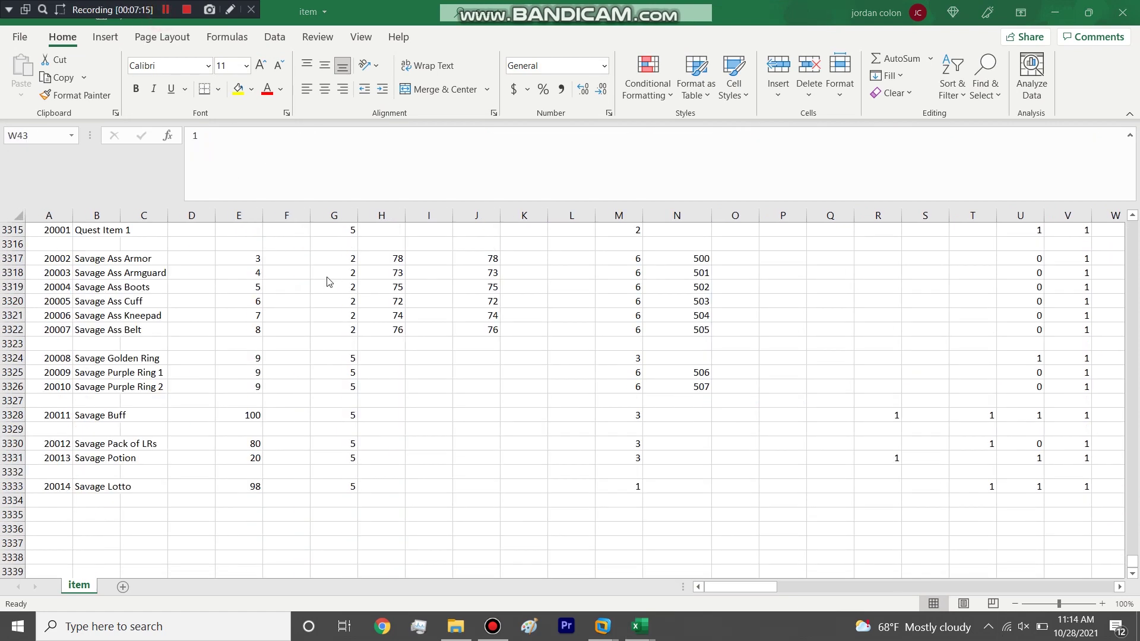
Confirm the rings' DefaultAttrib ids are 506 and 507, then restore the item window down
drag(703, 374, 705, 390)
click(677, 215)
scroll(692, 333, up, 4)
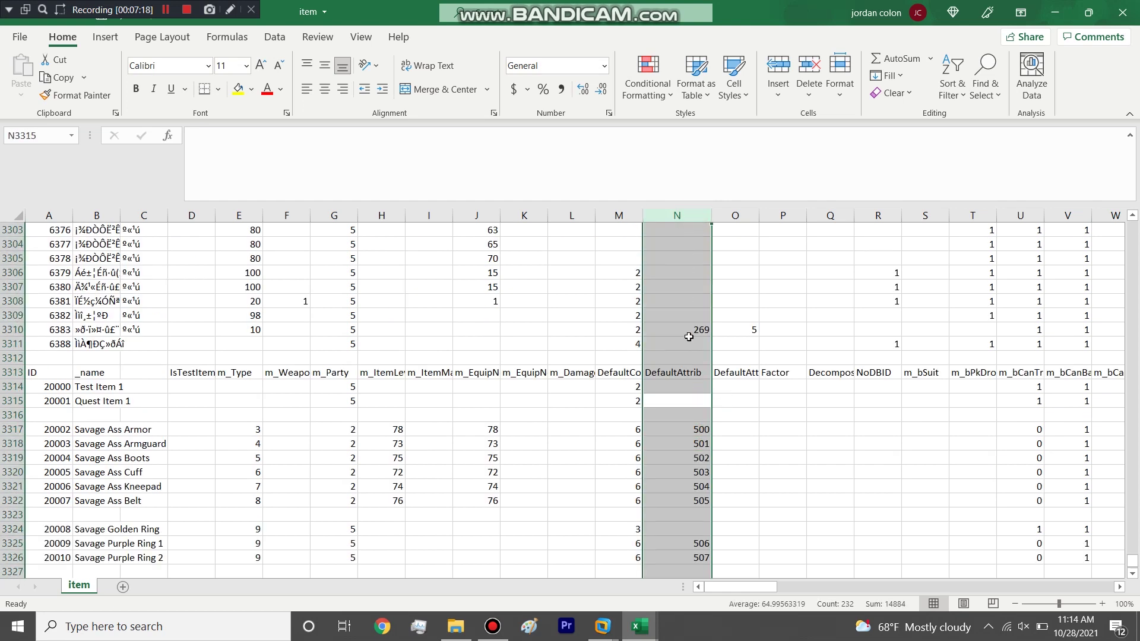
scroll(692, 332, down, 2)
click(694, 405)
drag(698, 456, 702, 474)
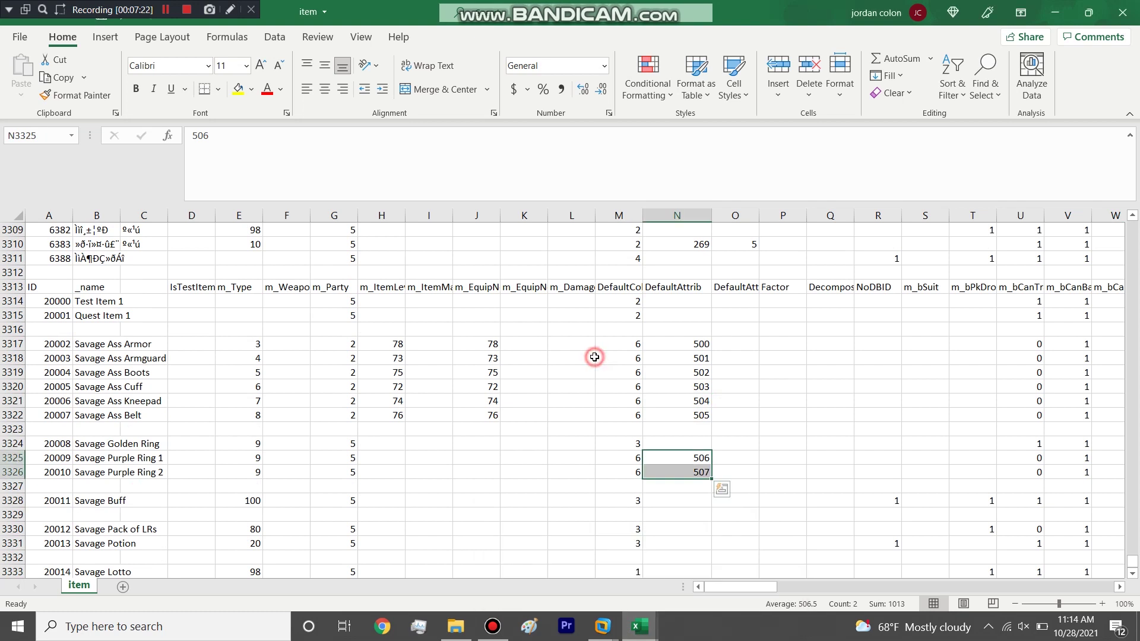
click(630, 497)
double_click(363, 12)
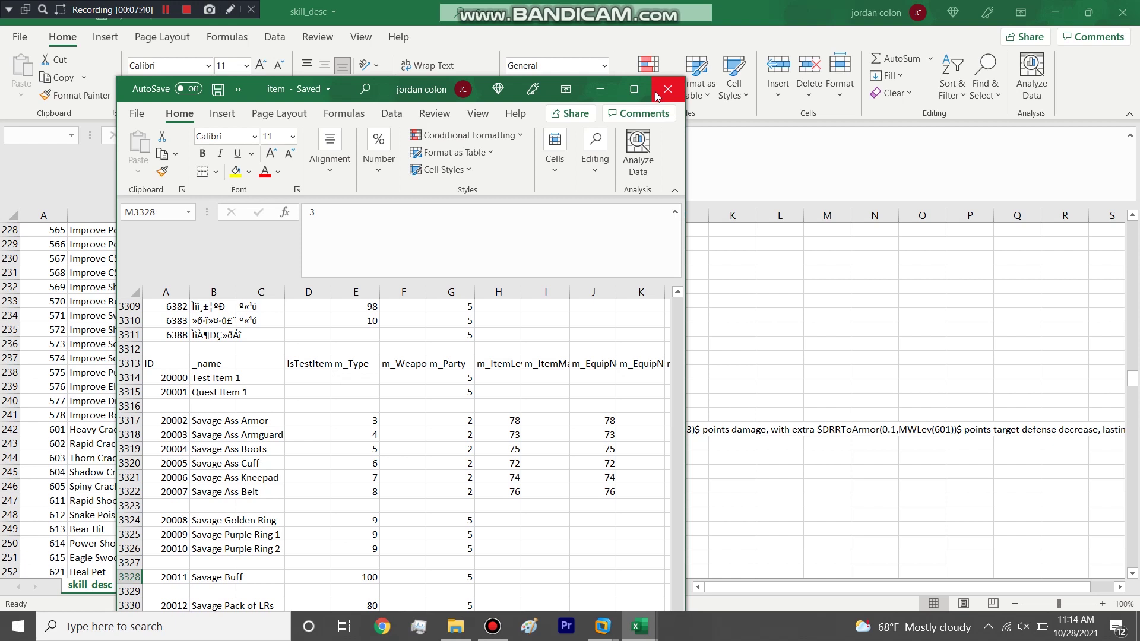
click(189, 10)
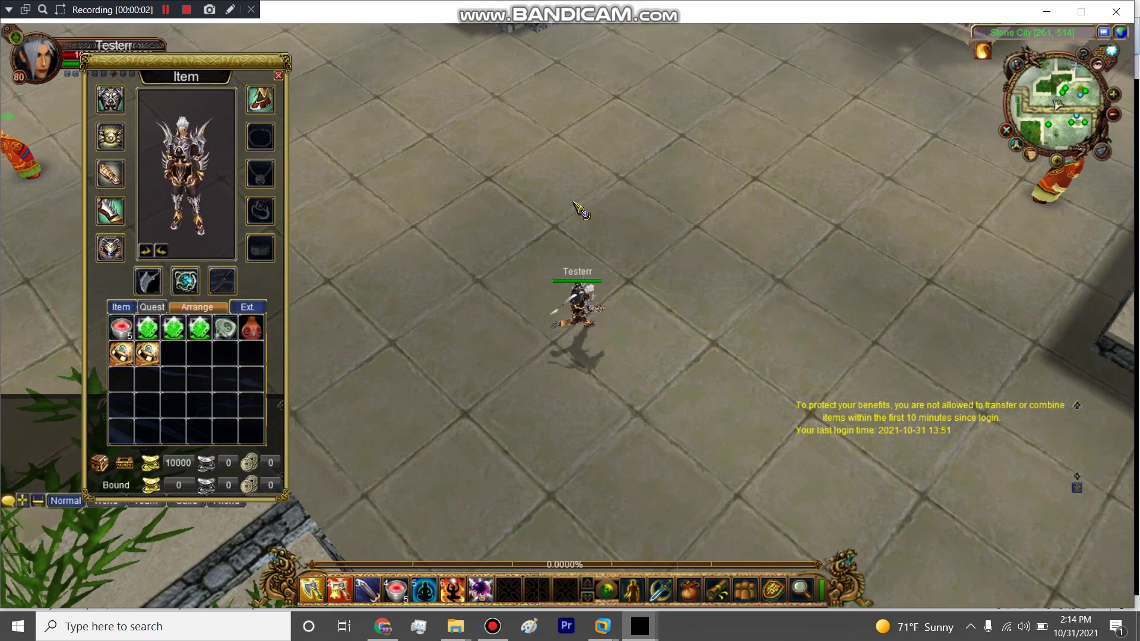
Equip both Savage Purple Rings to view their set bonus, then unequip them to the inventory
click(571, 202)
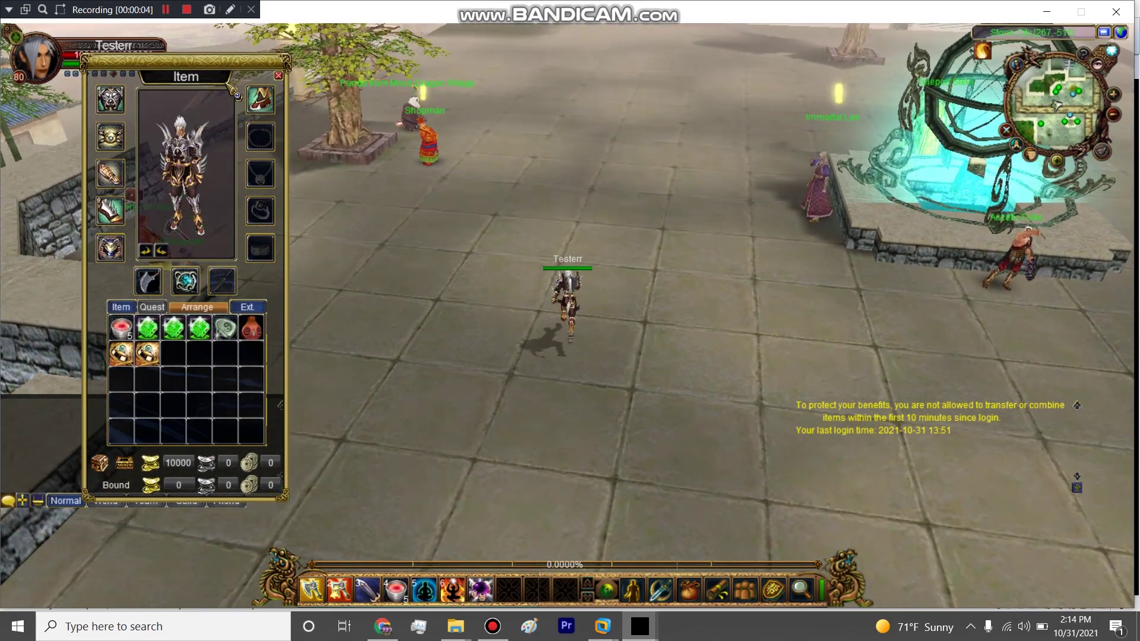
drag(235, 63, 342, 33)
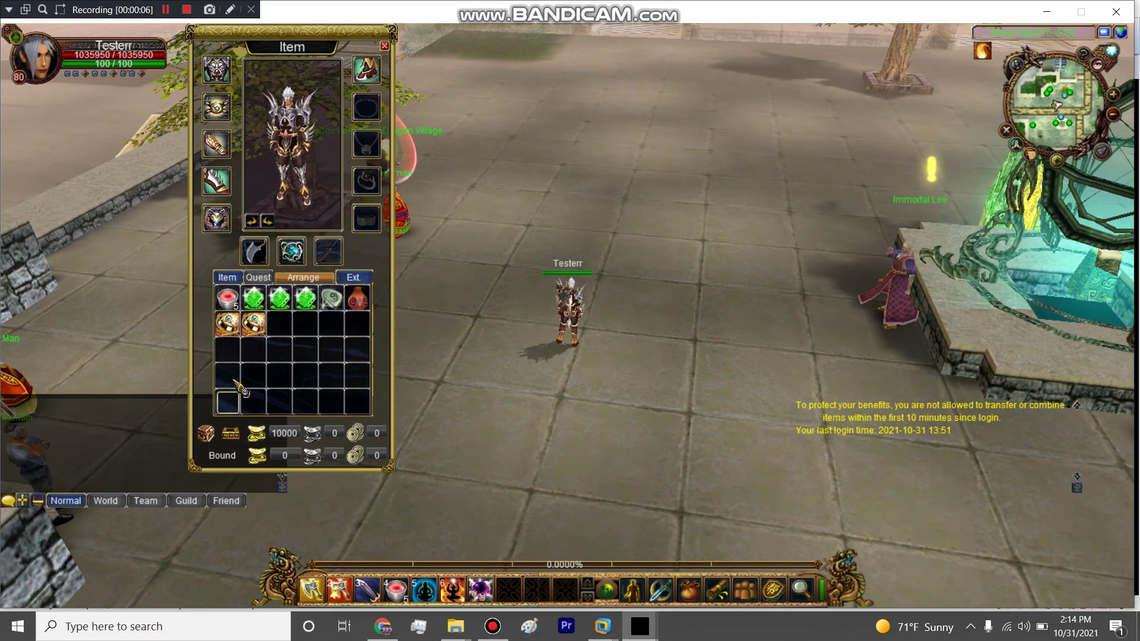
right_click(228, 324)
right_click(254, 323)
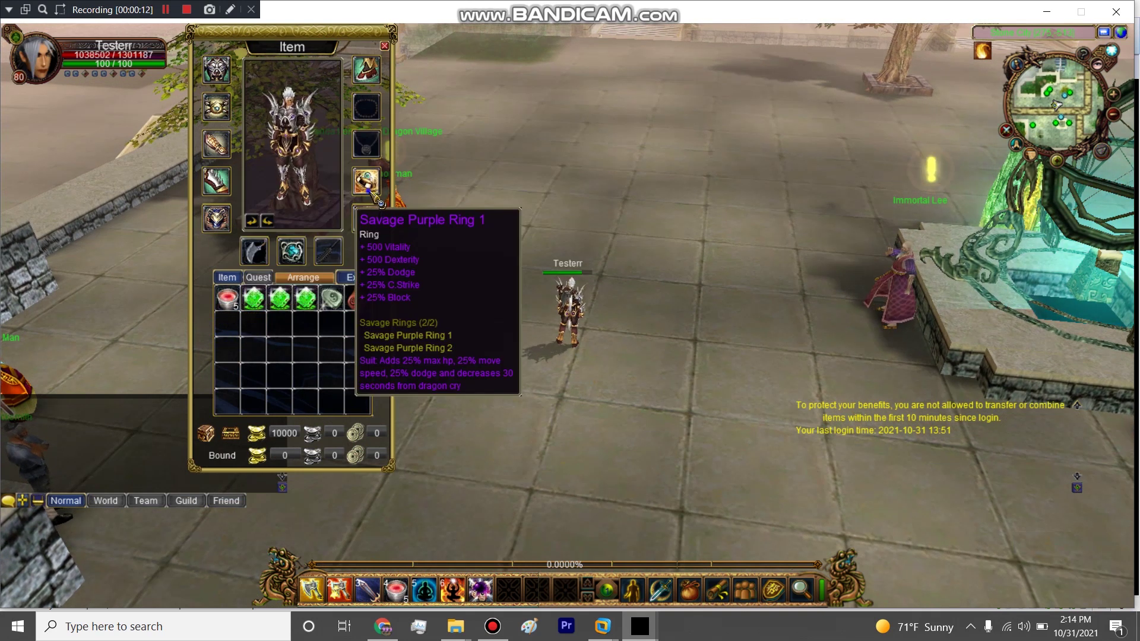
right_click(366, 181)
right_click(367, 219)
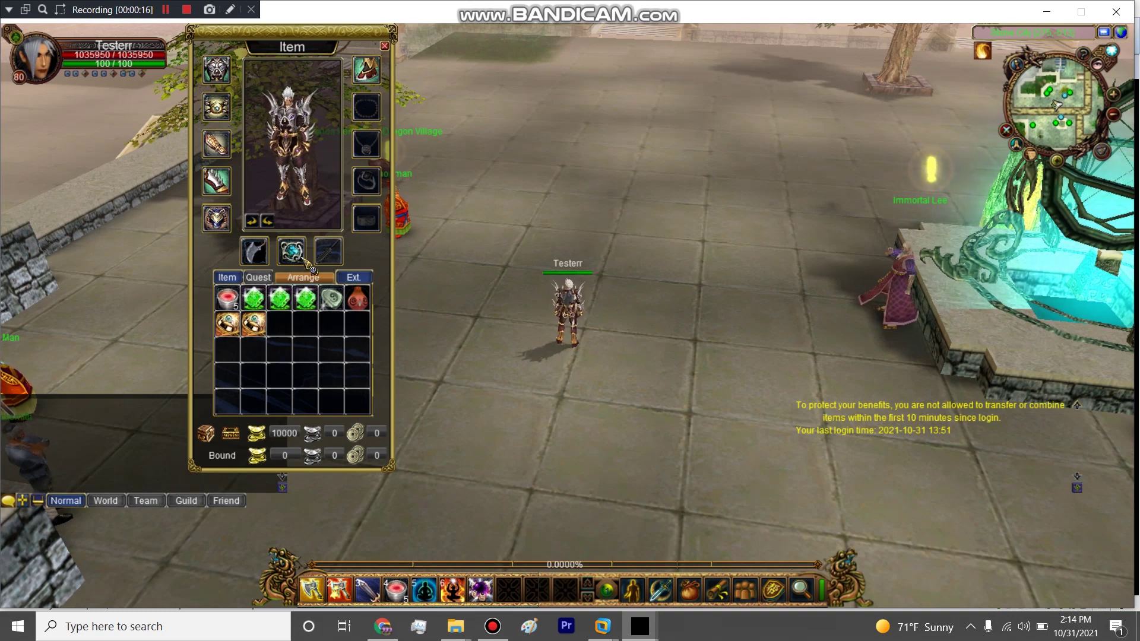
Move the system chat panel to the top of the screen
mouse_move(983, 61)
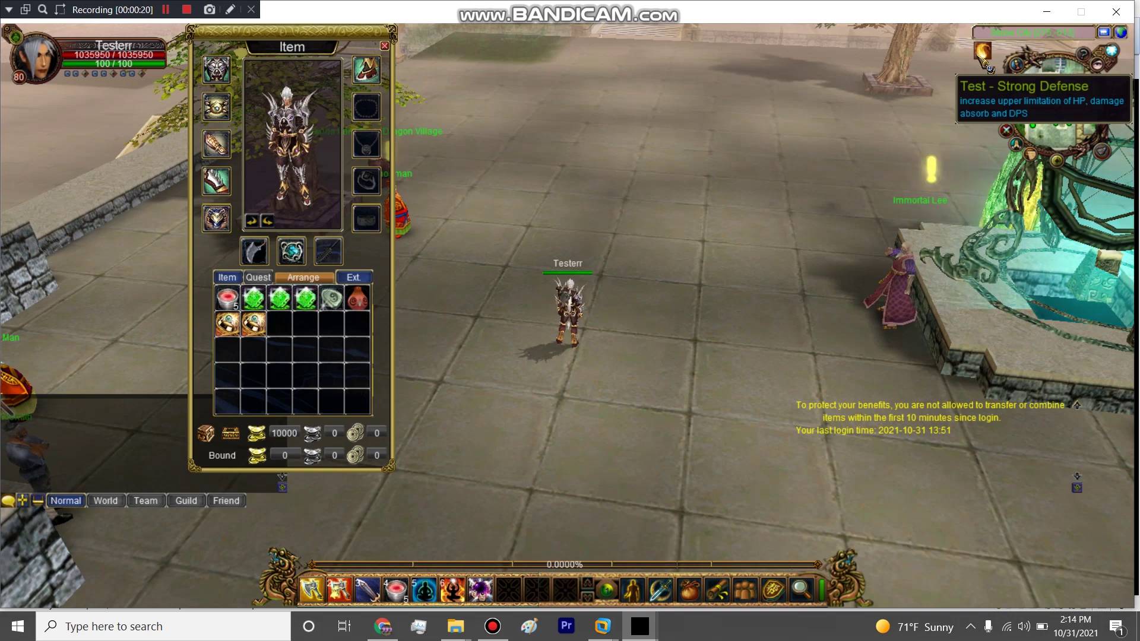
drag(855, 510, 499, 36)
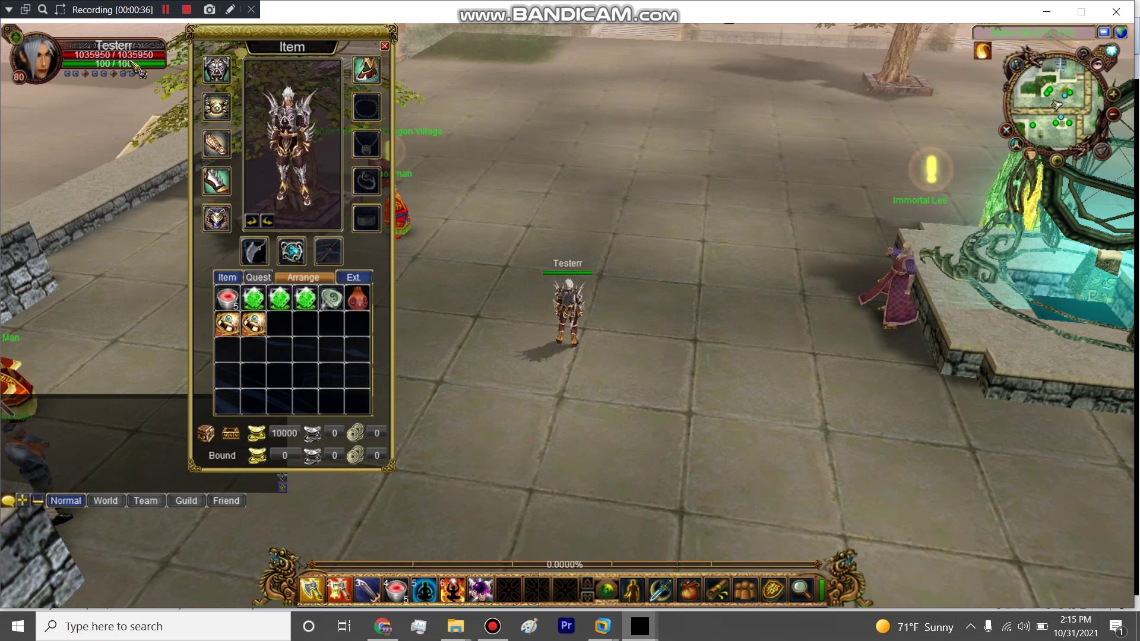
mouse_move(237, 336)
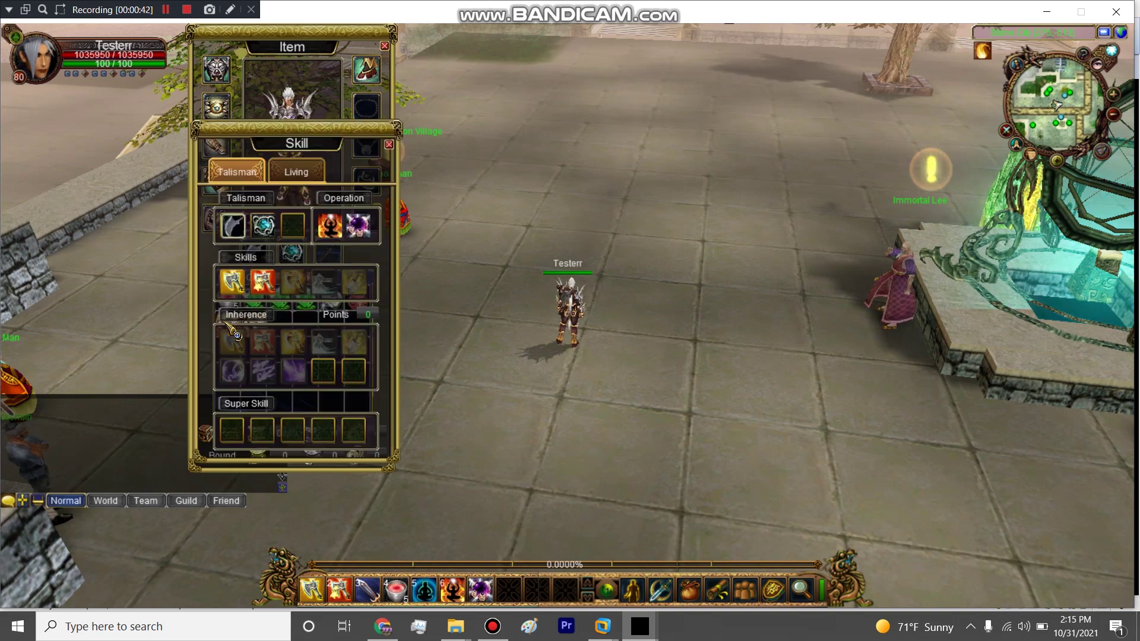
Open the character stats panel and equip both Savage Purple Rings
key(c)
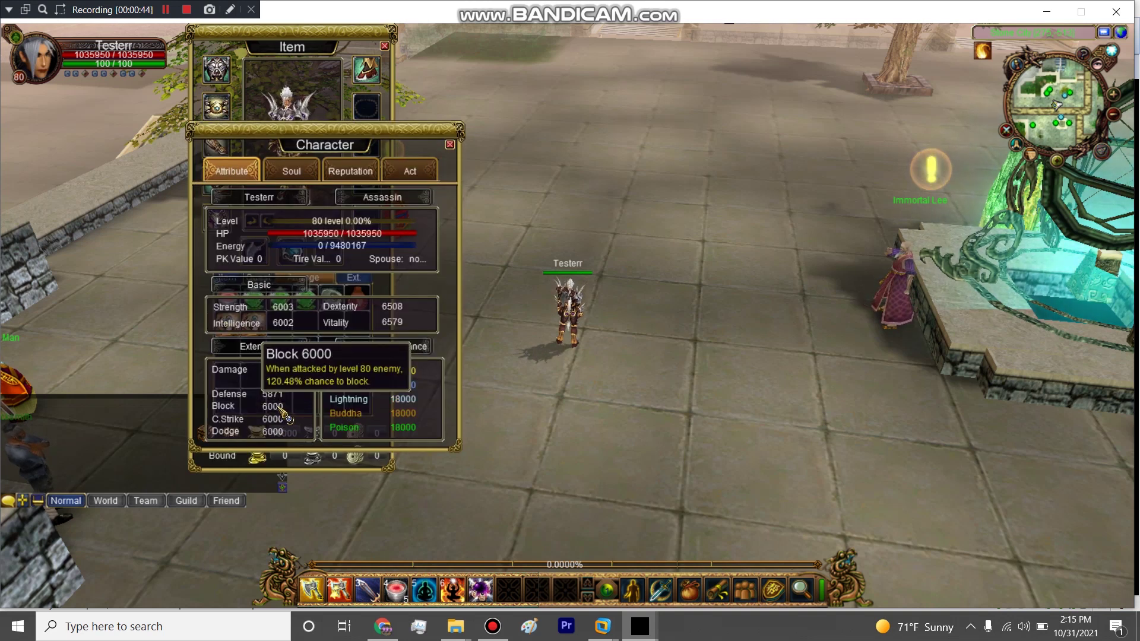
drag(325, 144, 717, 128)
click(553, 386)
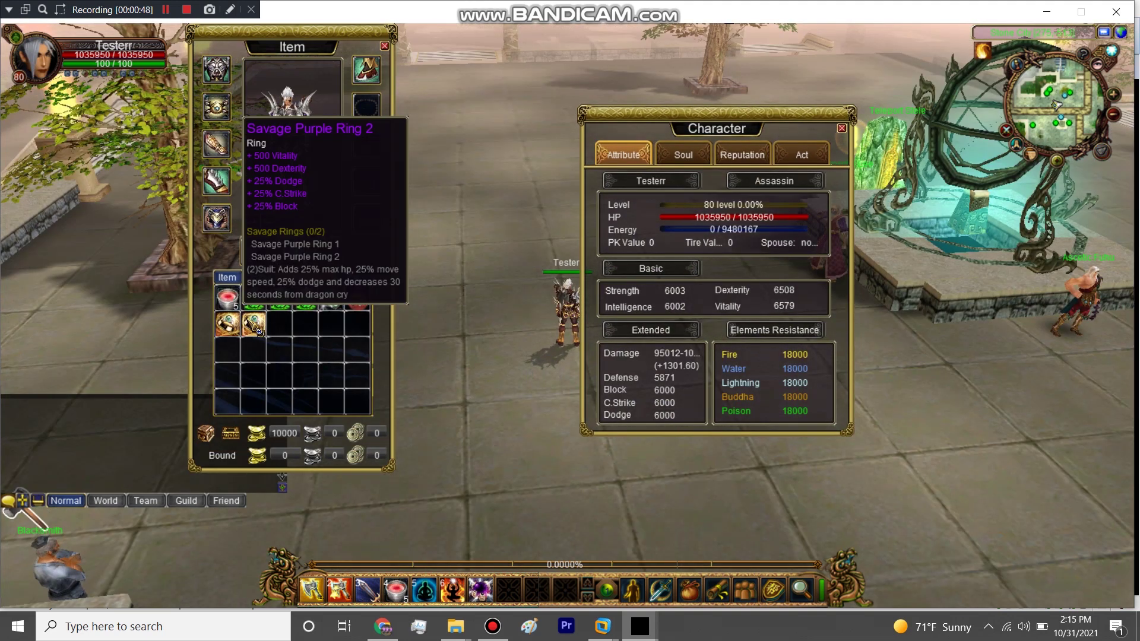
right_click(227, 324)
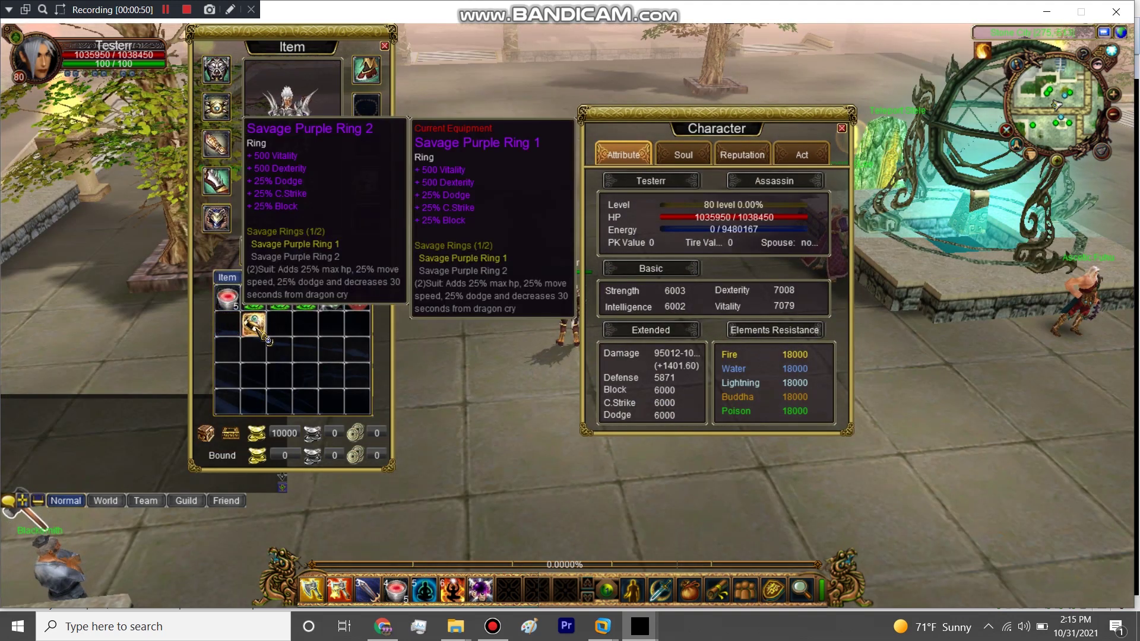
right_click(254, 324)
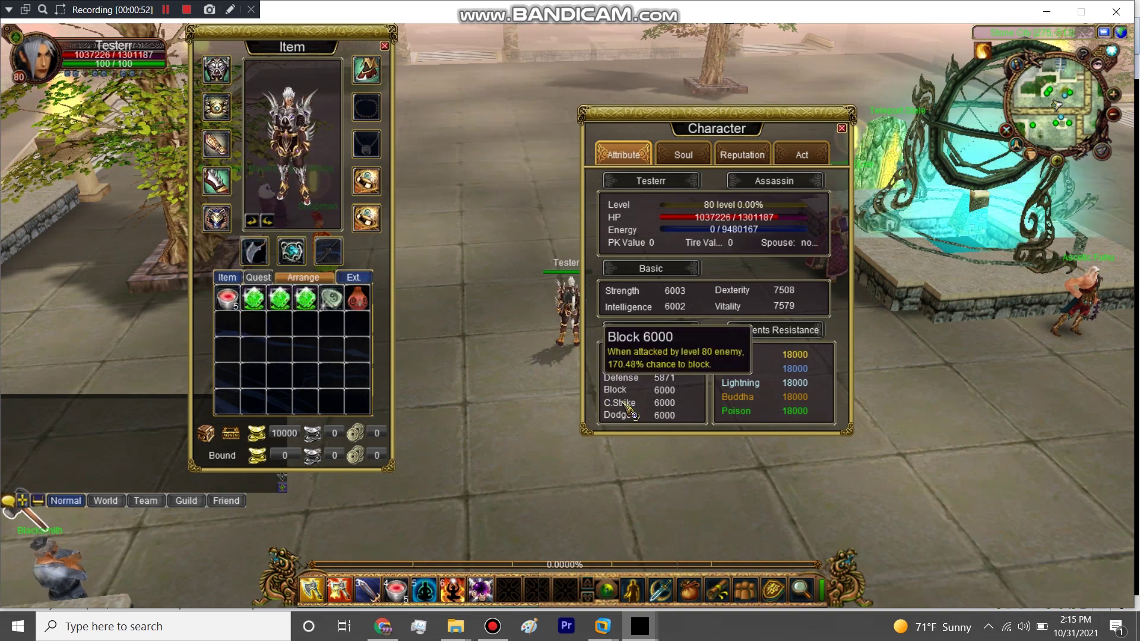
Unequip and re-equip the second ring, confirming max HP 1,301,187, then close the stats panel
mouse_move(658, 419)
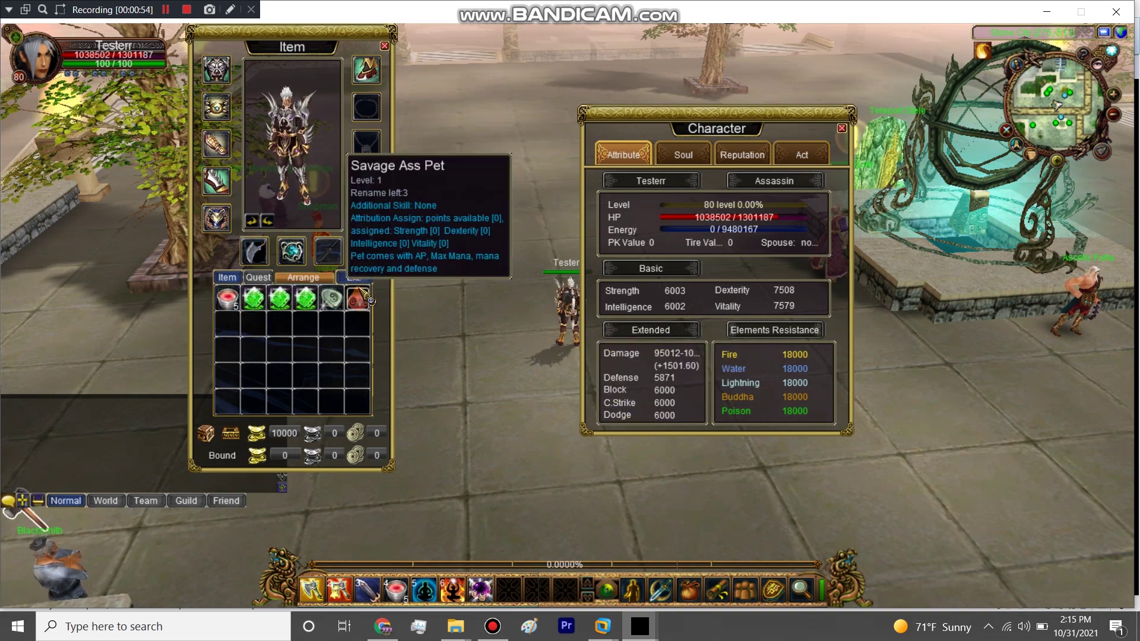
right_click(366, 181)
mouse_move(680, 426)
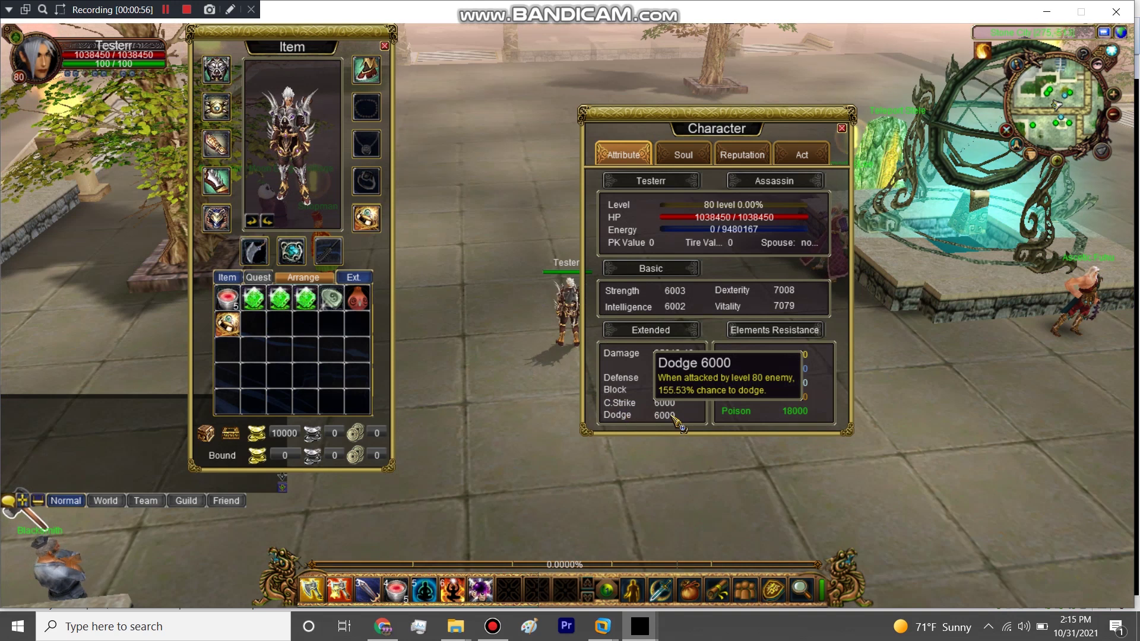
right_click(249, 334)
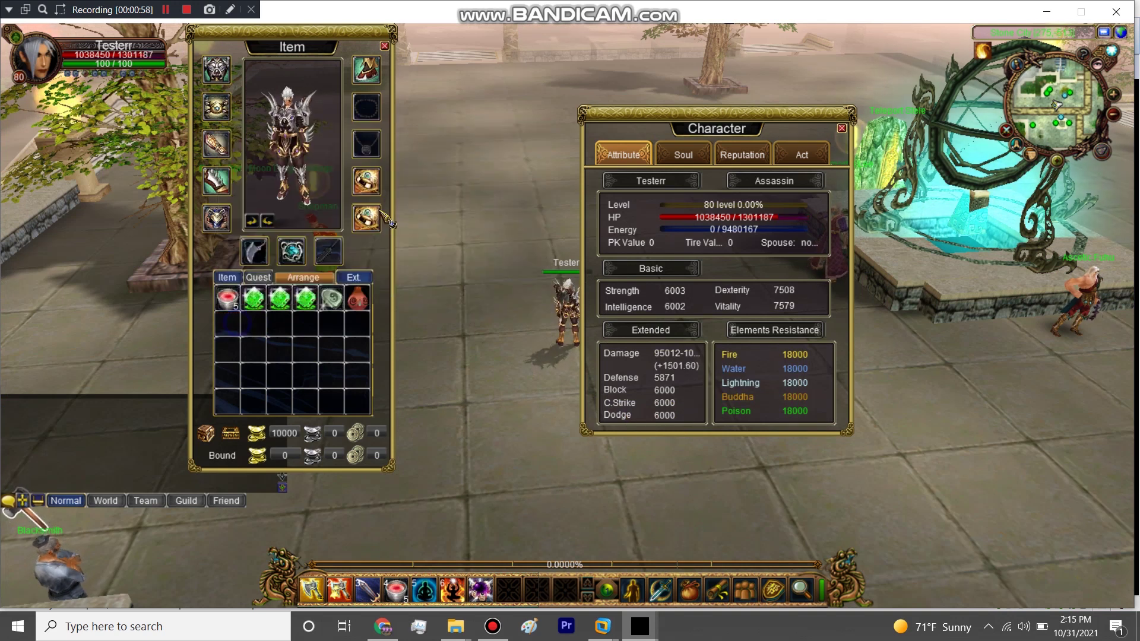
mouse_move(374, 215)
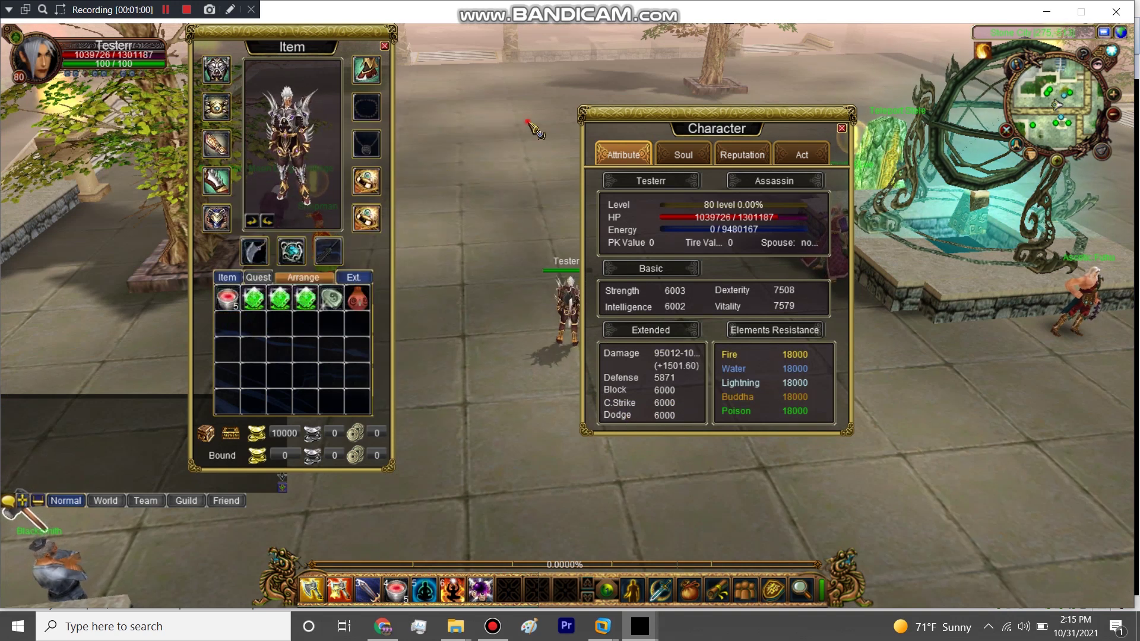
key(c)
click(517, 189)
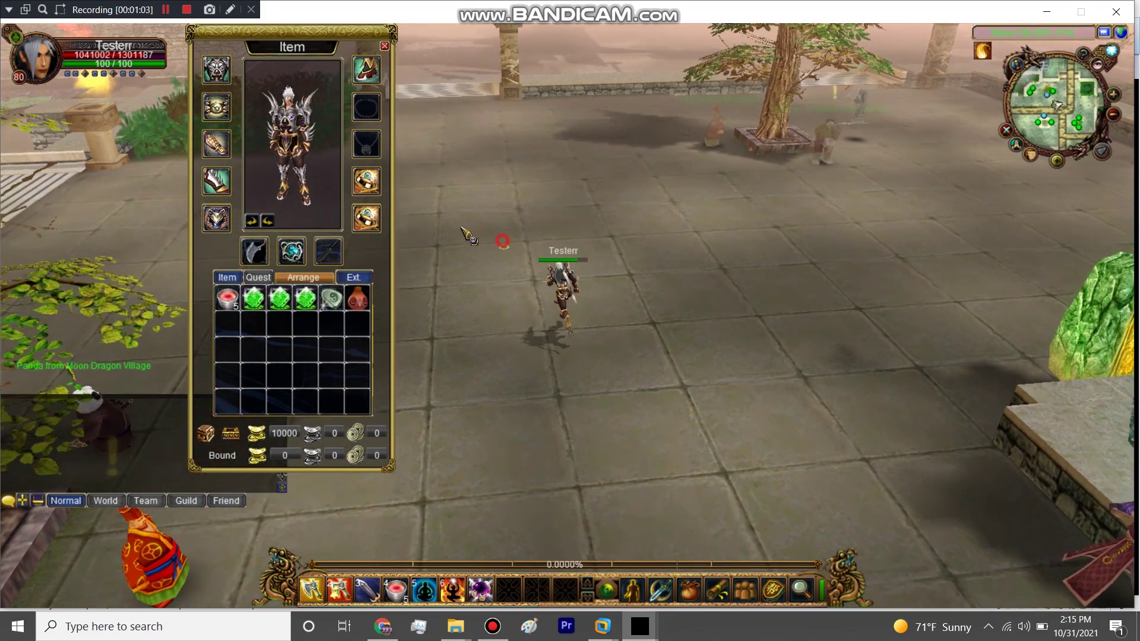
Unequip and re-equip Savage Purple Ring 2, checking the 2/2 Savage Rings set bonus tooltip
mouse_move(374, 189)
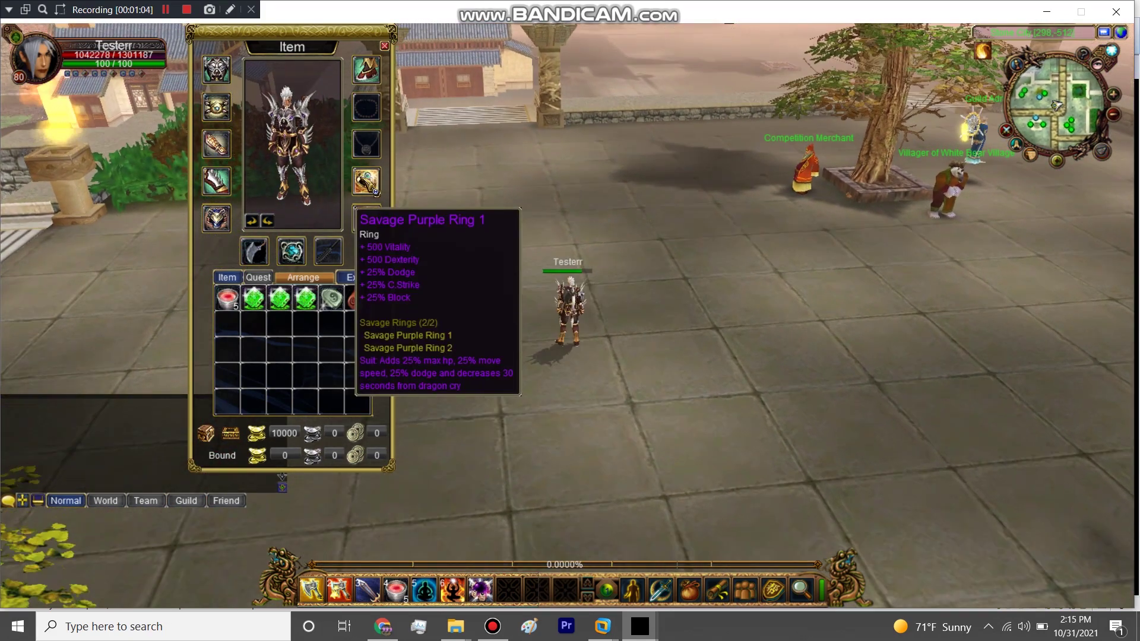
click(674, 450)
right_click(367, 218)
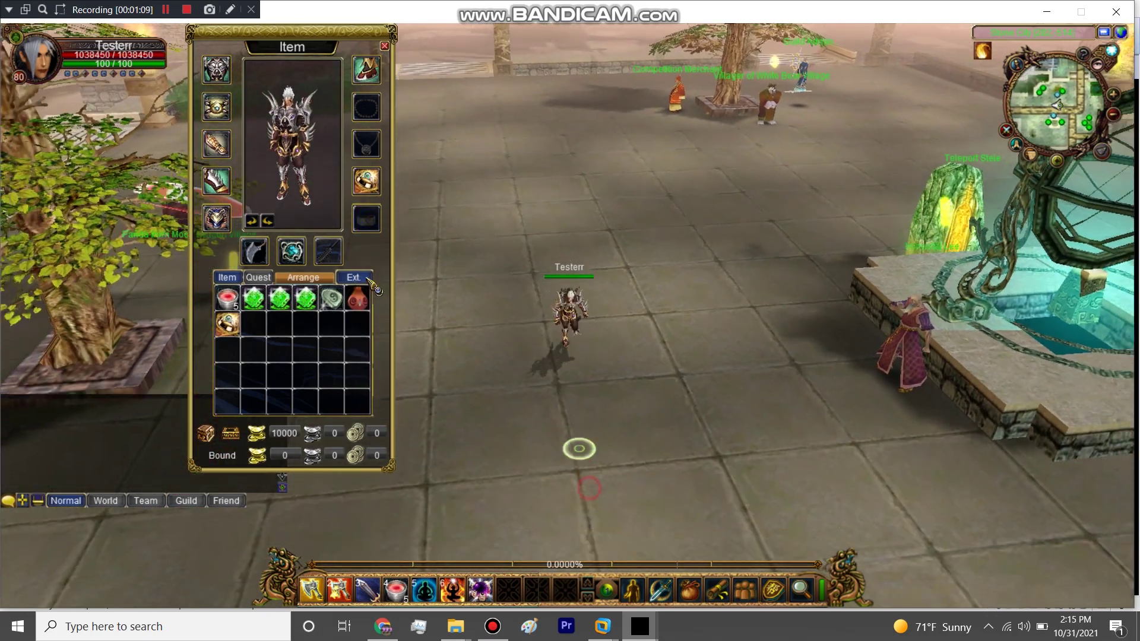
mouse_move(380, 192)
click(532, 139)
right_click(233, 331)
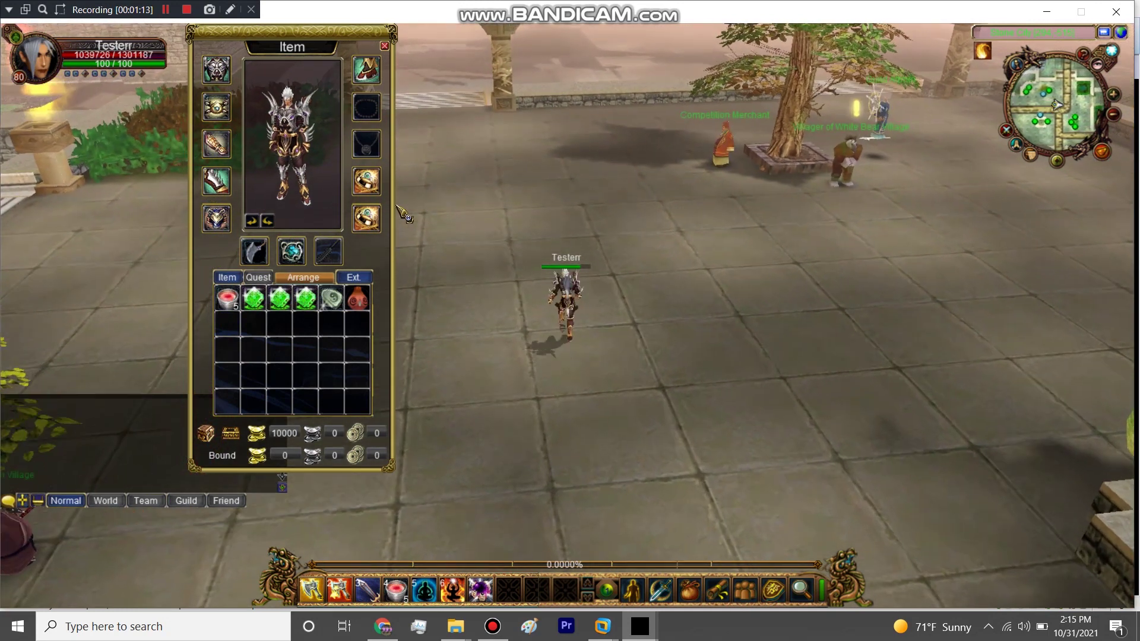
mouse_move(380, 193)
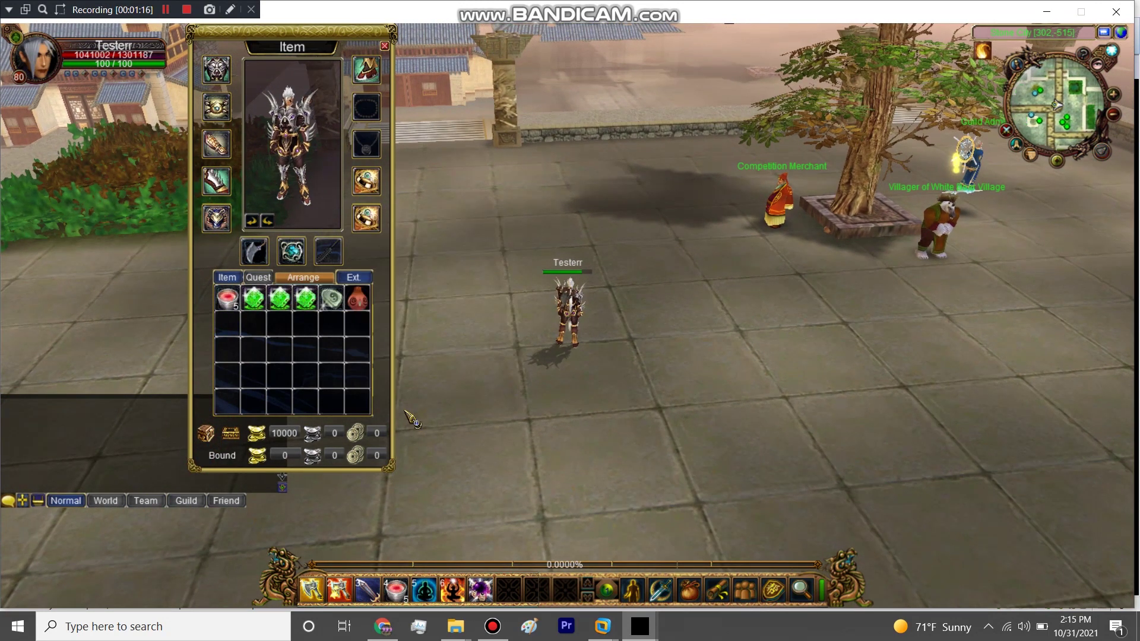
Place the second talisman's Dragon Cry skill on the hotbar
key(k)
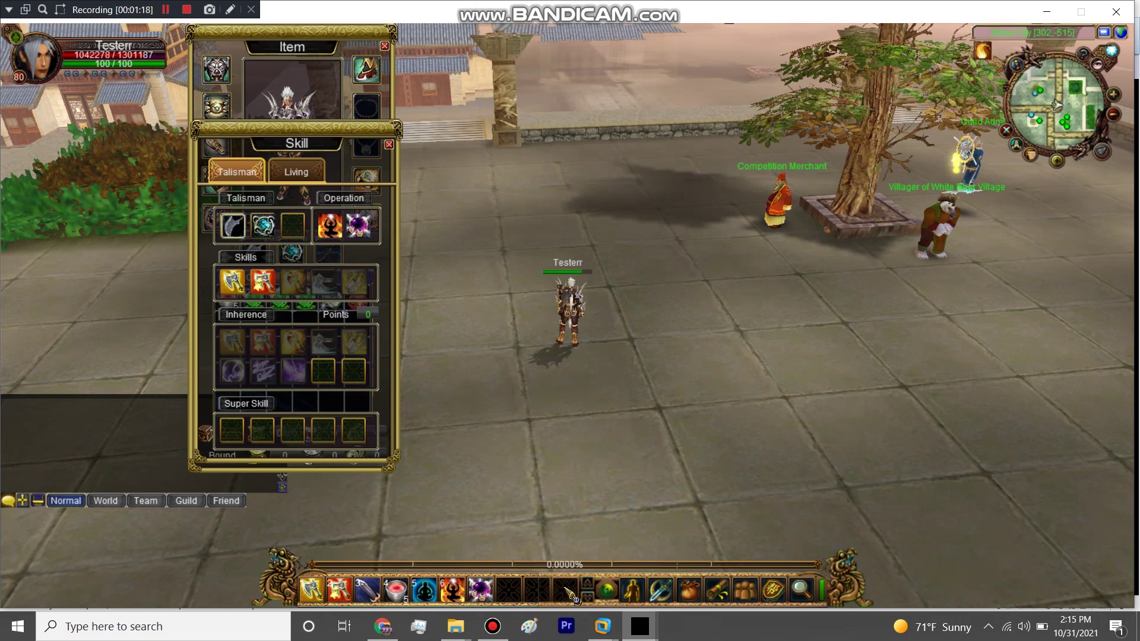
click(263, 225)
drag(232, 282, 508, 589)
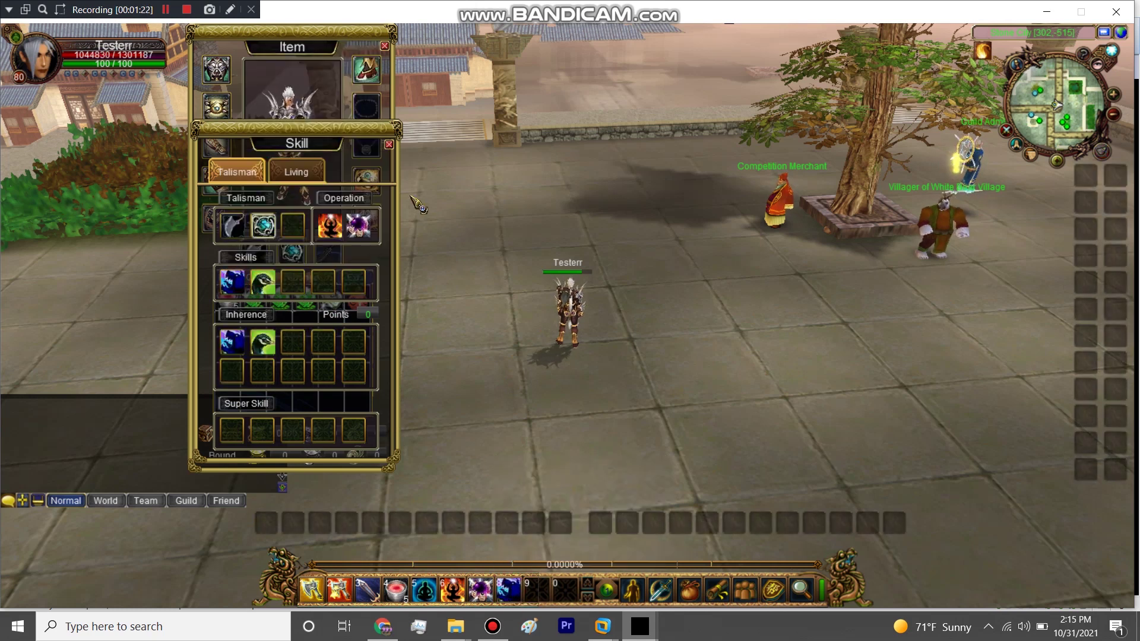
key(k)
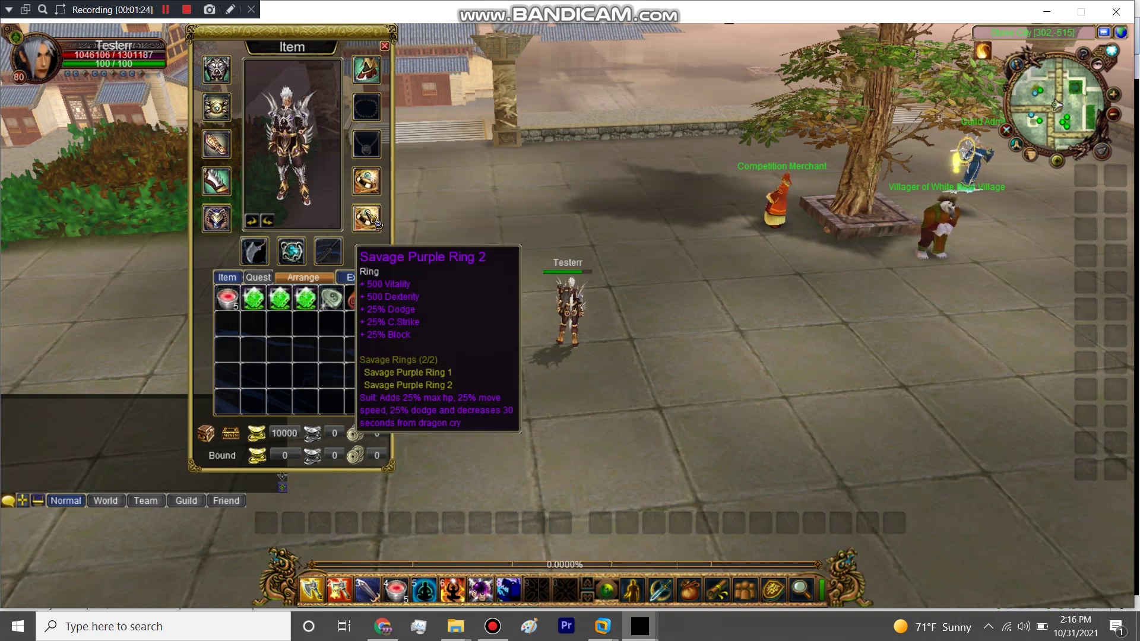
Run the character across the plaza to the Blacksmith
click(509, 306)
click(560, 153)
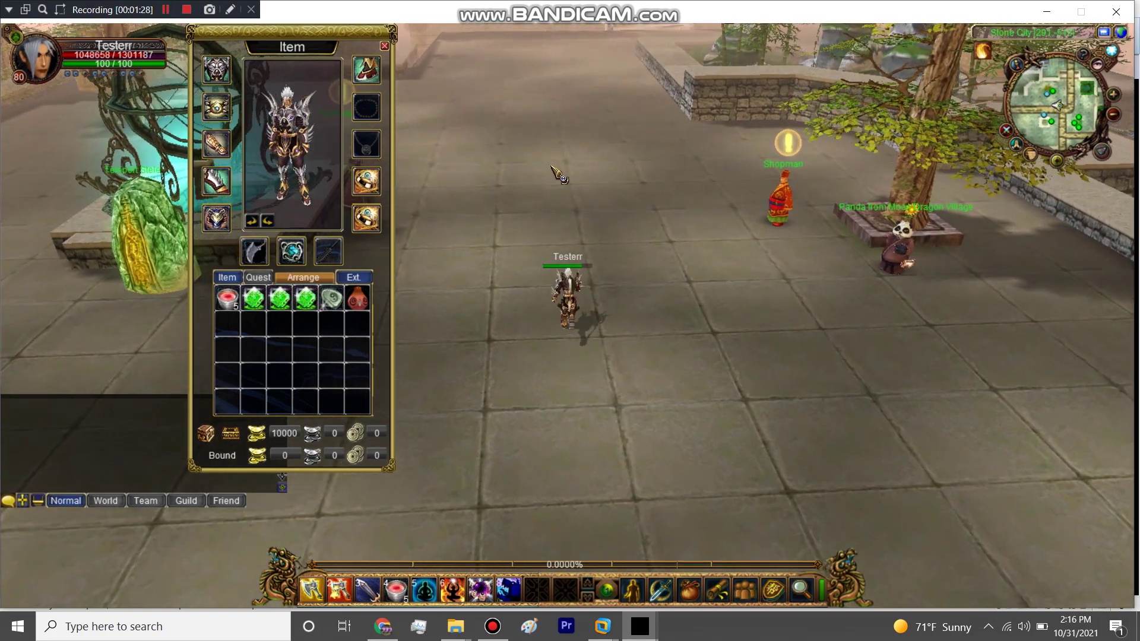
click(523, 154)
click(547, 178)
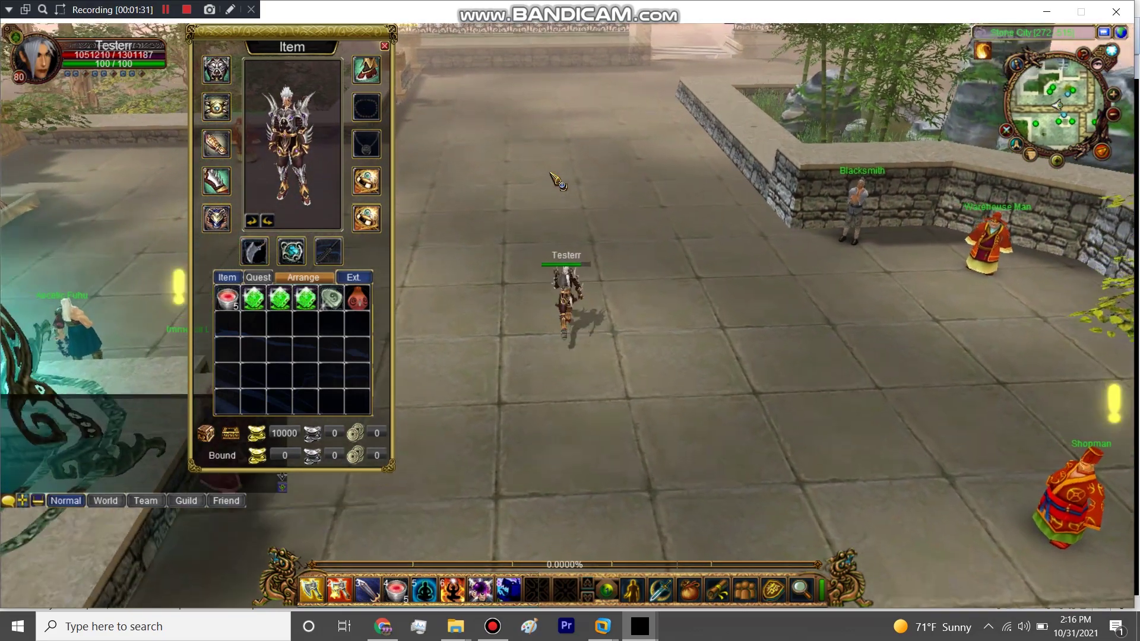
click(558, 221)
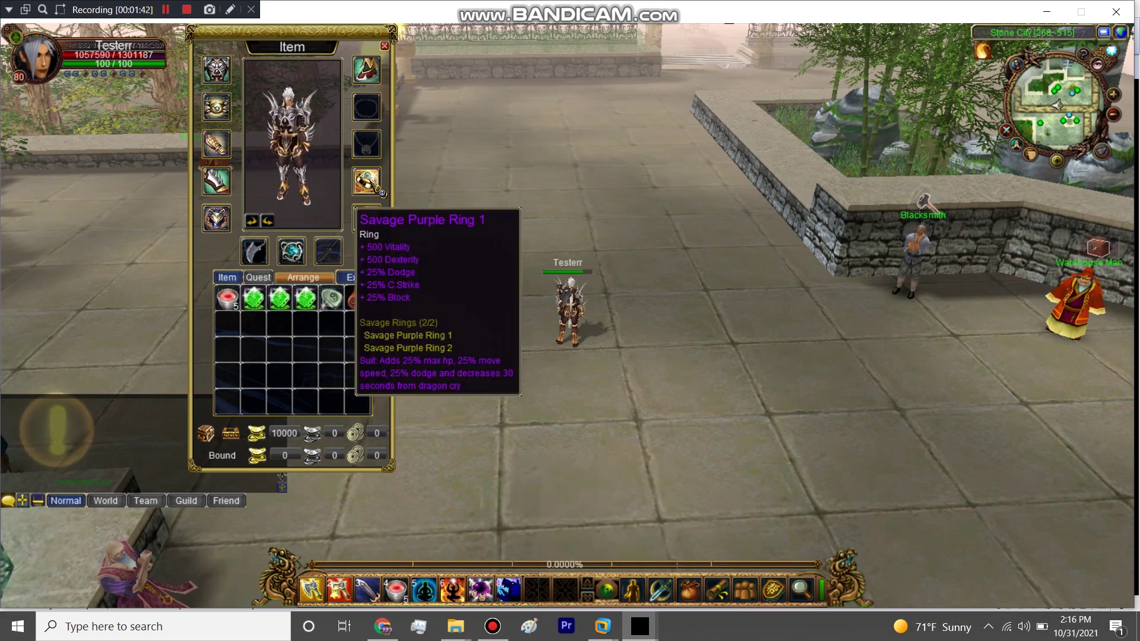
Toggle Savage Purple Ring 1 off and on, cast Dragon Cry, and check its cooldown
right_click(381, 193)
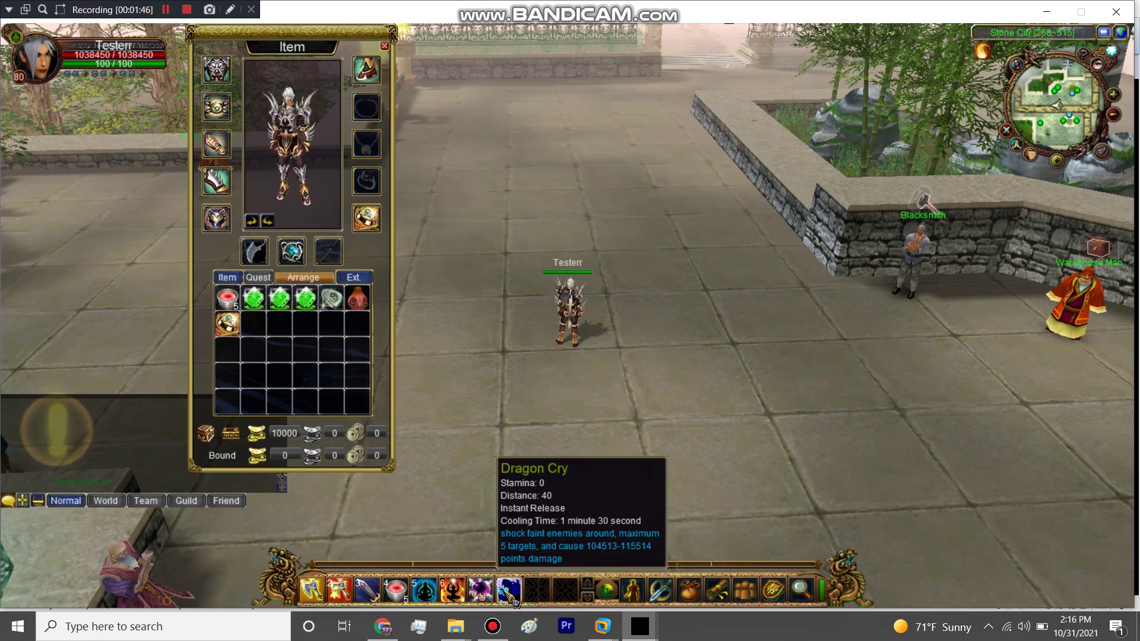
right_click(227, 323)
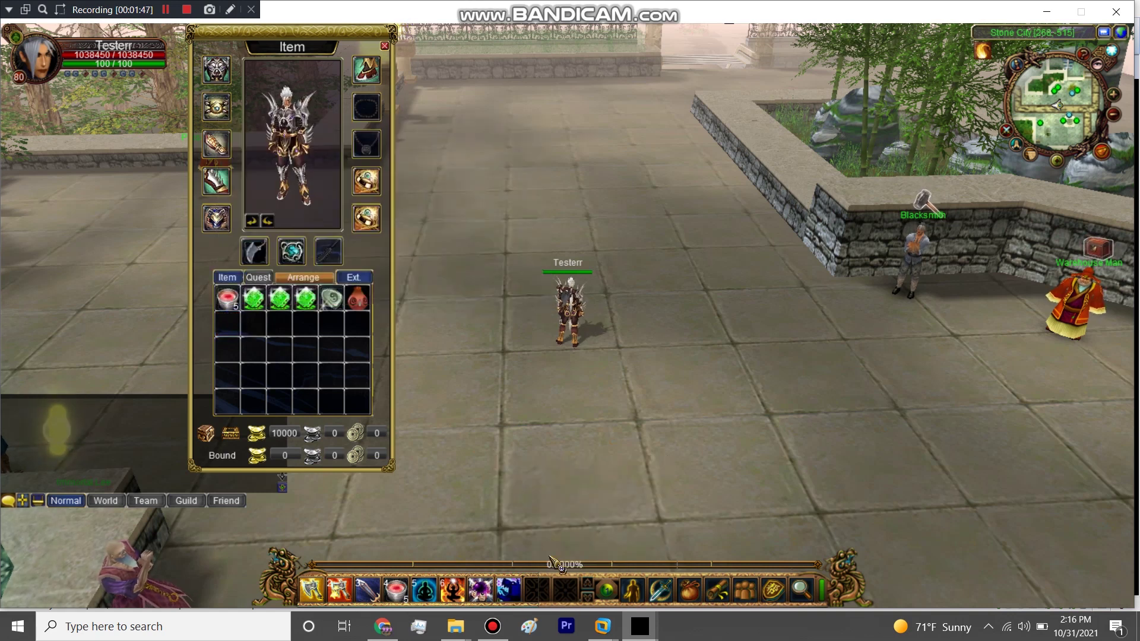
click(522, 592)
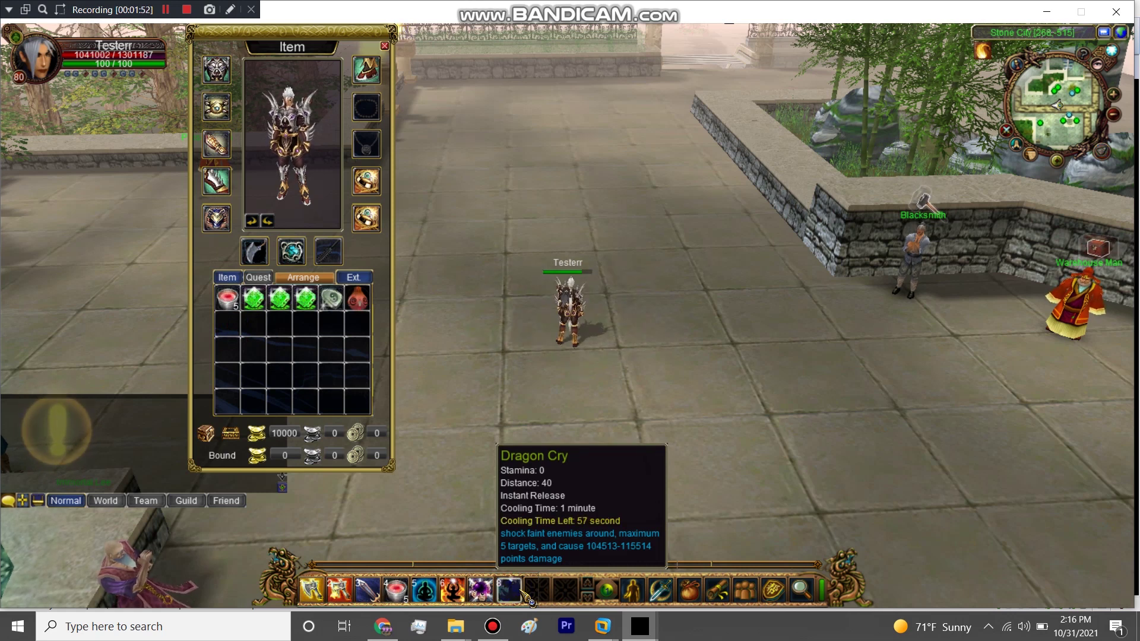
key(alt+s)
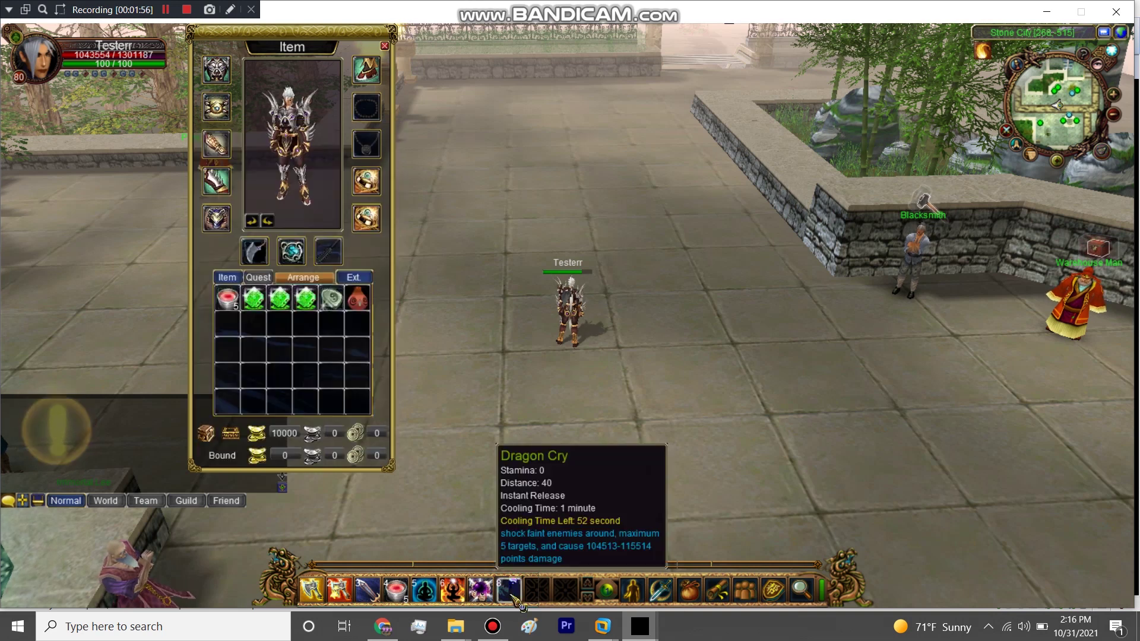
key(alt+s)
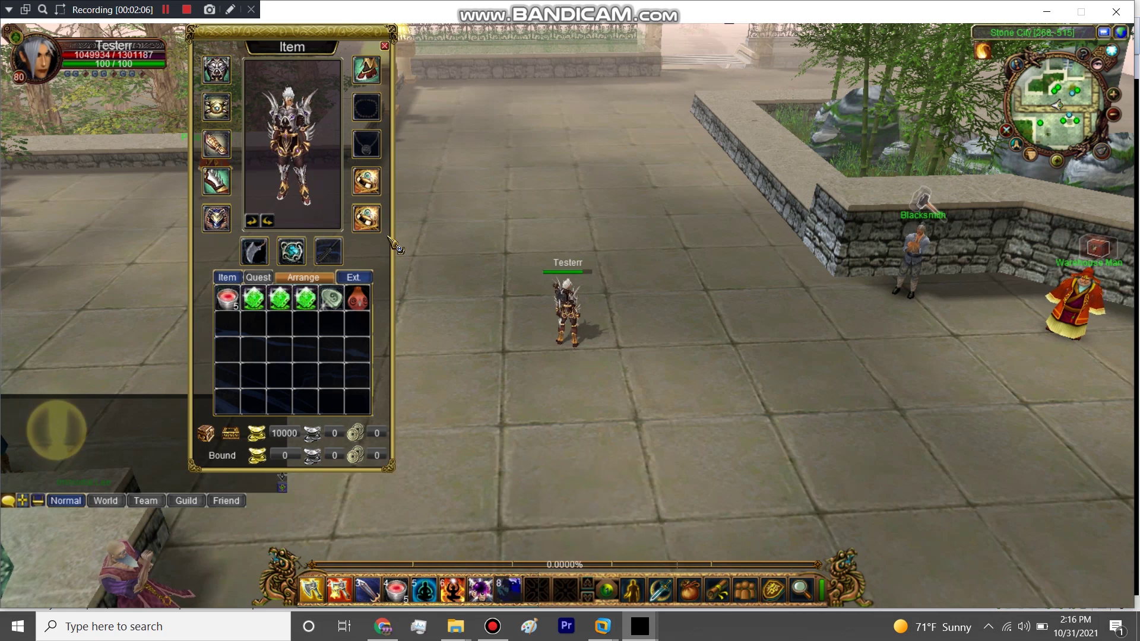
Unequip Ring 1 to compare Dragon Cry's cooldown tooltip, then re-equip it
right_click(380, 188)
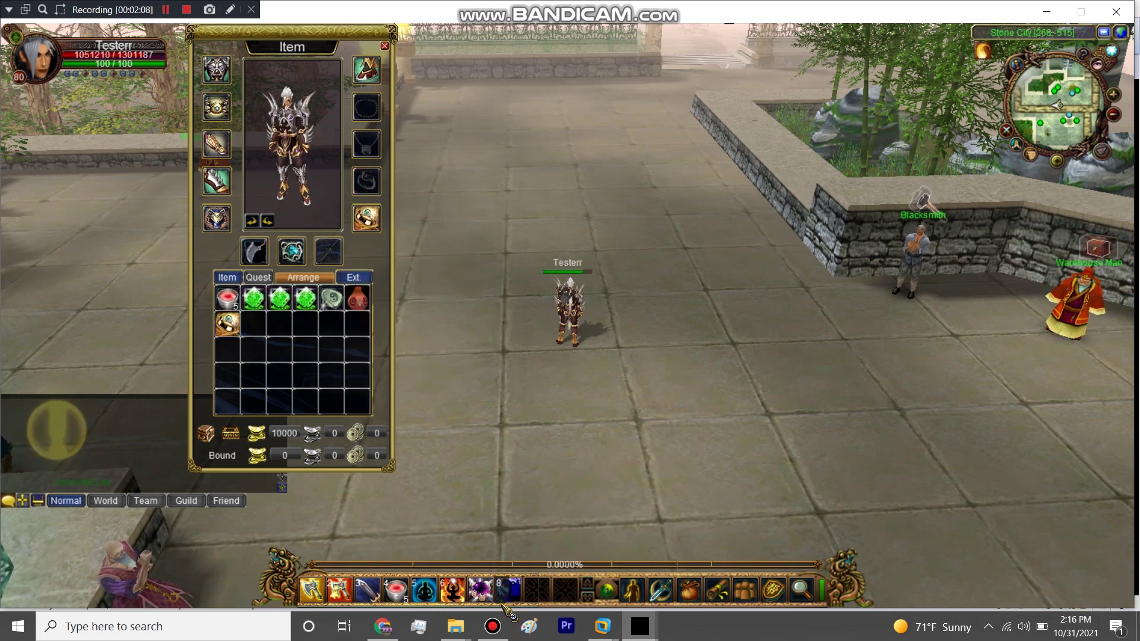
mouse_move(508, 593)
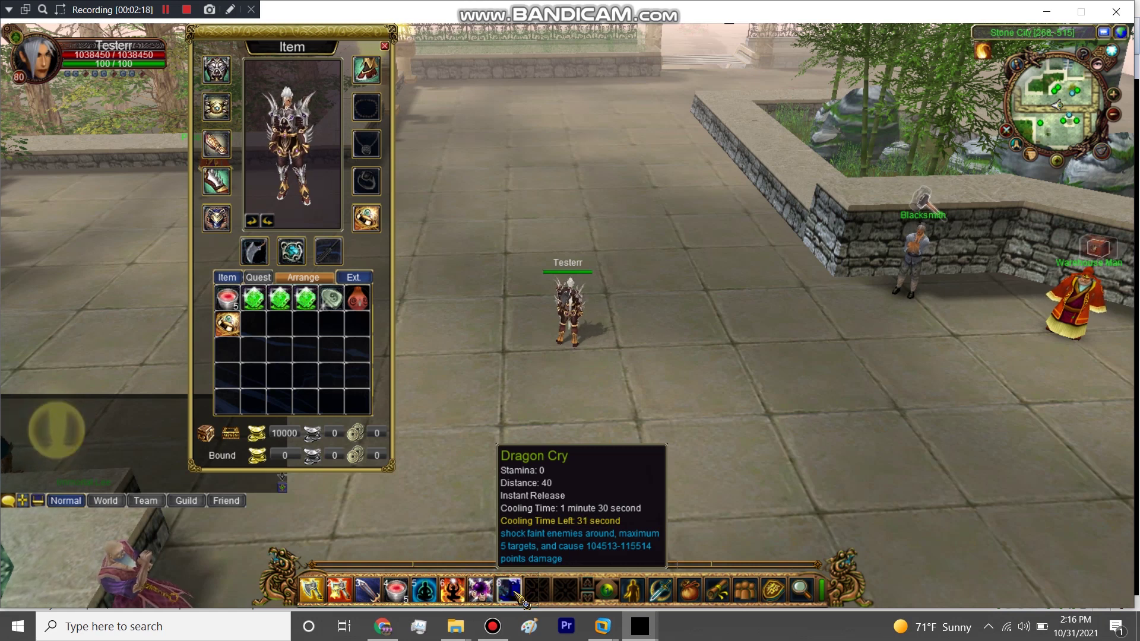
click(573, 147)
right_click(240, 336)
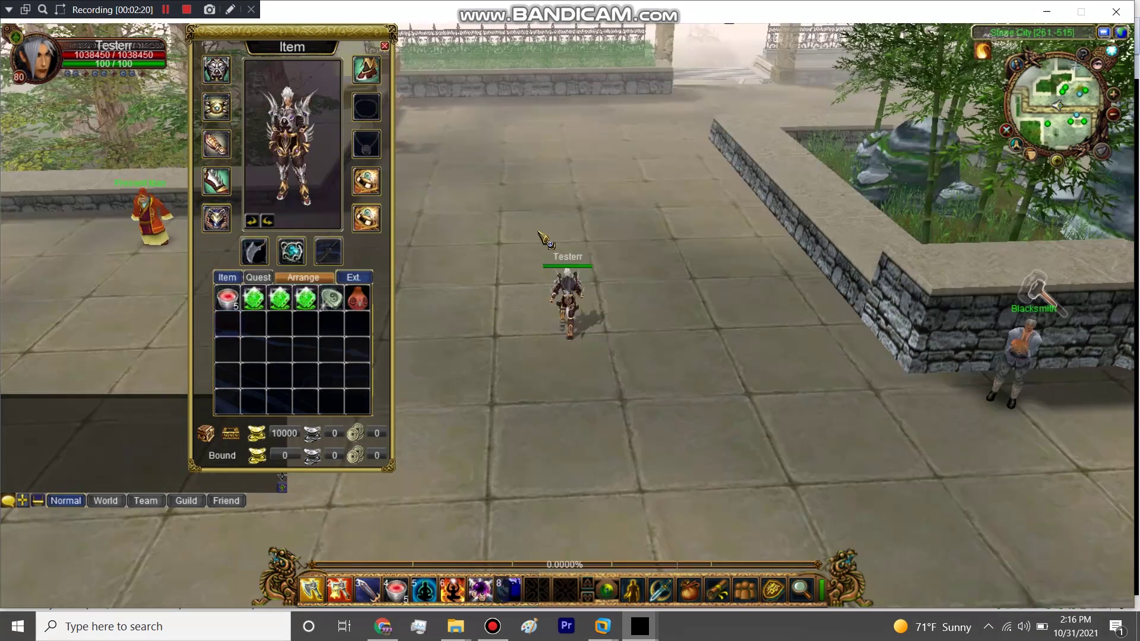
In the 2. Editing Explorer window, browse into game_server > local
click(492, 204)
mouse_move(456, 626)
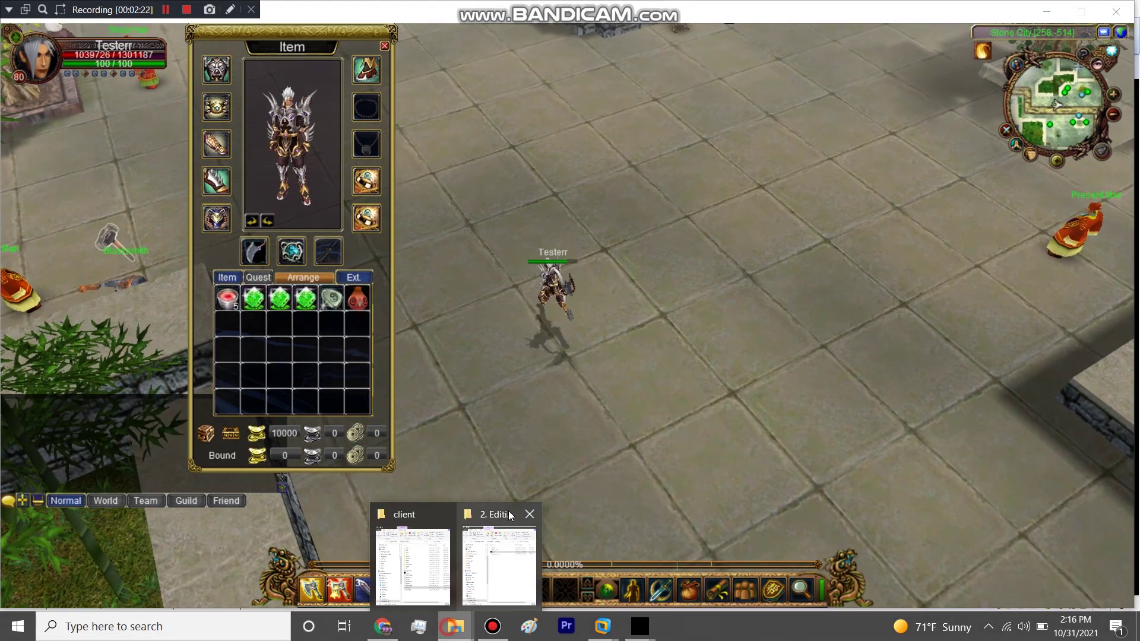
click(499, 585)
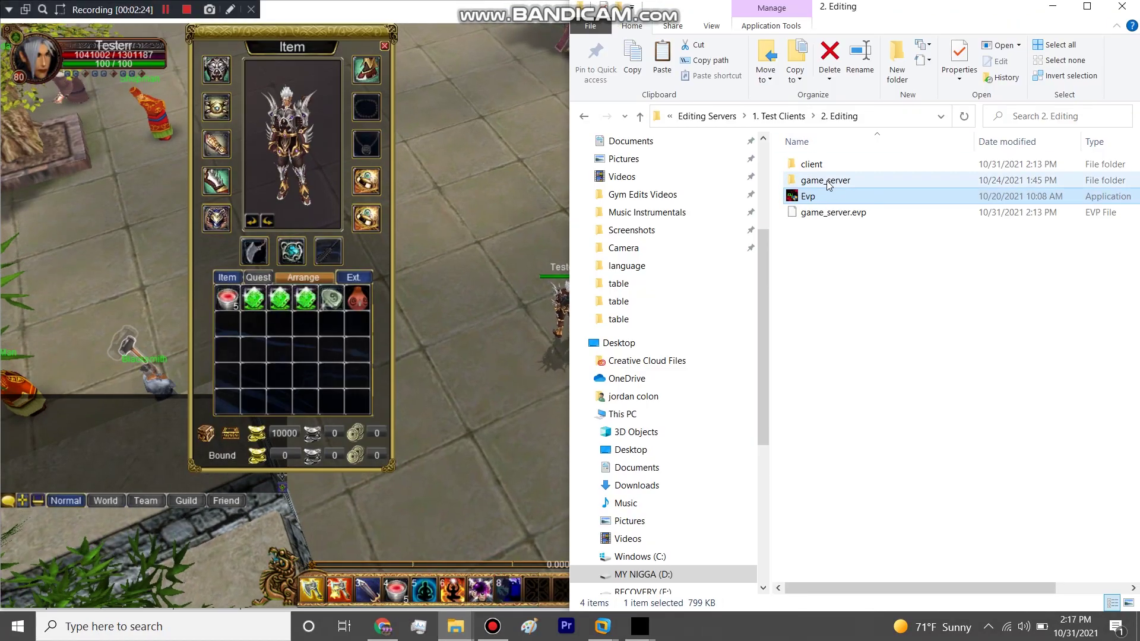
double_click(823, 180)
double_click(829, 166)
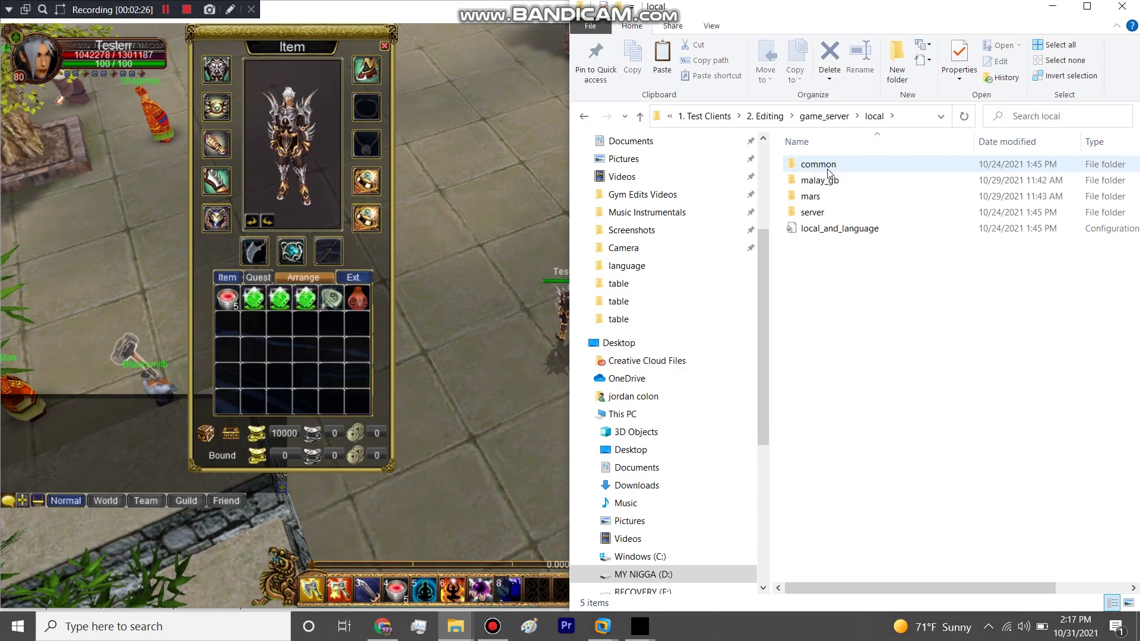
double_click(828, 179)
click(819, 201)
click(823, 117)
click(806, 117)
Open common > table, sort by Date modified, and open itemsuit
double_click(816, 164)
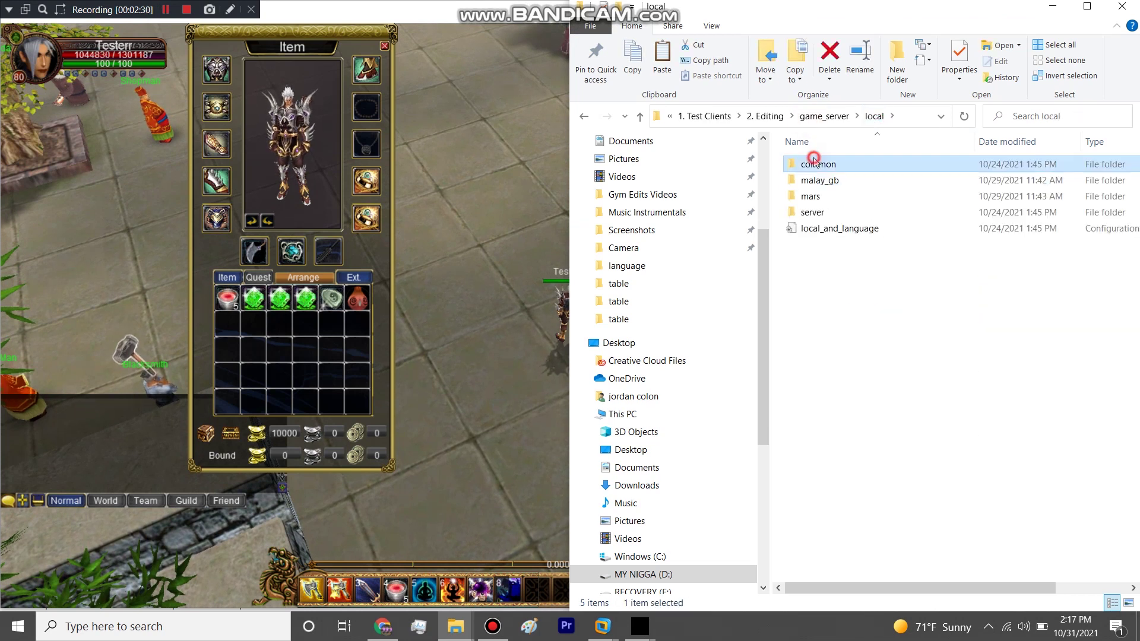
double_click(820, 235)
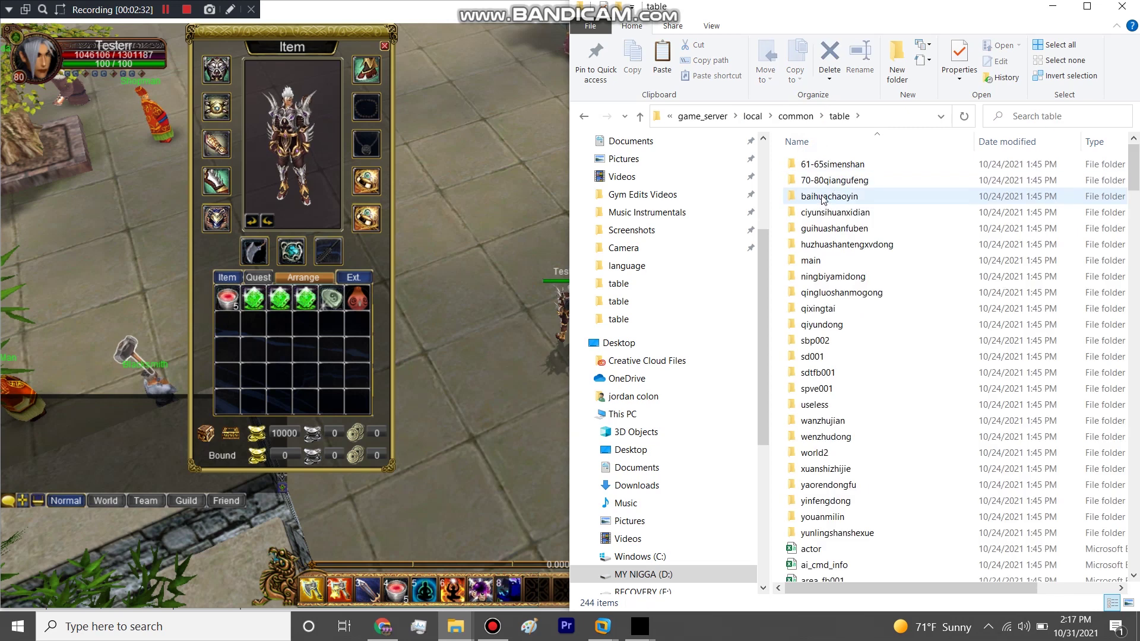
click(999, 145)
double_click(823, 164)
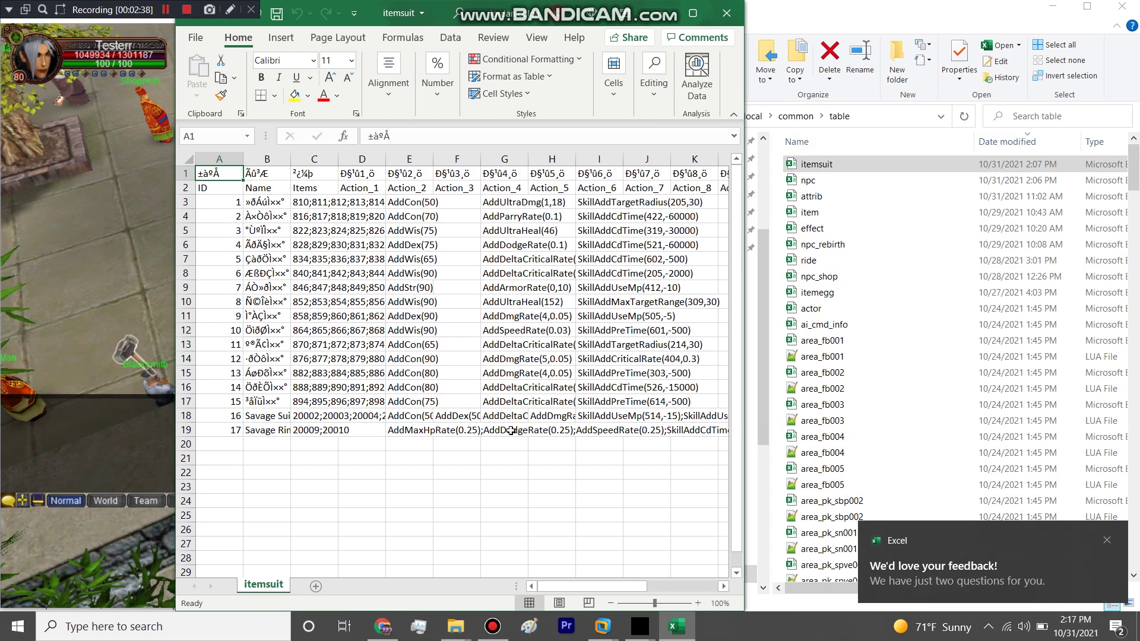
Select the Savage Rings bonus cell E19, maximize Excel, and enlarge the formula bar to read it
click(513, 429)
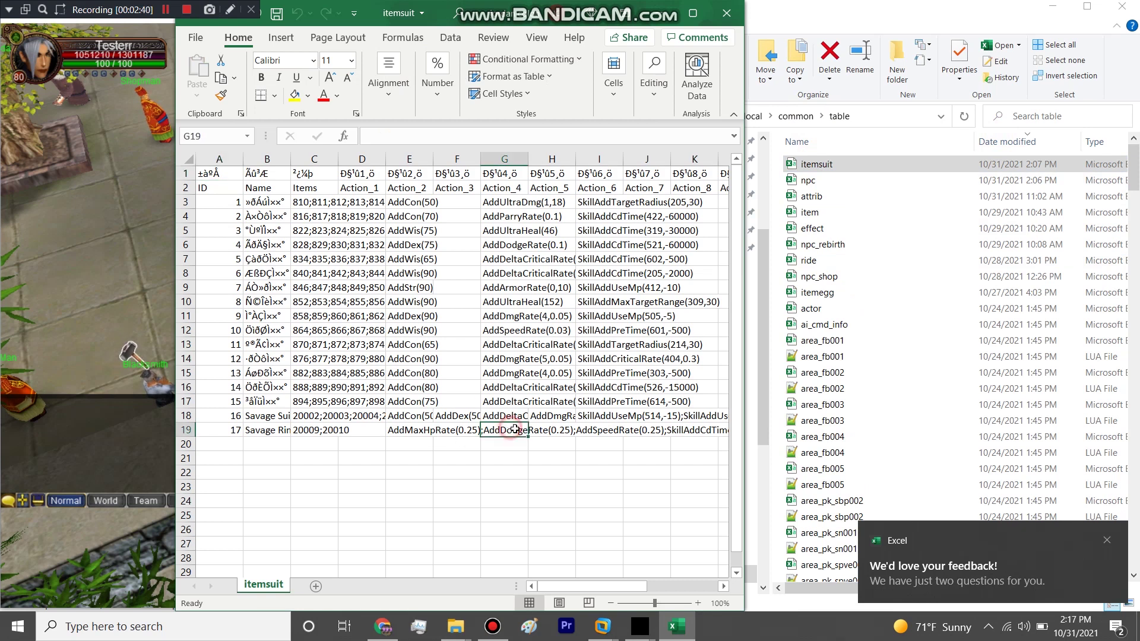
click(602, 427)
click(438, 429)
click(409, 430)
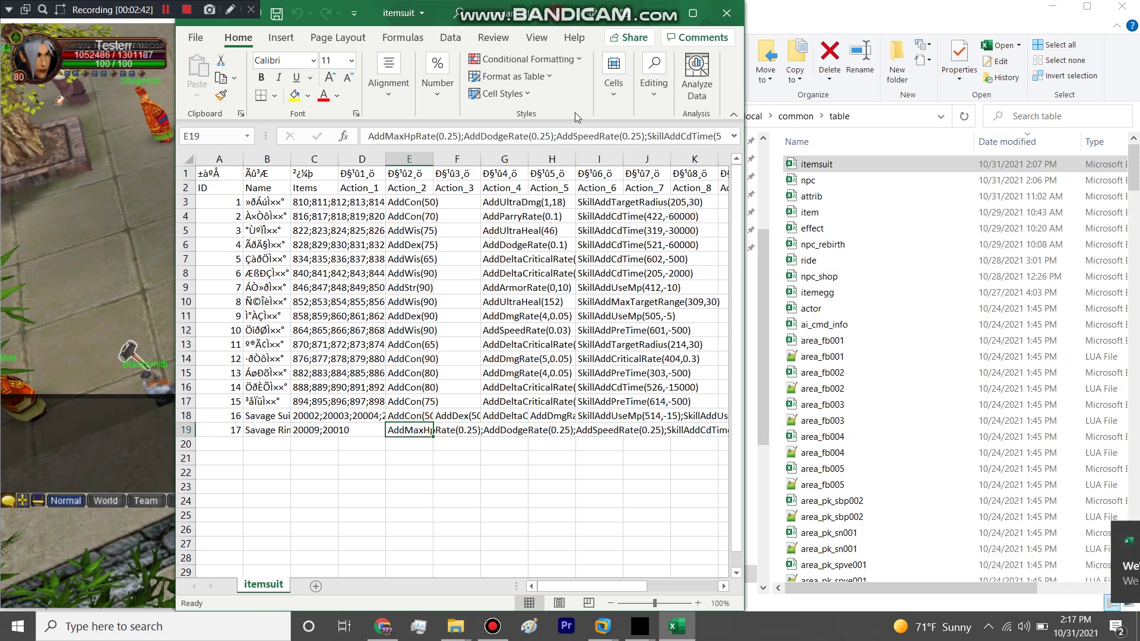
click(692, 14)
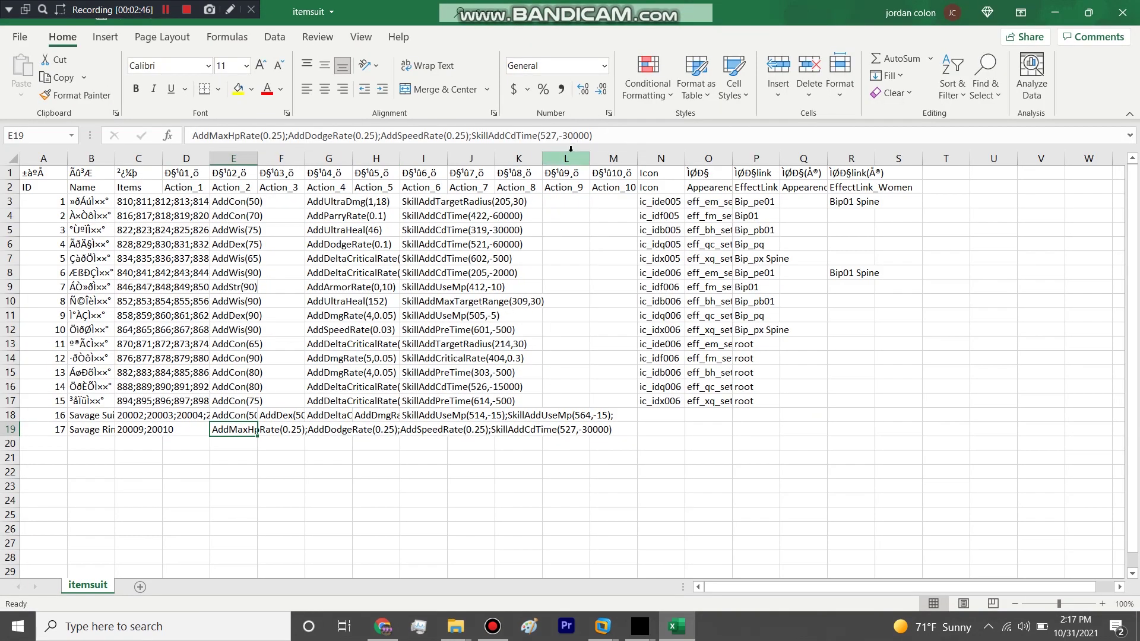
mouse_move(572, 154)
mouse_down()
mouse_move(573, 196)
mouse_move(575, 177)
mouse_up()
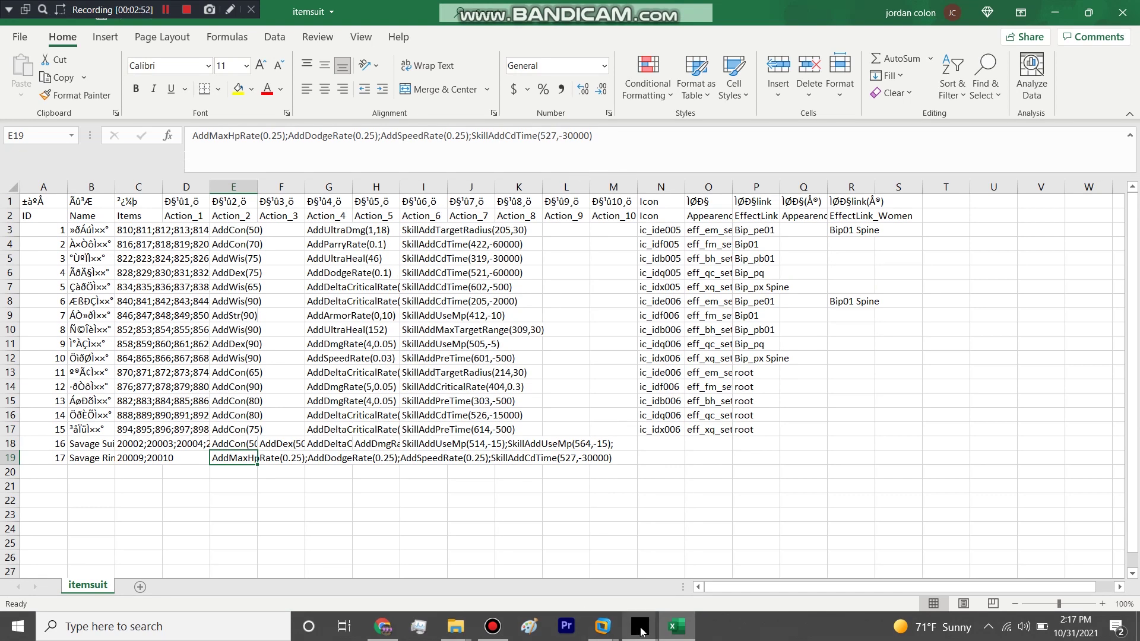
Return to the game and check Dragon Cry's cooldown in the skill list without the ring
mouse_move(639, 627)
click(506, 602)
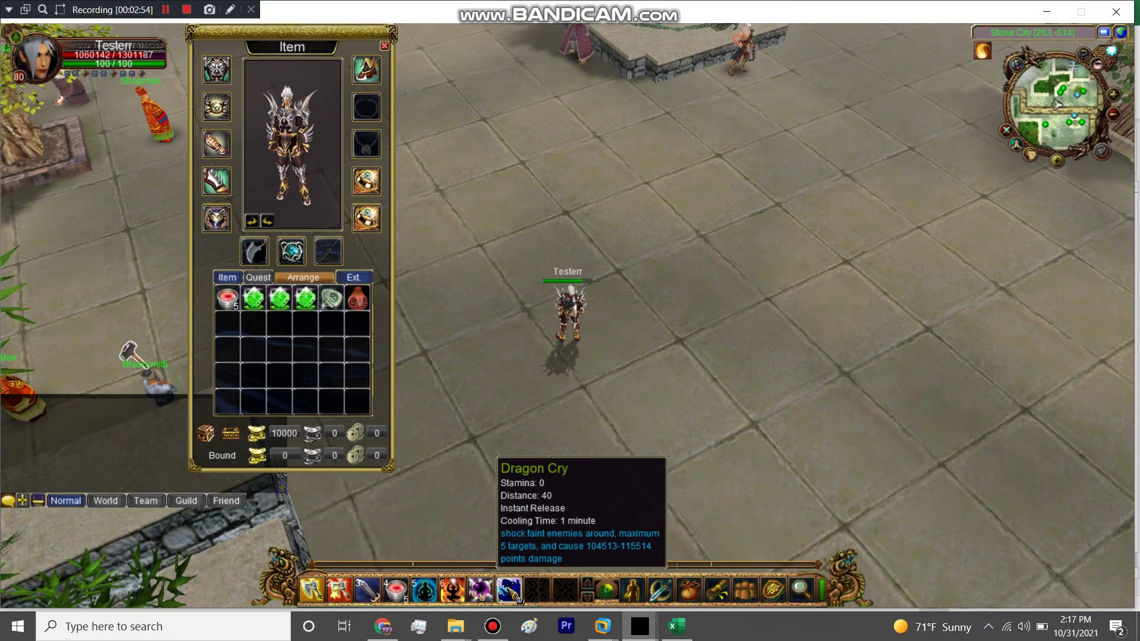
click(678, 627)
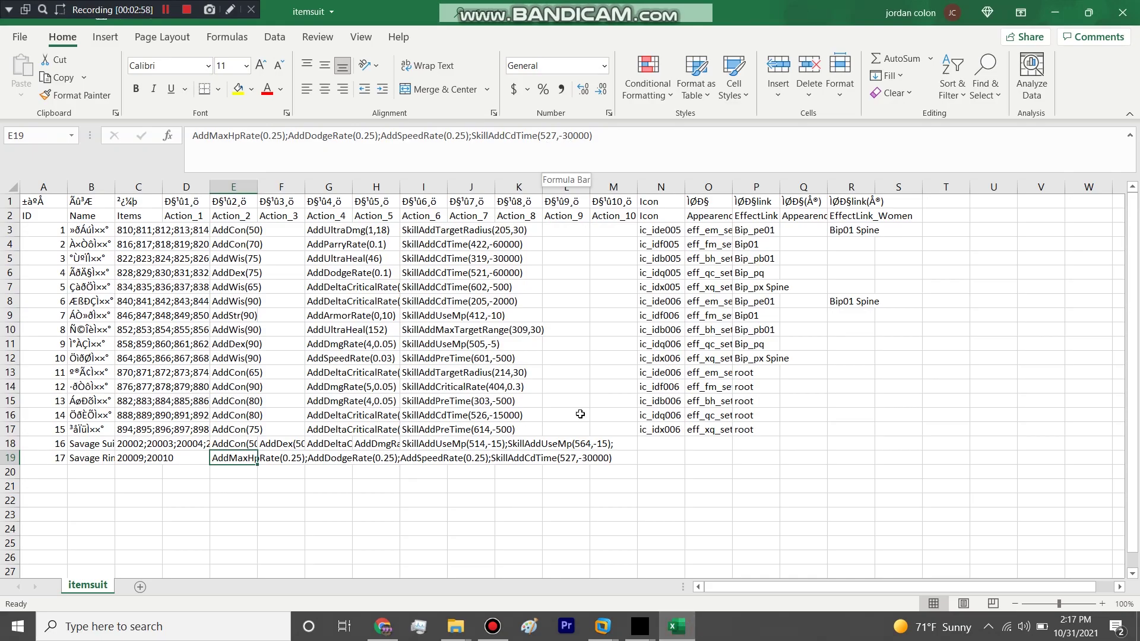
click(678, 627)
key(k)
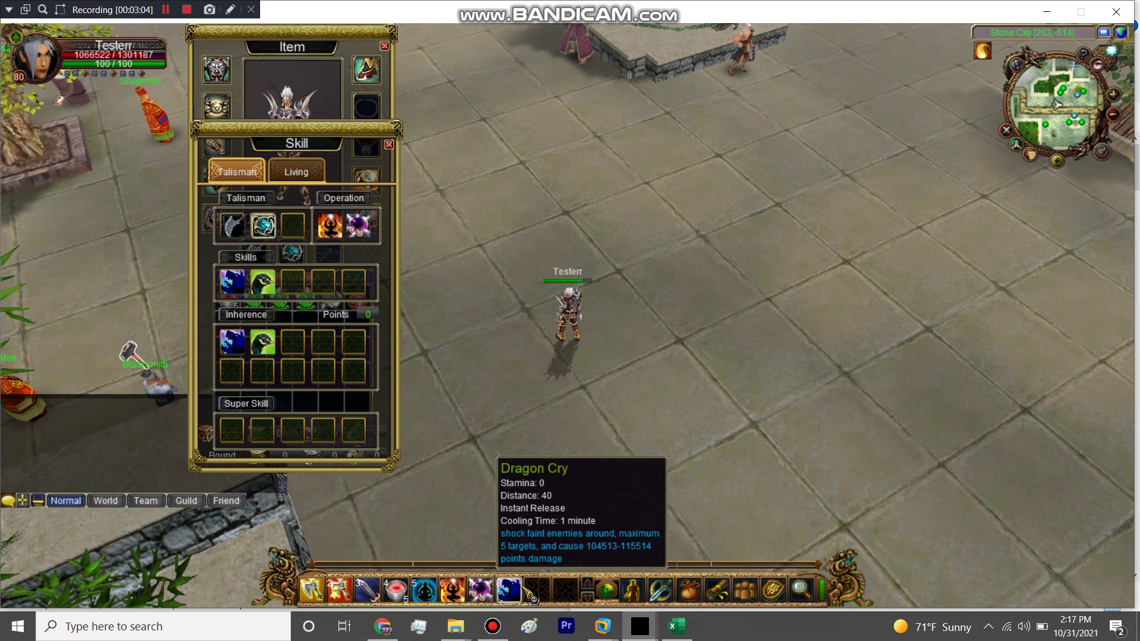
key(k)
key(k)
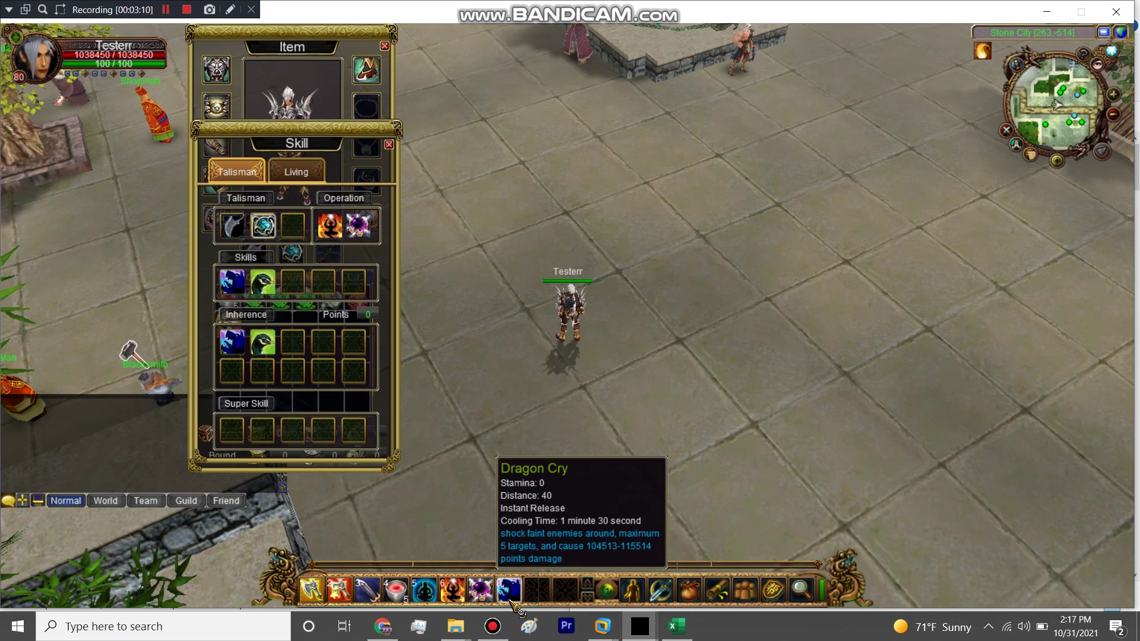
key(k)
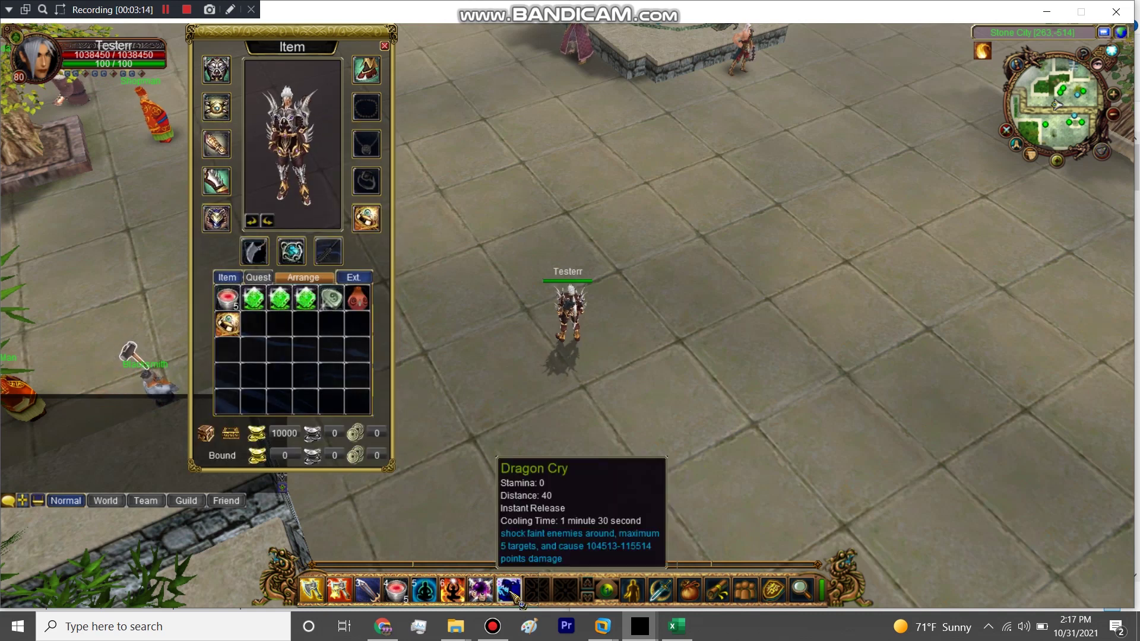
Equip the Savage Purple Ring, confirm Dragon Cry's 1-minute cooldown, and cast it
right_click(227, 324)
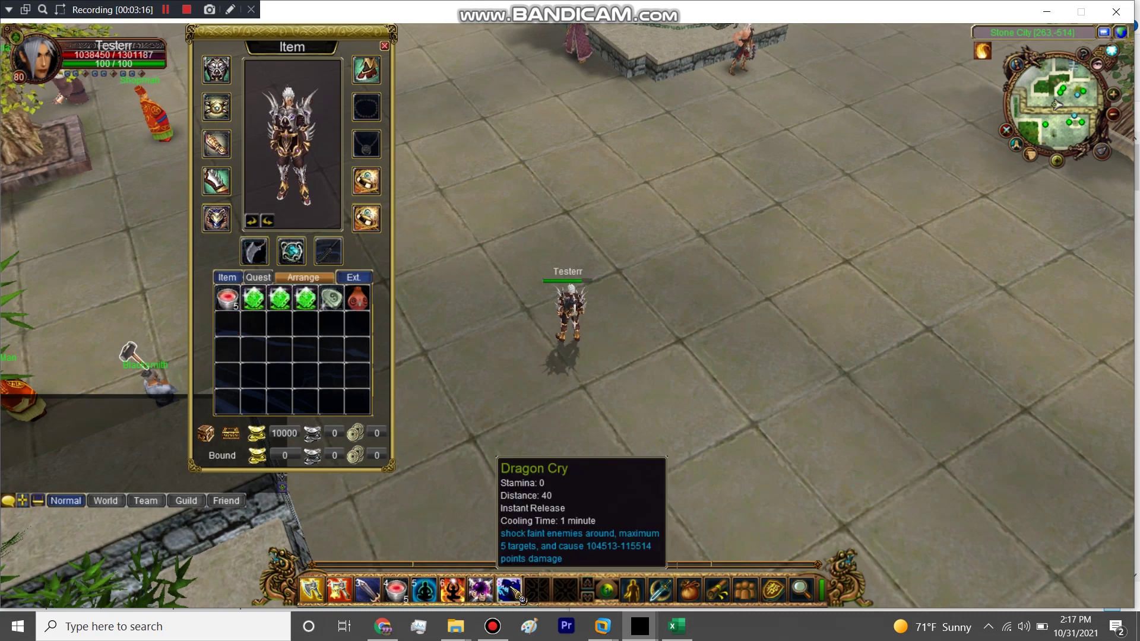
key(k)
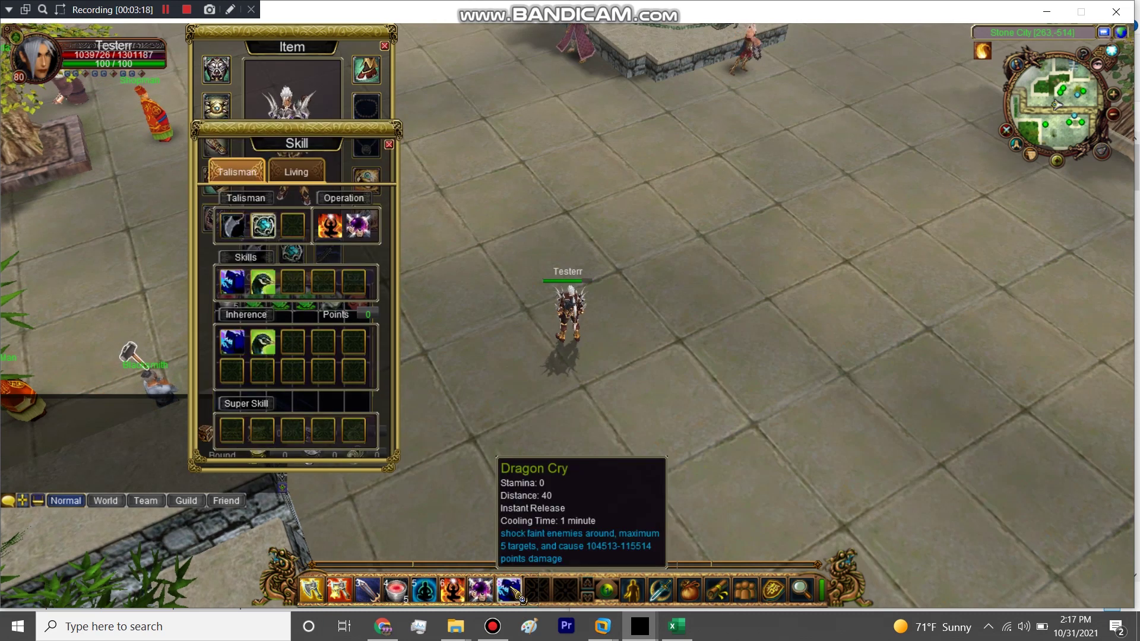
key(k)
key(k)
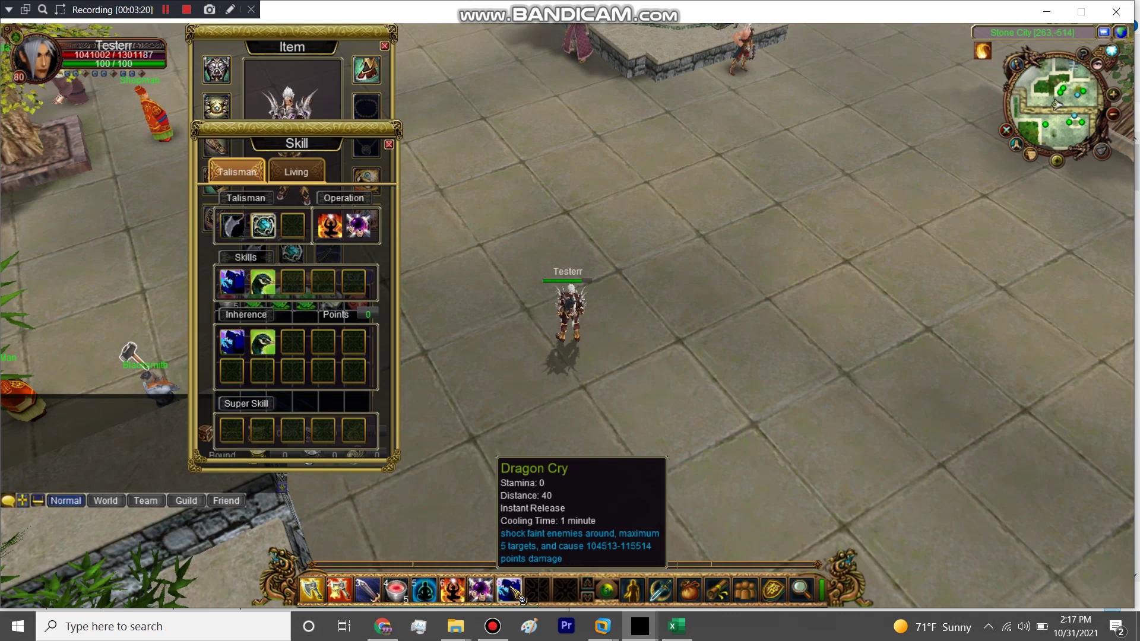
click(515, 593)
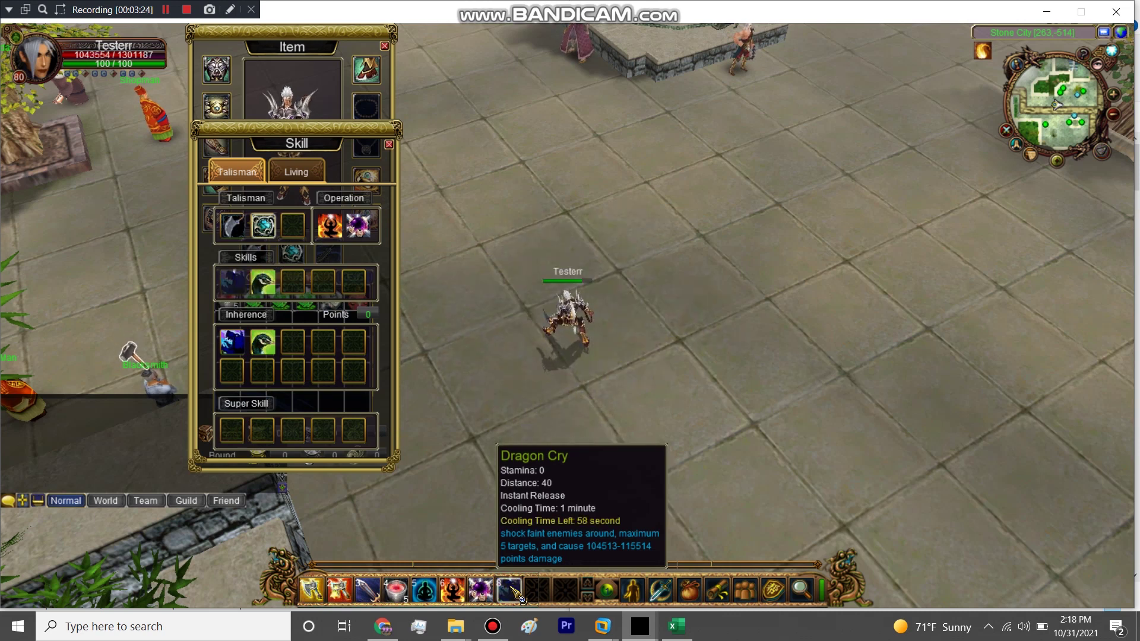
key(k)
click(585, 425)
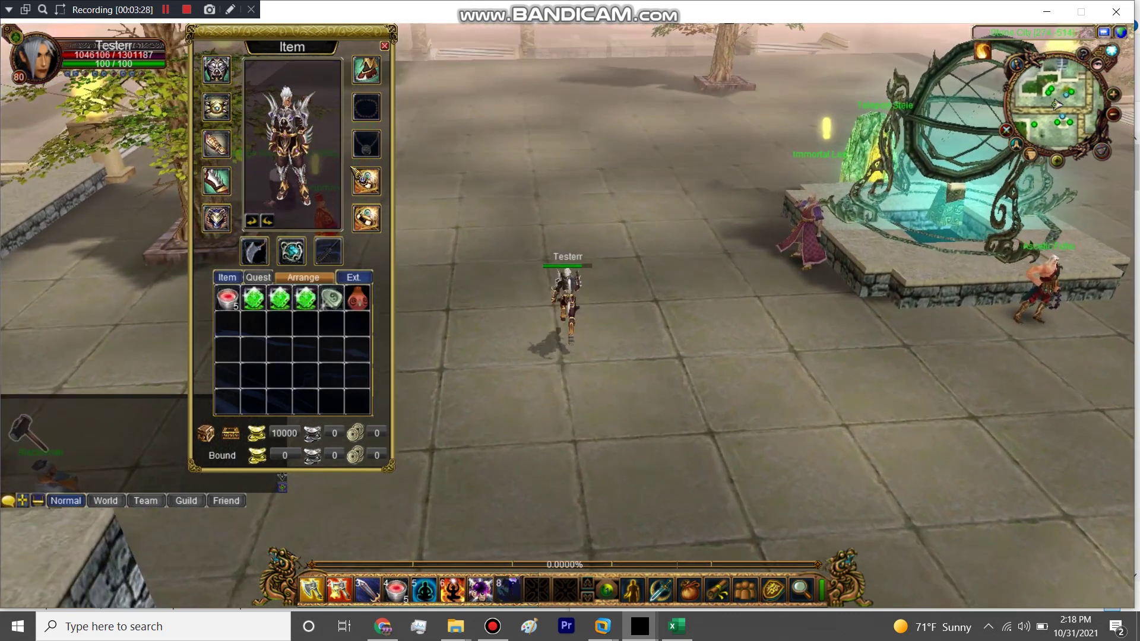
mouse_move(372, 187)
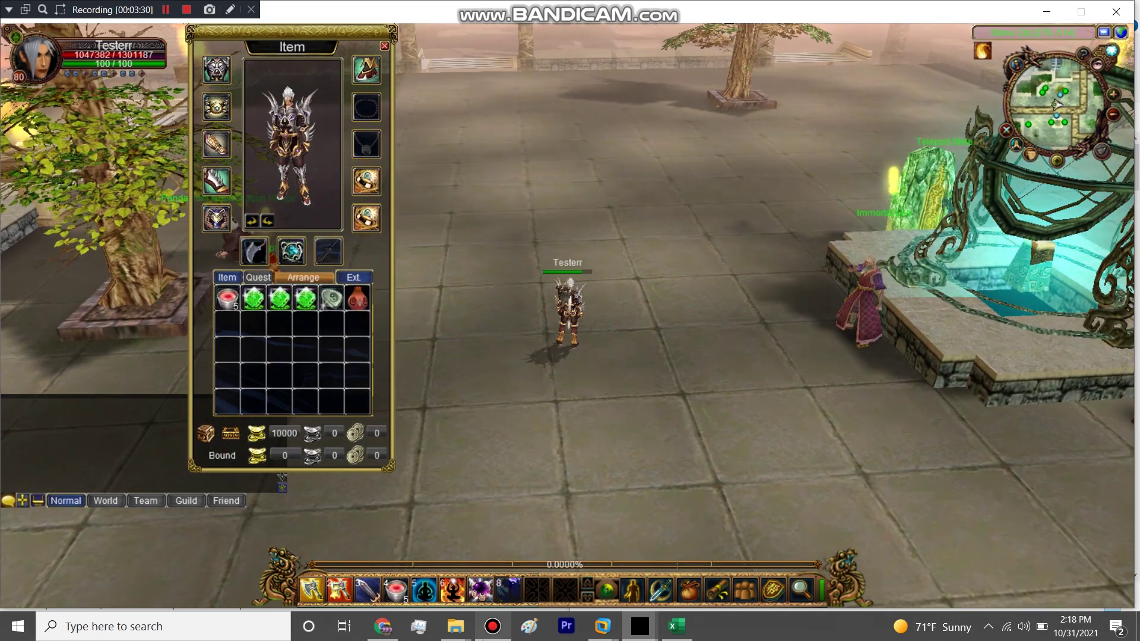
Check E19's SkillAddCdTime(527,-30000) cooldown reduction against Dragon Cry's cooldown in the game
click(677, 626)
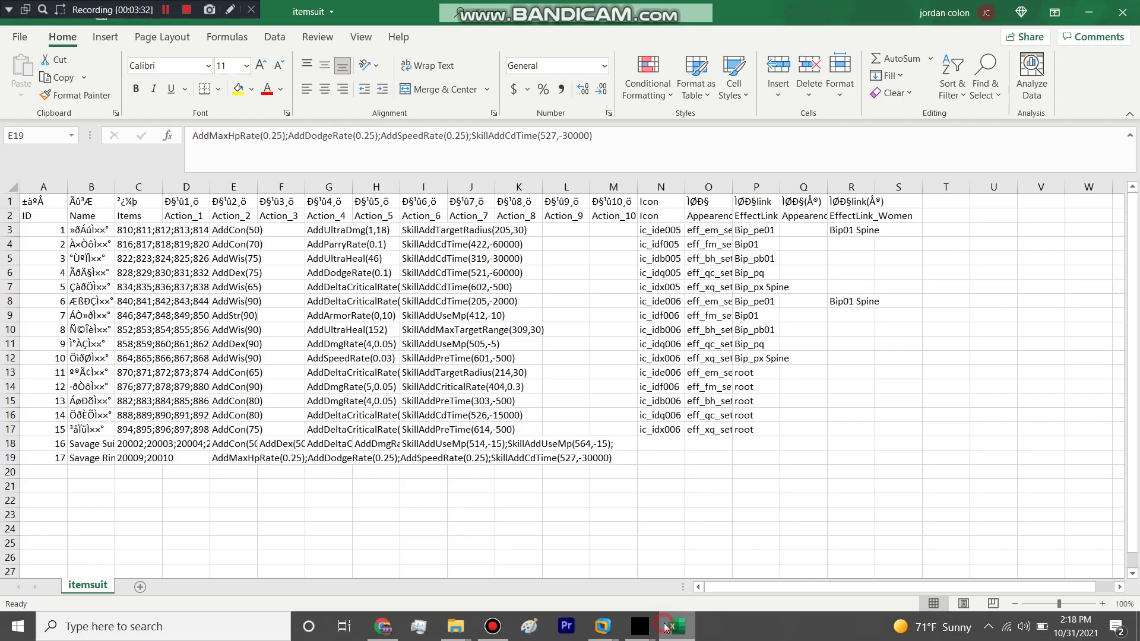
drag(534, 144, 593, 140)
click(677, 630)
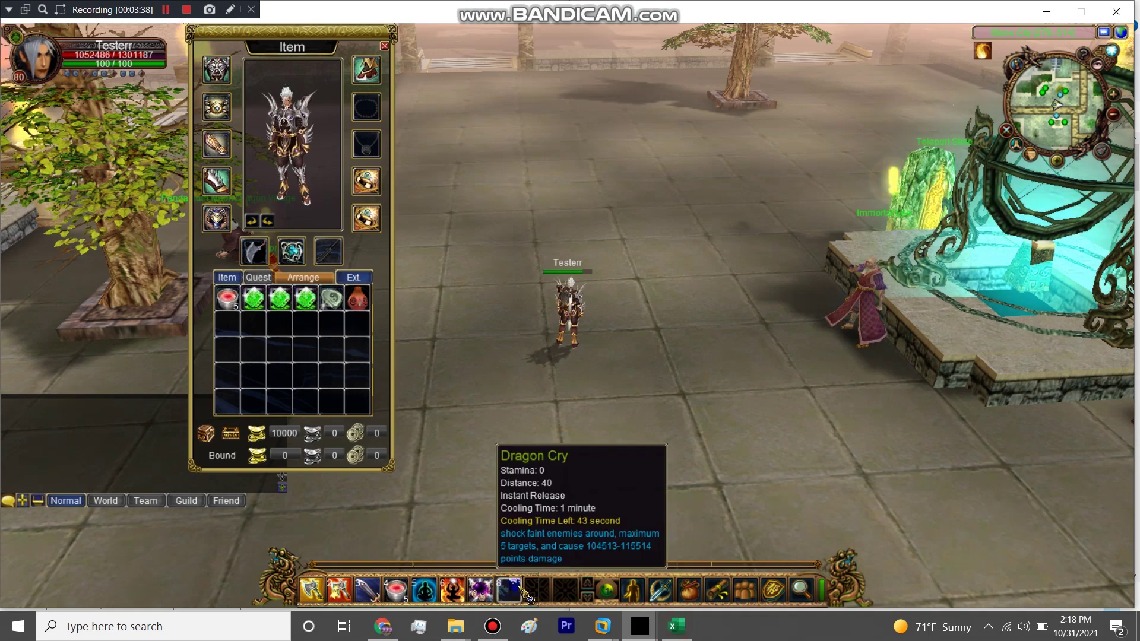
click(677, 631)
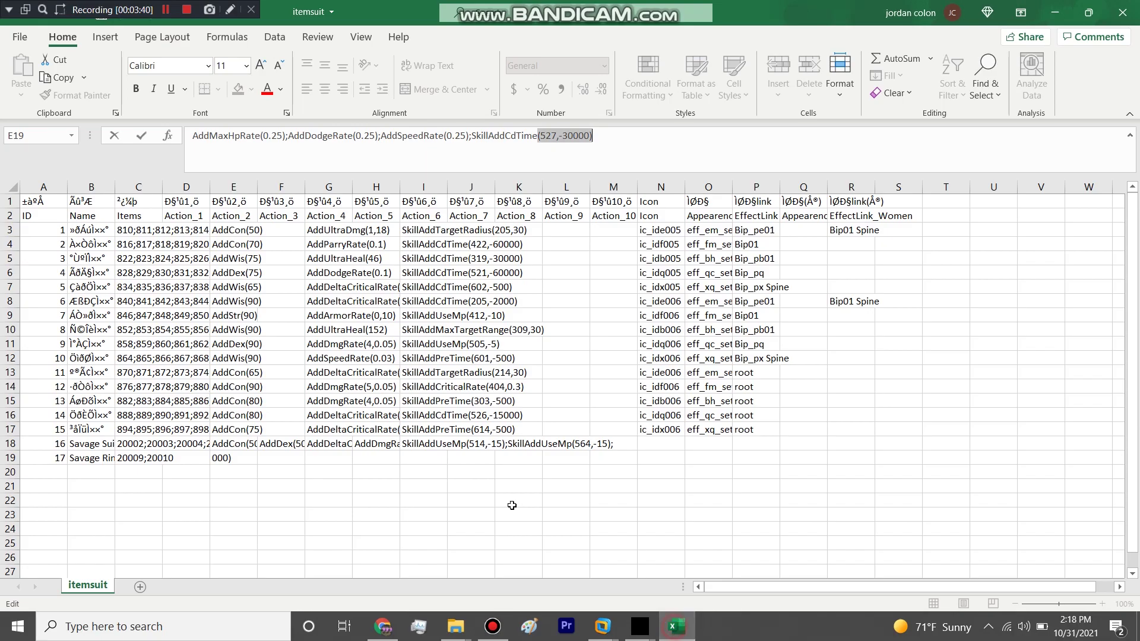
click(424, 427)
Review the SkillAddUseMp mana-cost entries in I18's suit bonus, then minimize Excel
click(428, 444)
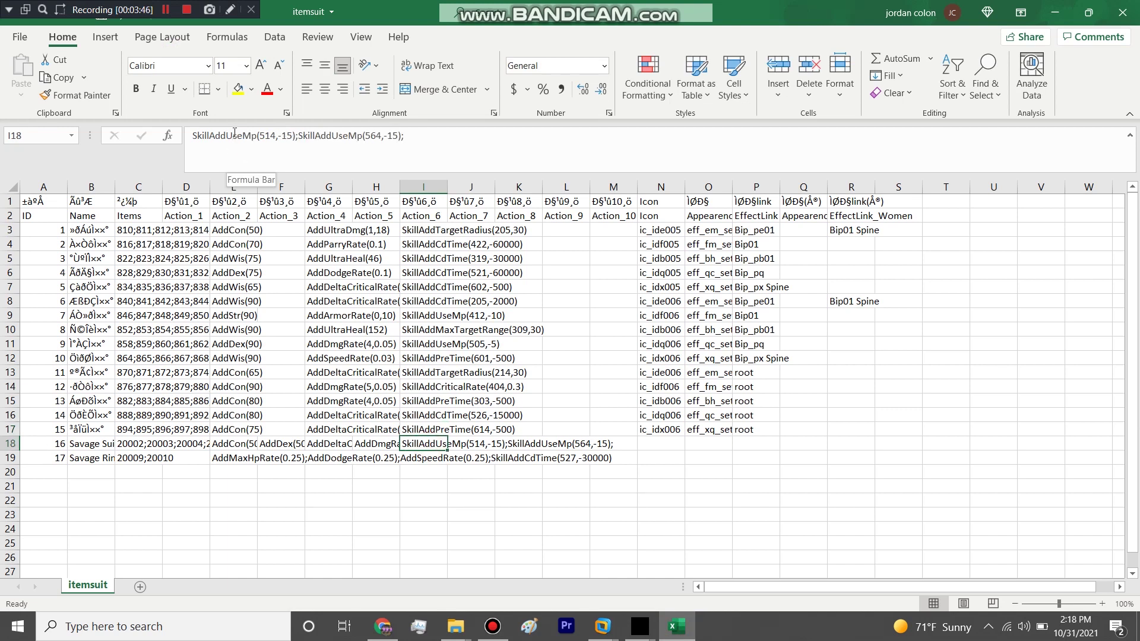
drag(235, 134, 277, 136)
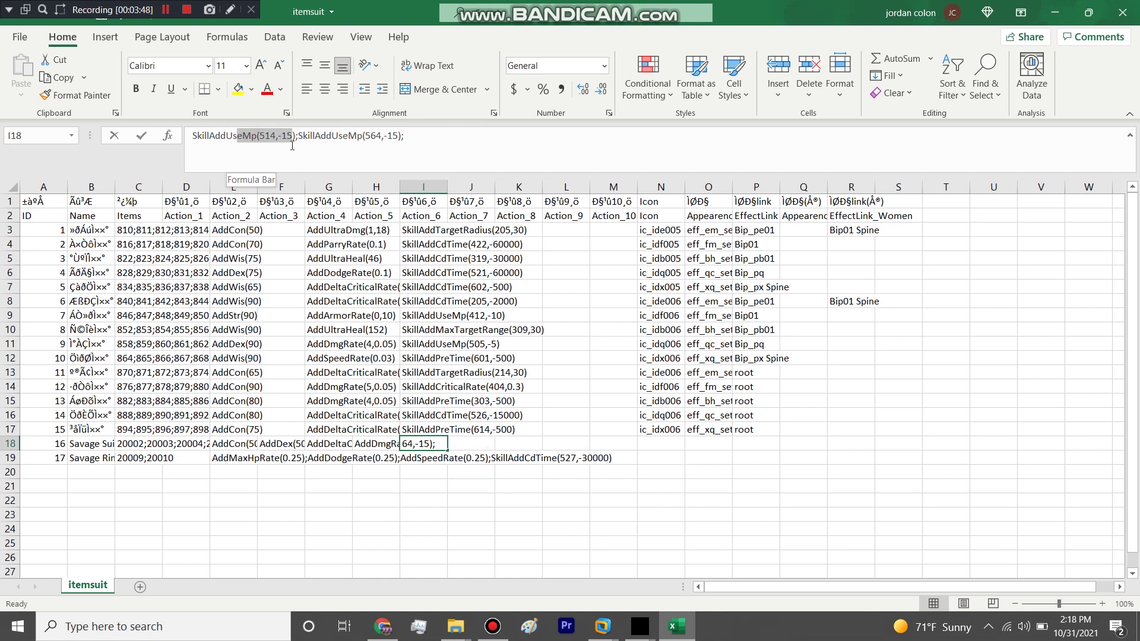
click(246, 135)
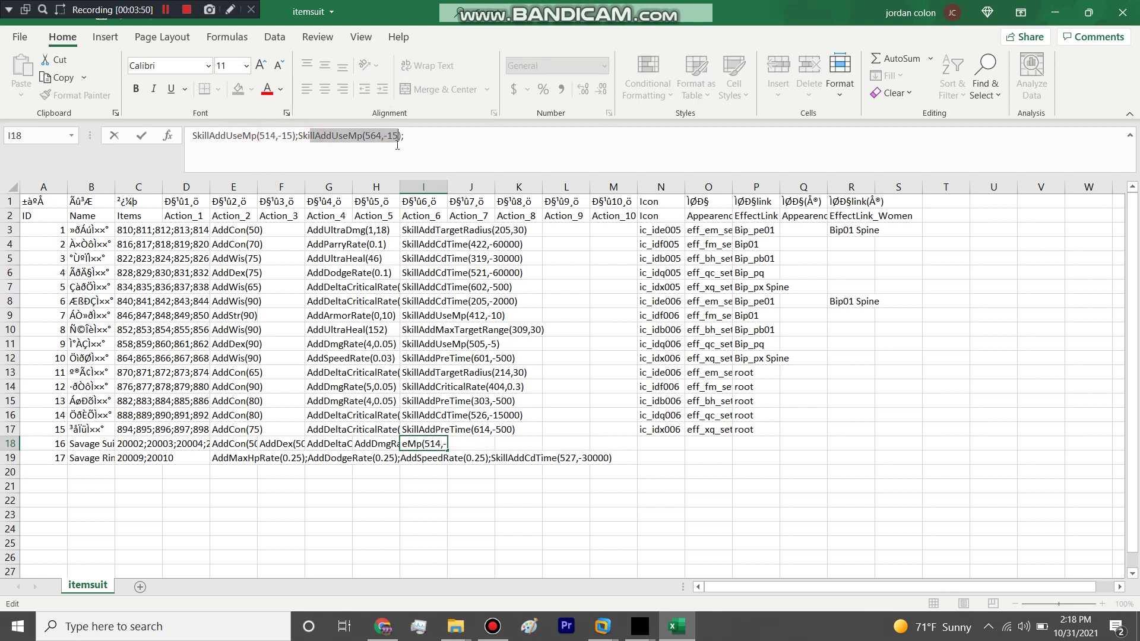
click(1062, 7)
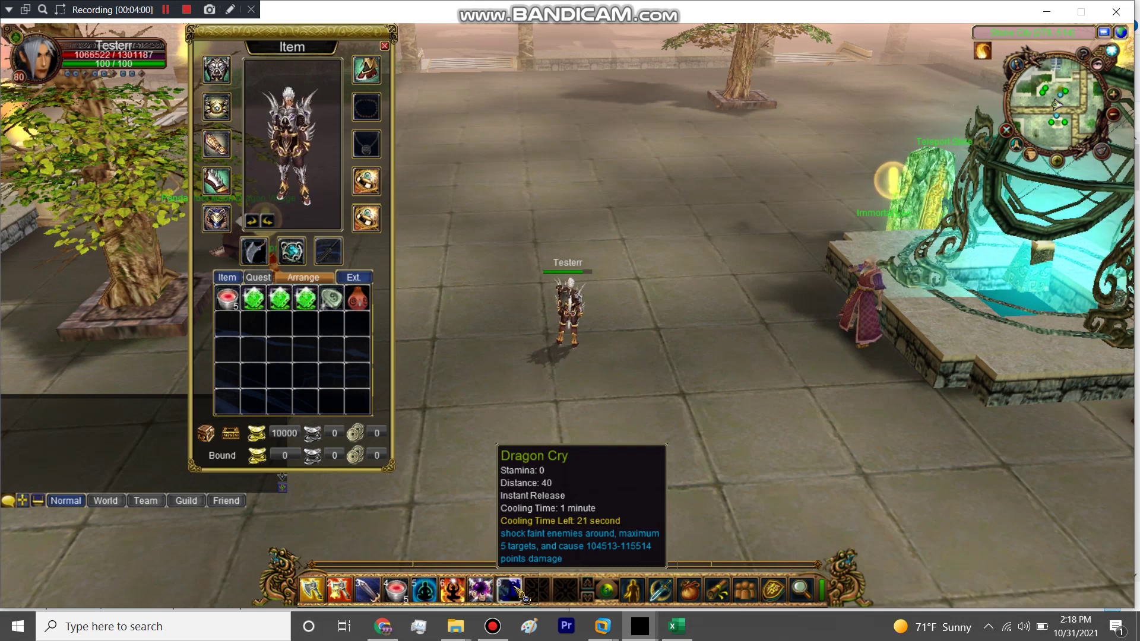
Walk toward the Competition Merchant and toggle the Skill window while Dragon Cry's cooldown runs down
key(s)
key(s)
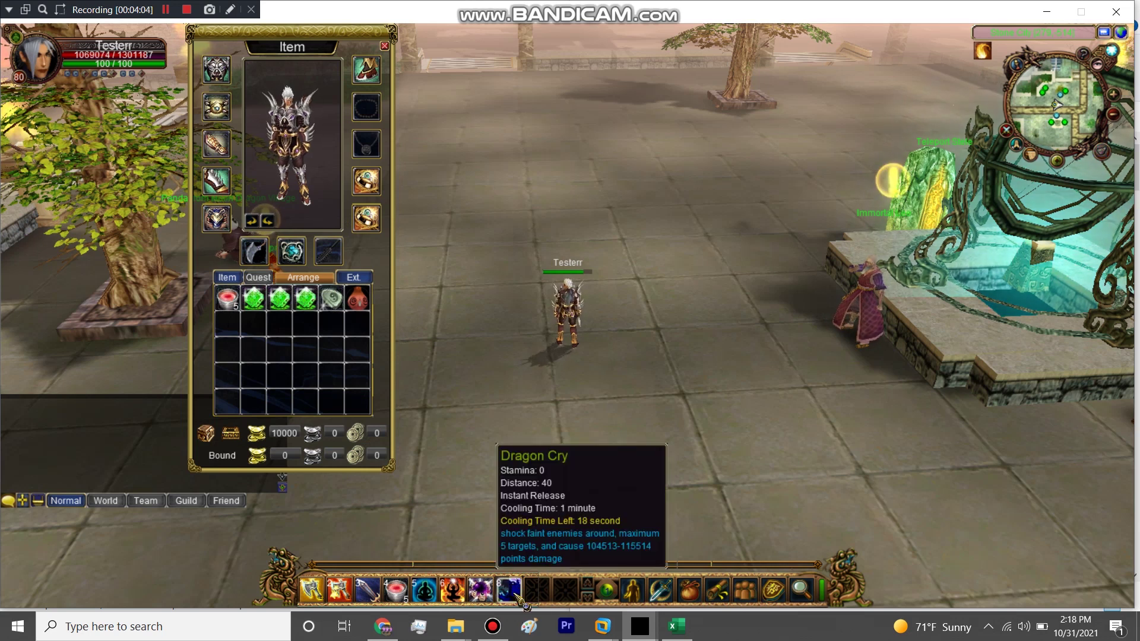
click(537, 229)
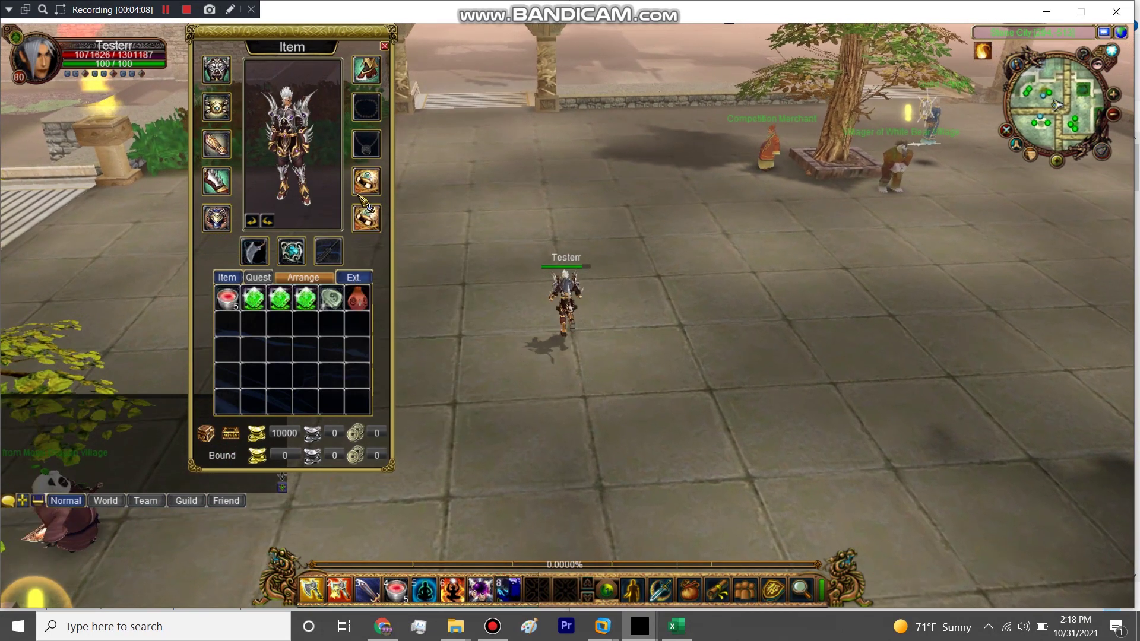
mouse_move(376, 193)
key(alt+s)
mouse_move(249, 349)
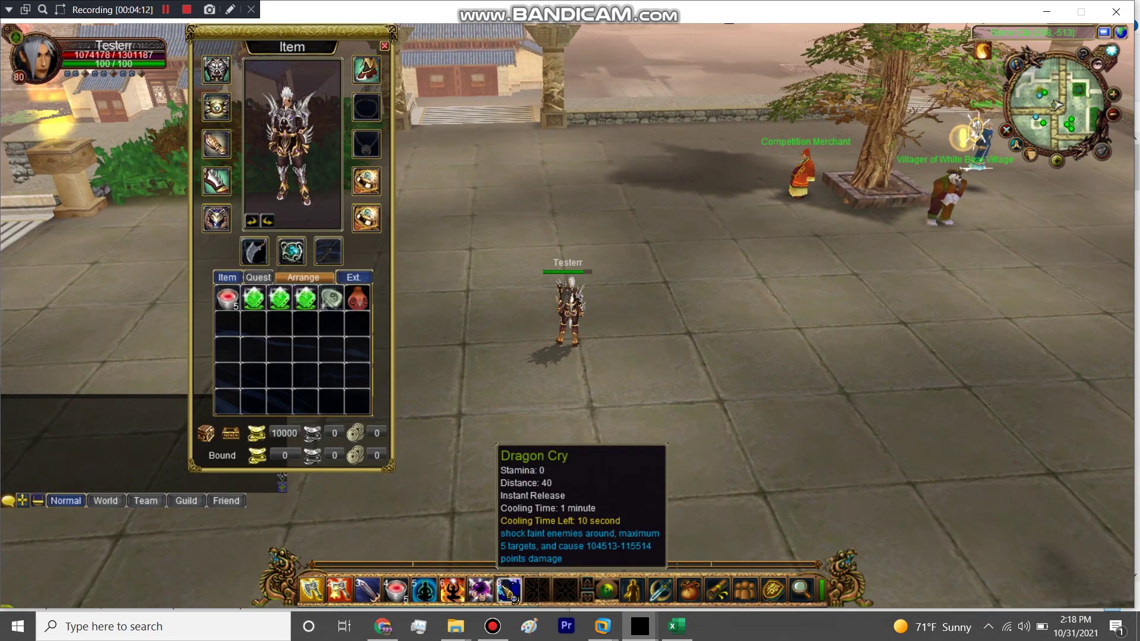
key(alt+s)
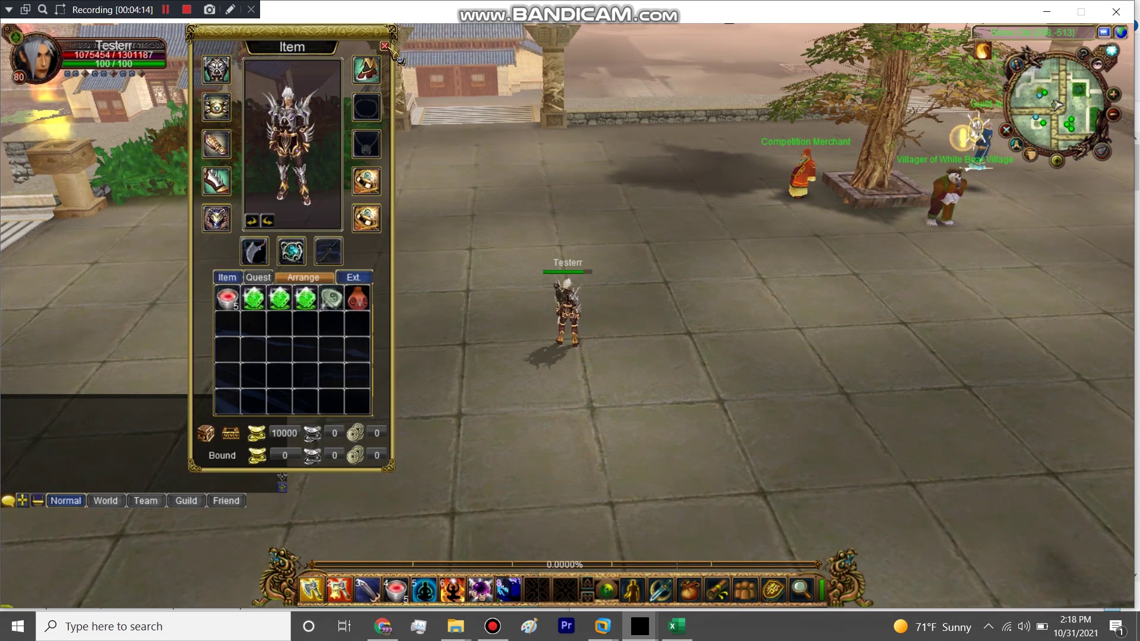